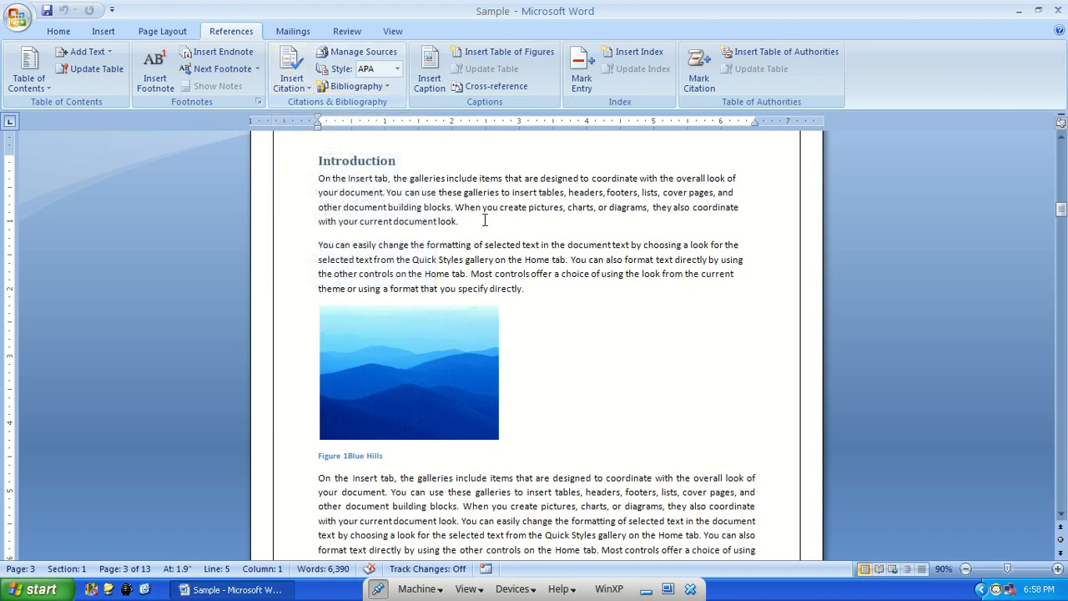
Step: Type '(kotler 2000)' after 'look' at the end of the Introduction's first paragraph
{"action": "key", "text": "End"}
{"action": "type", "text": "("}
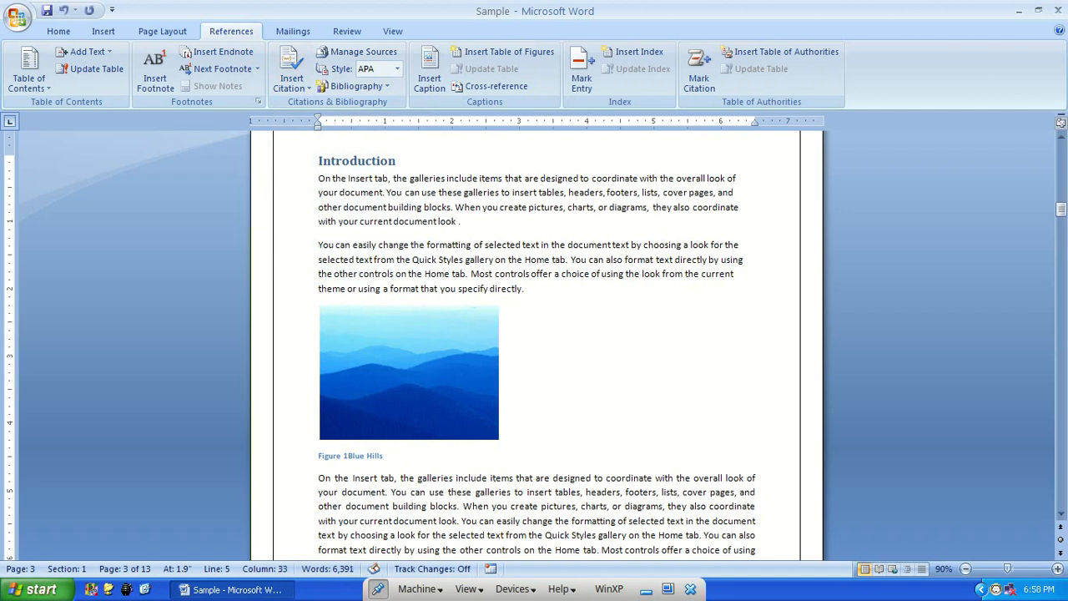
{"action": "type", "text": "kotler 2000"}
Step: Add a draft References page with a 'Kotler, P.' entry at the document's end, then delete it
{"action": "key", "text": "ctrl+End"}
{"action": "key", "text": "ctrl+Return"}
{"action": "type", "text": "Ref"}
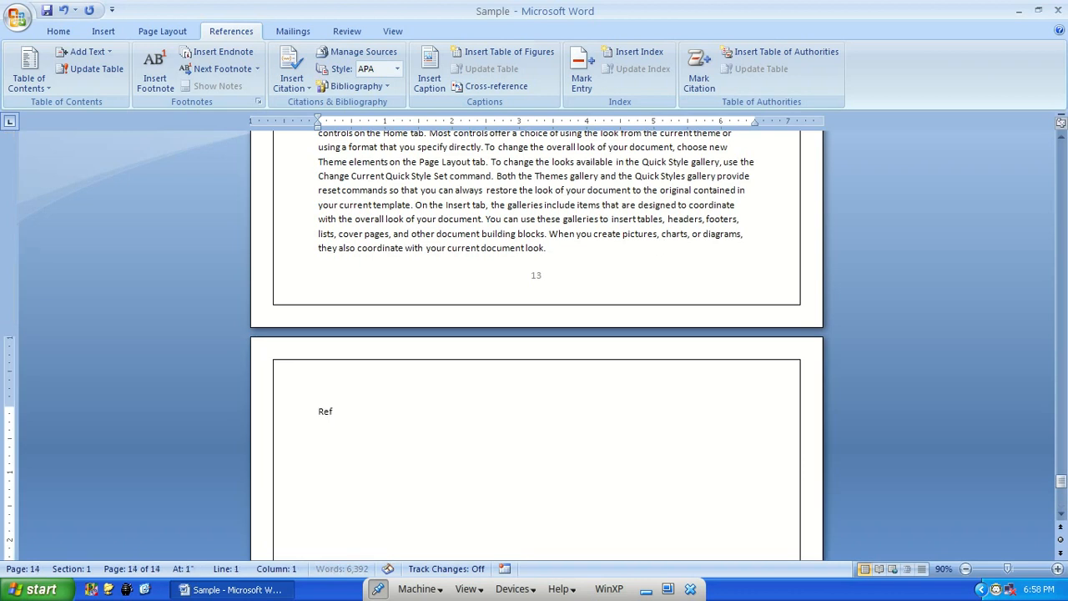
{"action": "type", "text": "erences"}
{"action": "key", "text": "Return"}
{"action": "type", "text": "Kotler, P. (2000"}
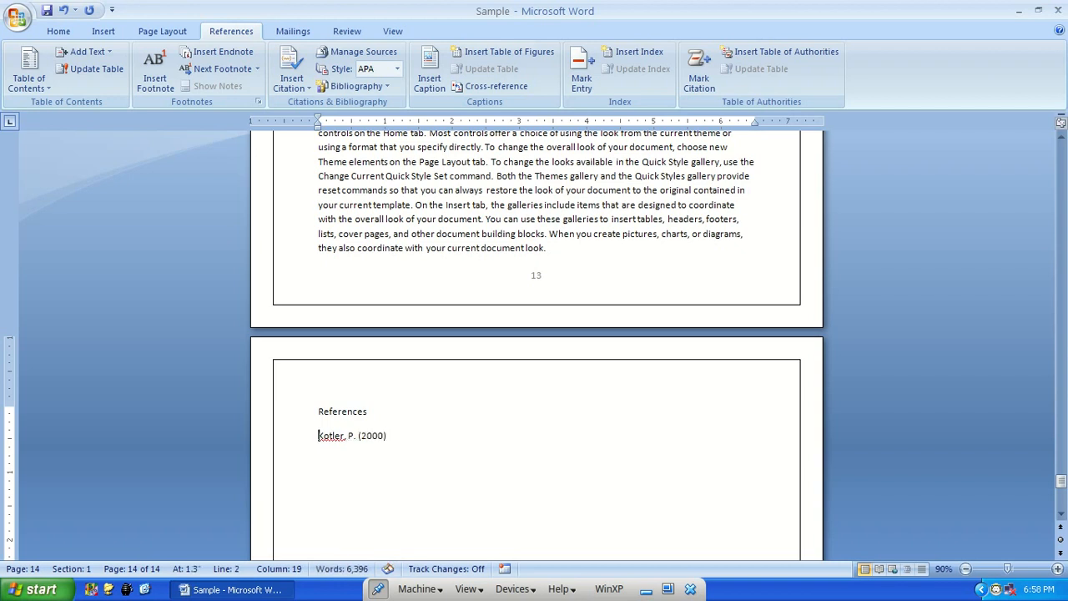
{"action": "key", "text": "shift+Down"}
{"action": "key", "text": "Up"}
{"action": "key", "text": "shift+Down"}
{"action": "key", "text": "shift+Down"}
{"action": "key", "text": "BackSpace"}
{"action": "key", "text": "BackSpace"}
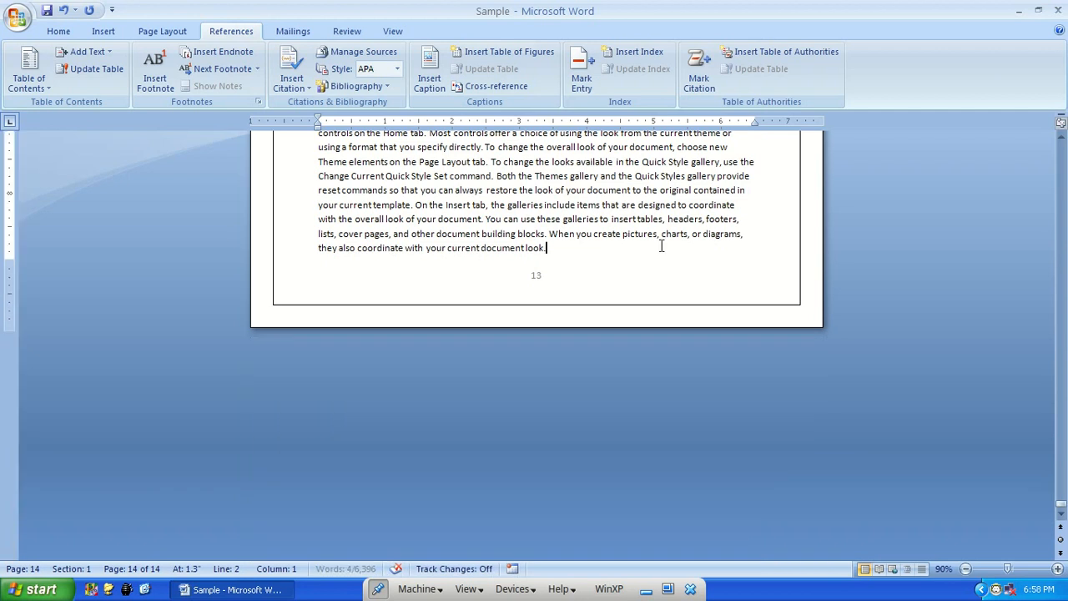
Step: Return to the Introduction and remove the hand-typed (Kotler 2000) citation after 'look'
{"action": "key", "text": "ctrl+Home"}
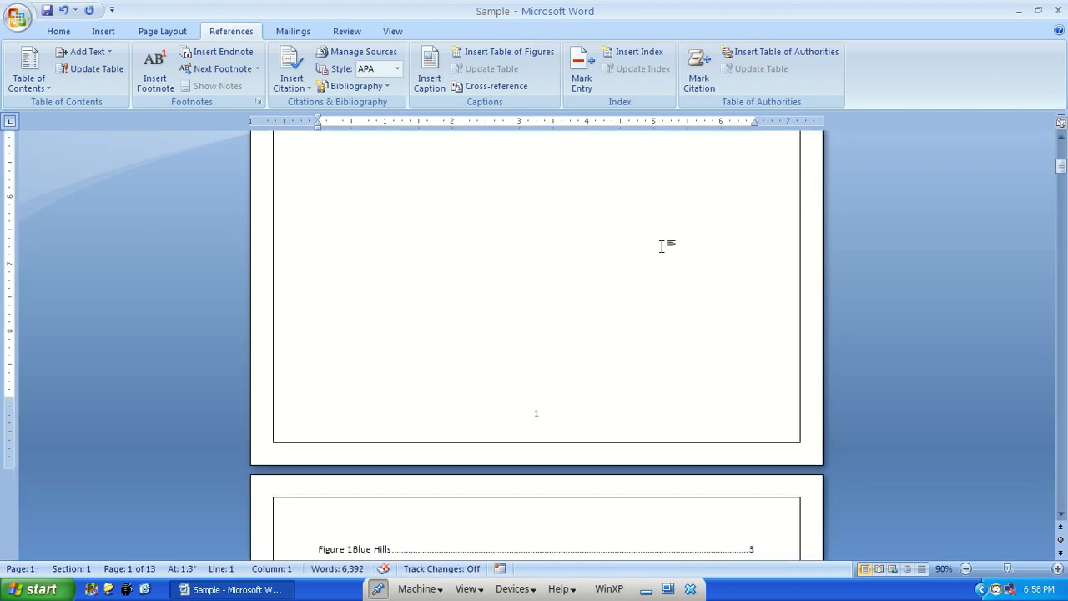
{"action": "scroll", "coordinate": [661, 246], "scroll_direction": "down", "scroll_amount": 20}
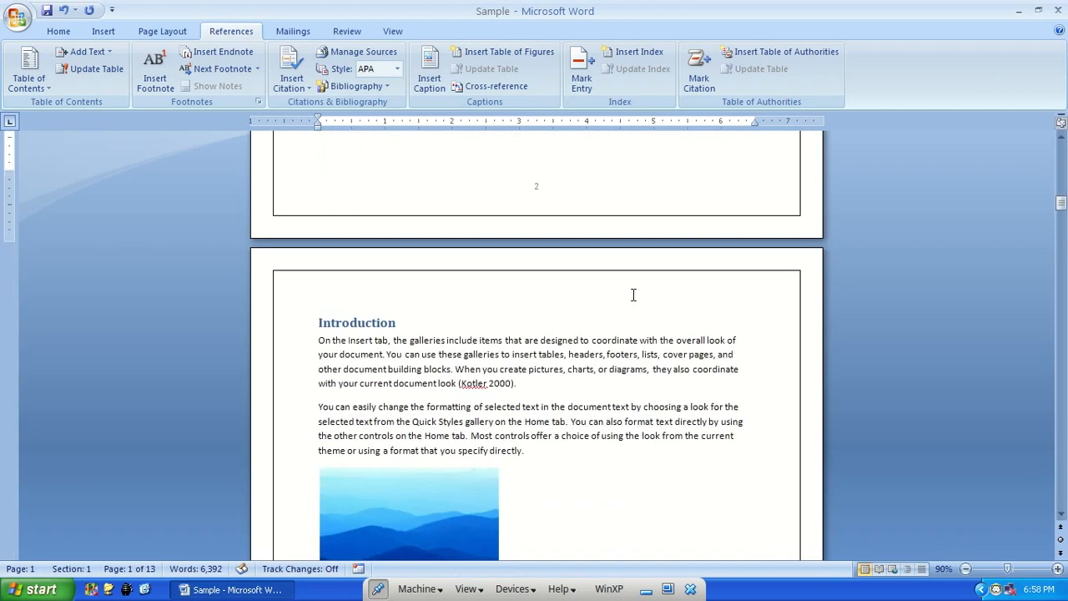
{"action": "scroll", "coordinate": [633, 295], "scroll_direction": "down", "scroll_amount": 3}
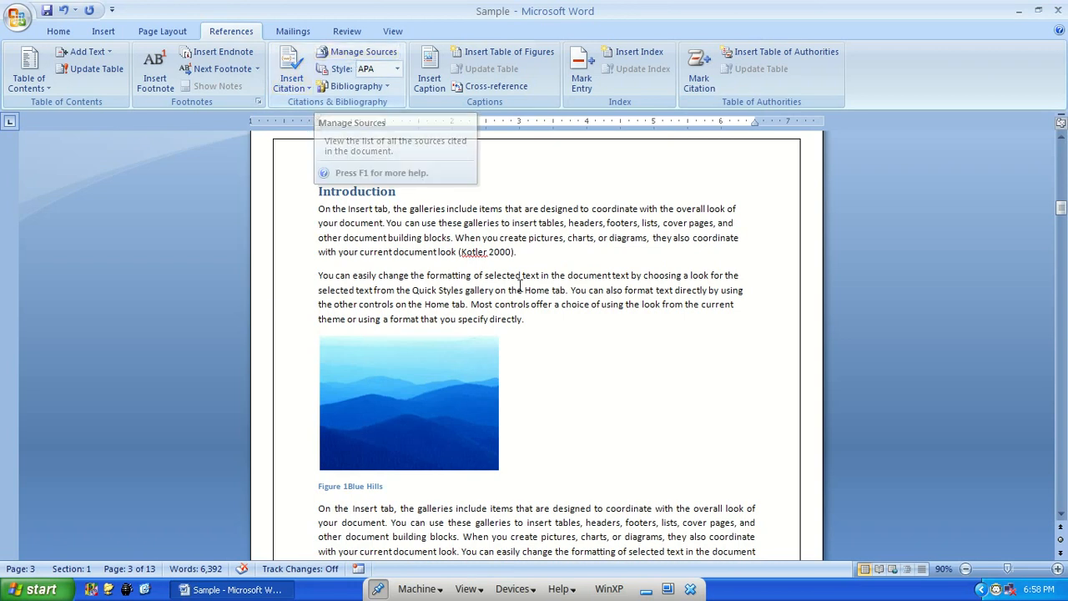
{"action": "left_click", "coordinate": [291, 79]}
{"action": "left_click", "coordinate": [493, 265]}
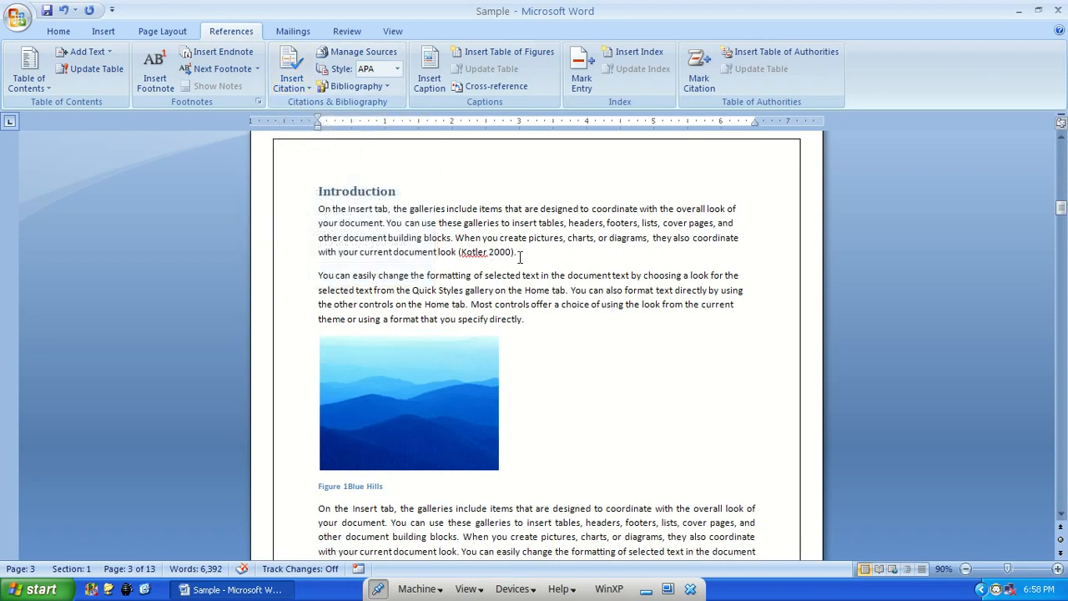
{"action": "left_click", "coordinate": [520, 253]}
{"action": "key", "text": "ctrl+shift+Left"}
{"action": "key", "text": "ctrl+shift+Left"}
{"action": "key", "text": "ctrl+shift+Left"}
{"action": "key", "text": "ctrl+shift+Left"}
{"action": "type", "text": "/"}
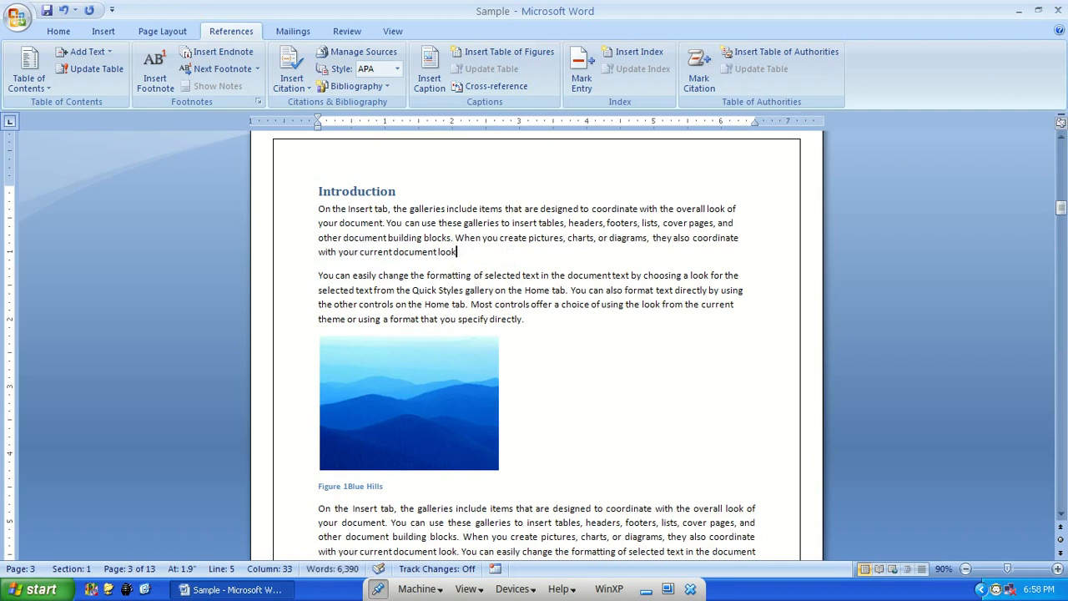
Step: Start a new source in Manage Sources and set its type to Book
{"action": "left_click", "coordinate": [541, 224]}
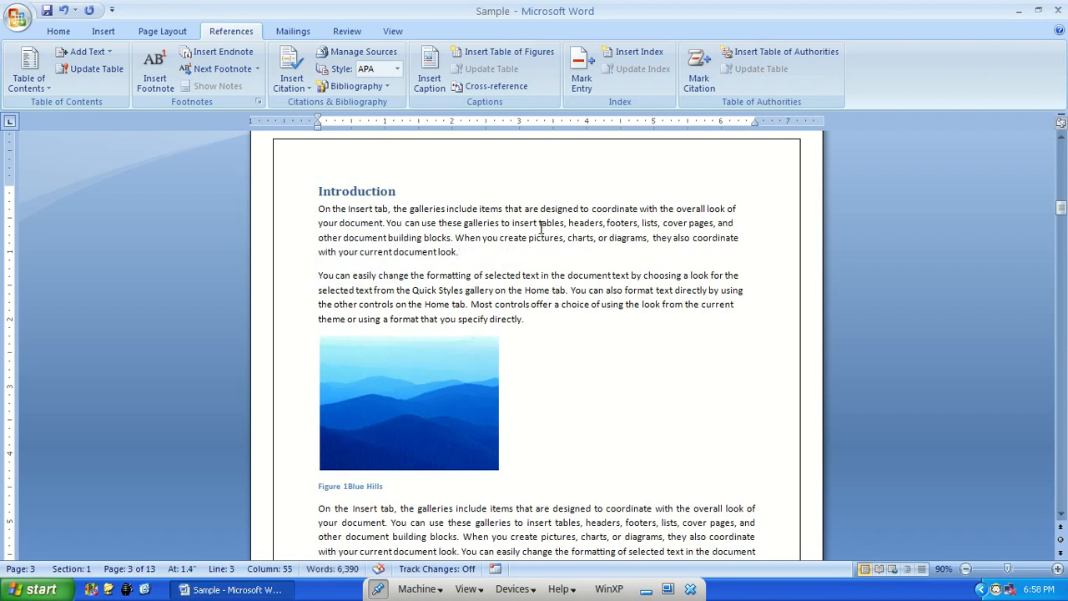
{"action": "left_click", "coordinate": [352, 52]}
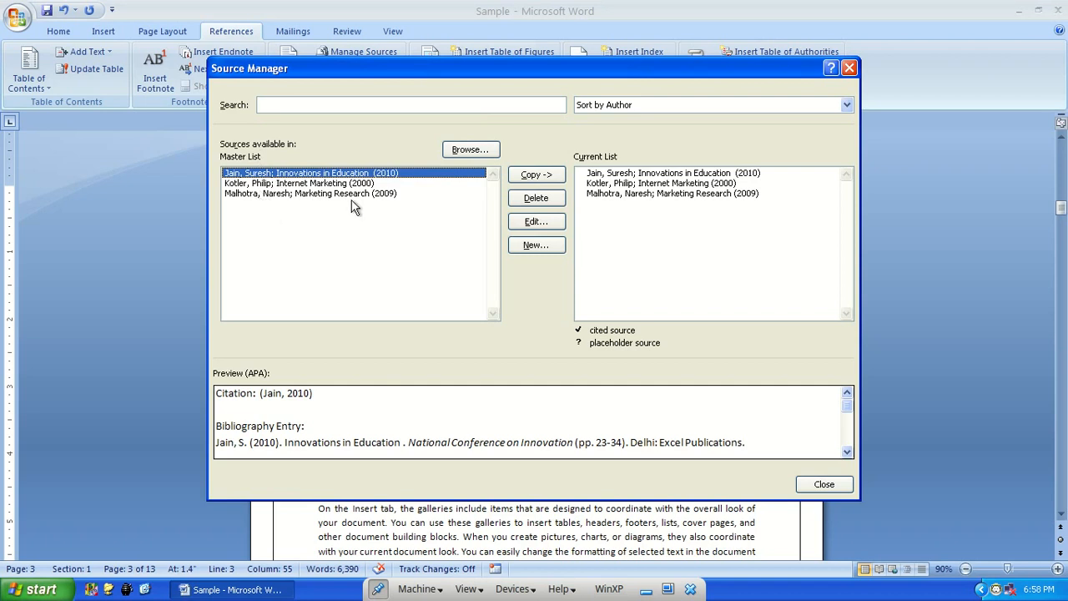
{"action": "left_click", "coordinate": [544, 245]}
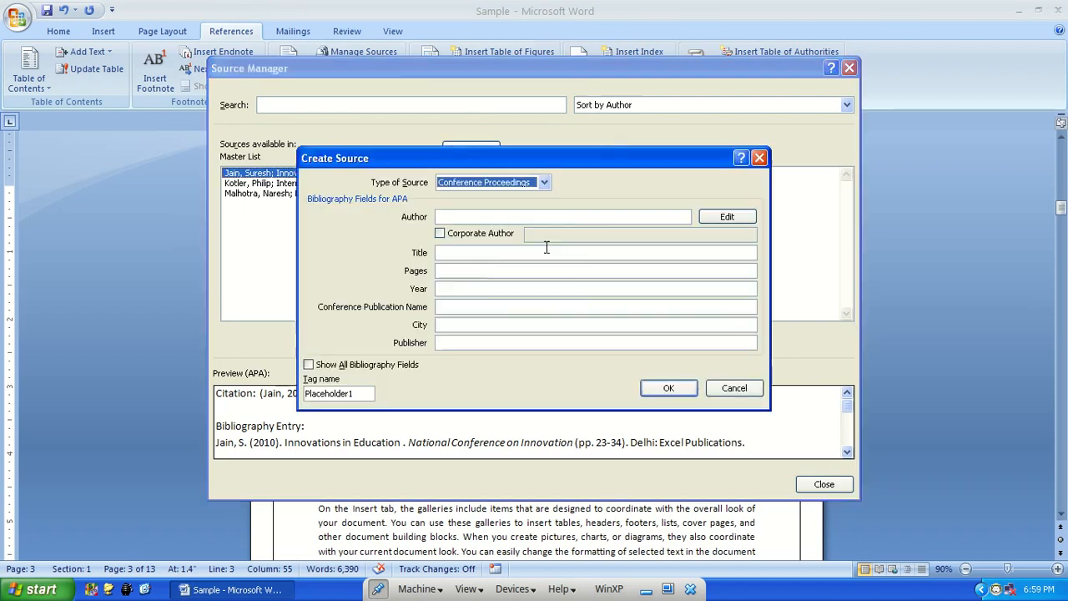
{"action": "left_click", "coordinate": [544, 182]}
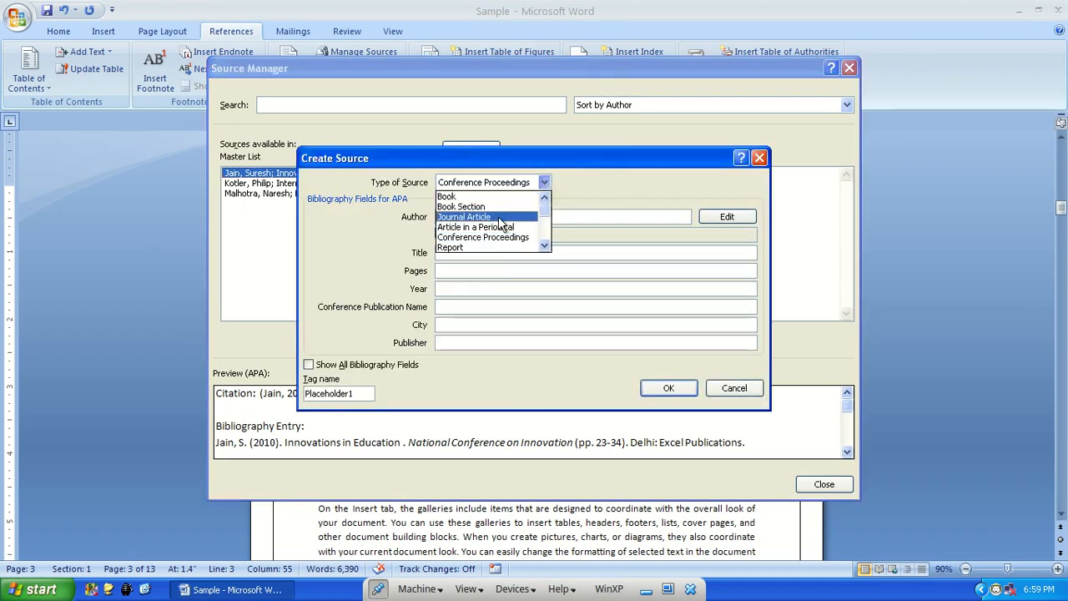
{"action": "scroll", "coordinate": [503, 234], "scroll_direction": "down", "scroll_amount": 4}
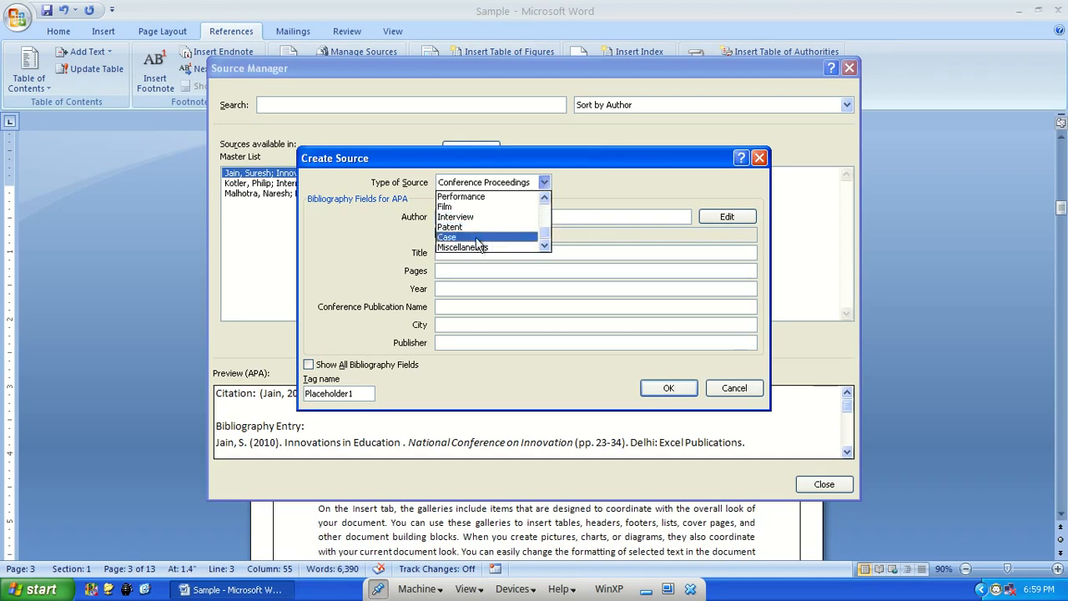
{"action": "scroll", "coordinate": [486, 225], "scroll_direction": "up", "scroll_amount": 4}
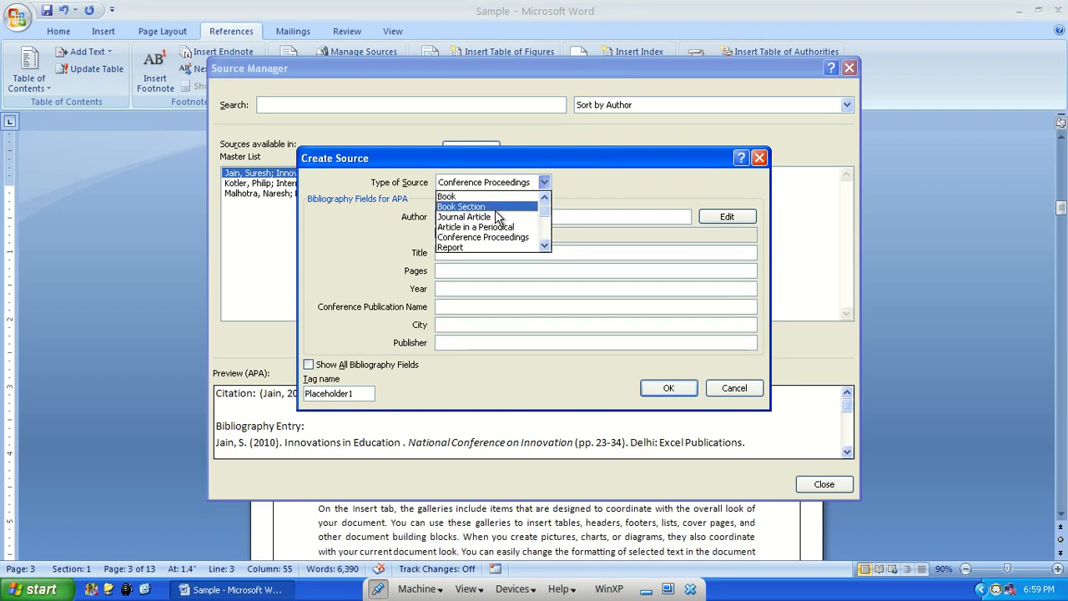
{"action": "left_click", "coordinate": [468, 197]}
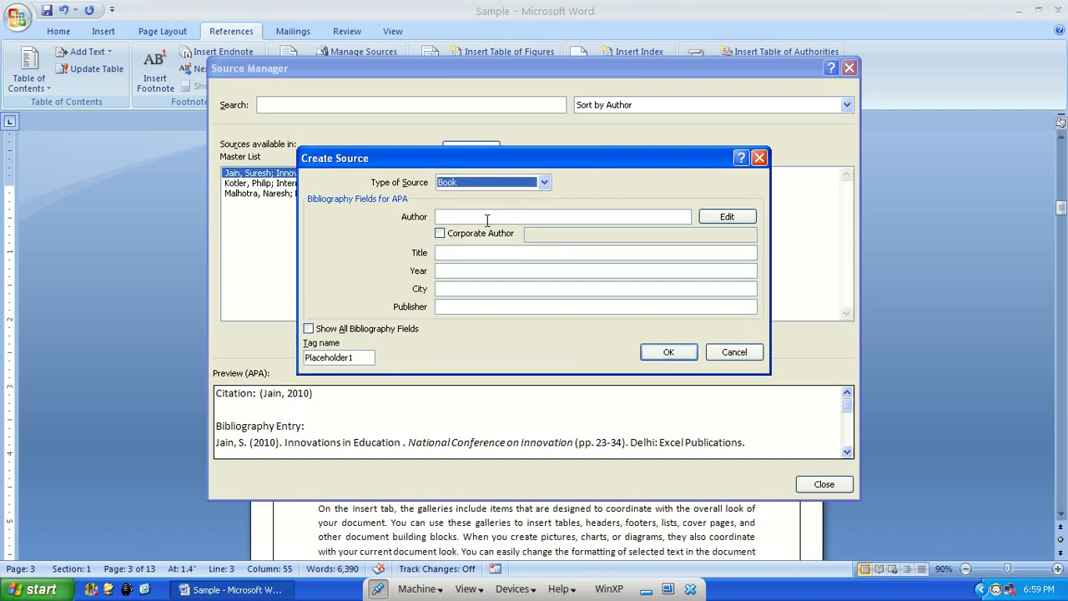
Step: Enter author Andy Field, title Discovering Statistics using SPSS, 2009, London, Sage Publications, and save
{"action": "left_click", "coordinate": [488, 217]}
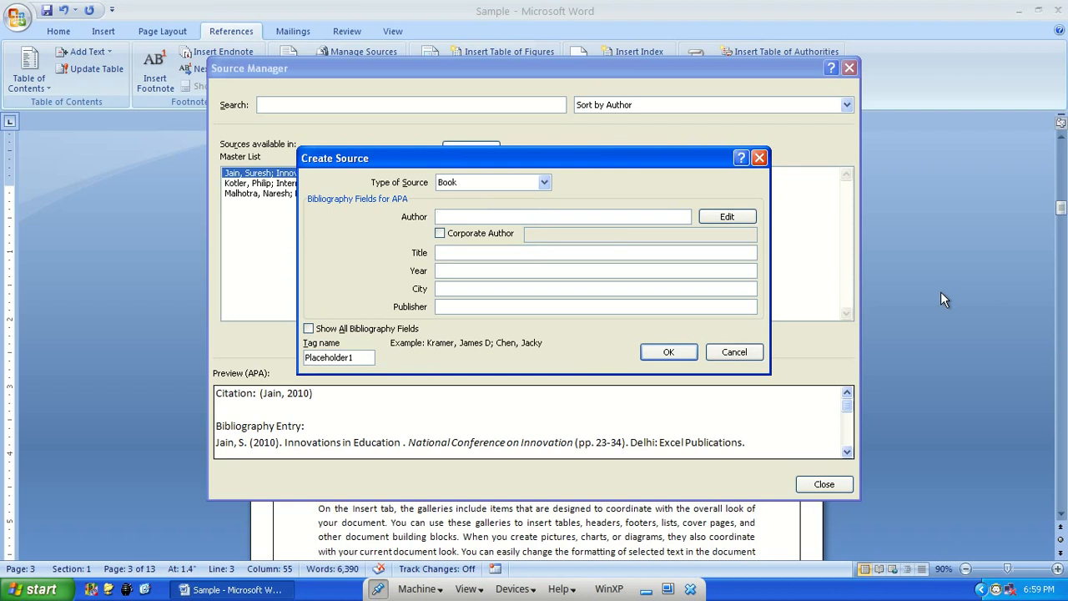
{"action": "type", "text": "Andy Field"}
{"action": "key", "text": "Tab"}
{"action": "key", "text": "Tab"}
{"action": "key", "text": "Tab"}
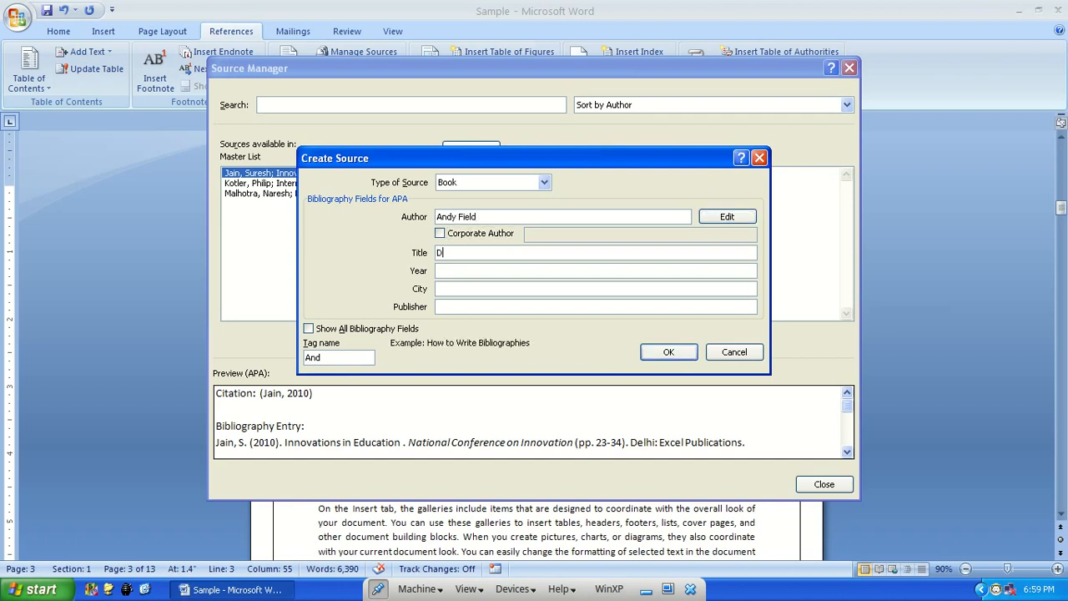
{"action": "type", "text": "Discovering Statistics using SPSS"}
{"action": "left_click", "coordinate": [437, 270]}
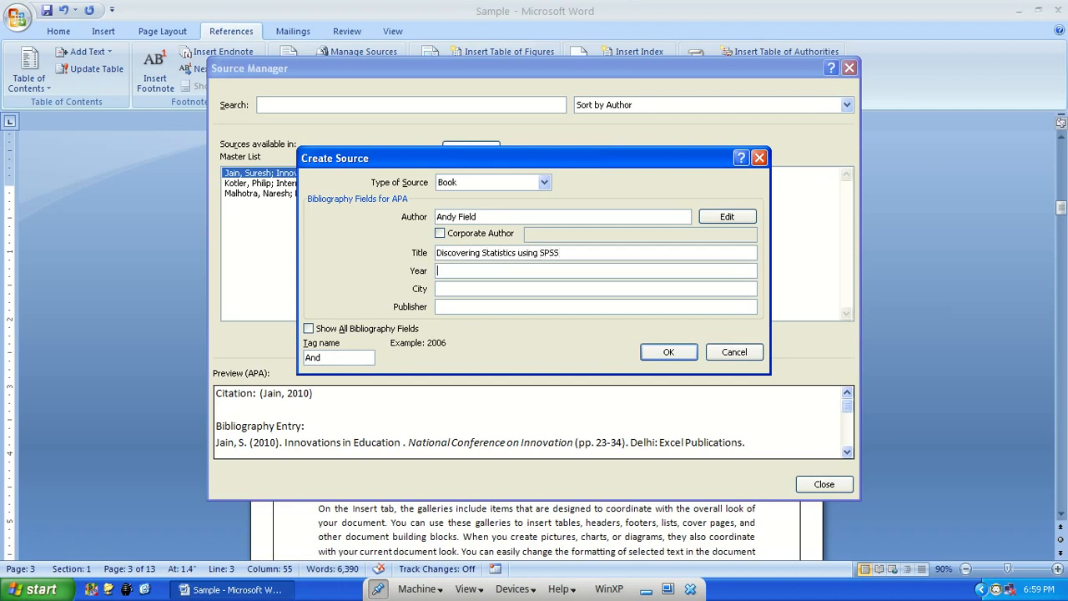
{"action": "type", "text": "2009"}
{"action": "left_click", "coordinate": [437, 288]}
{"action": "type", "text": "London"}
{"action": "left_click", "coordinate": [437, 306]}
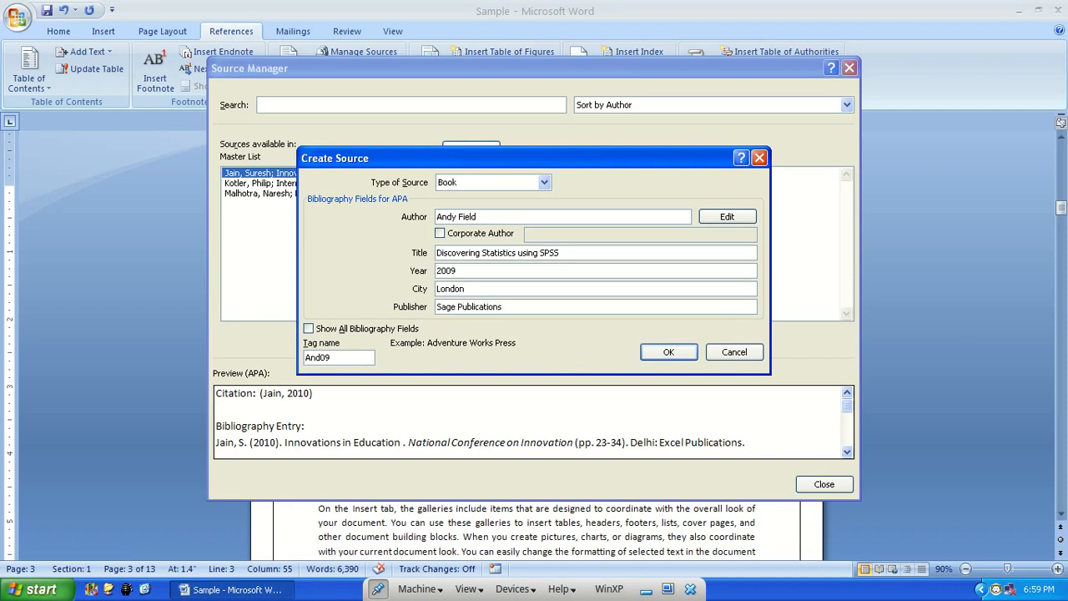
{"action": "left_click", "coordinate": [665, 352]}
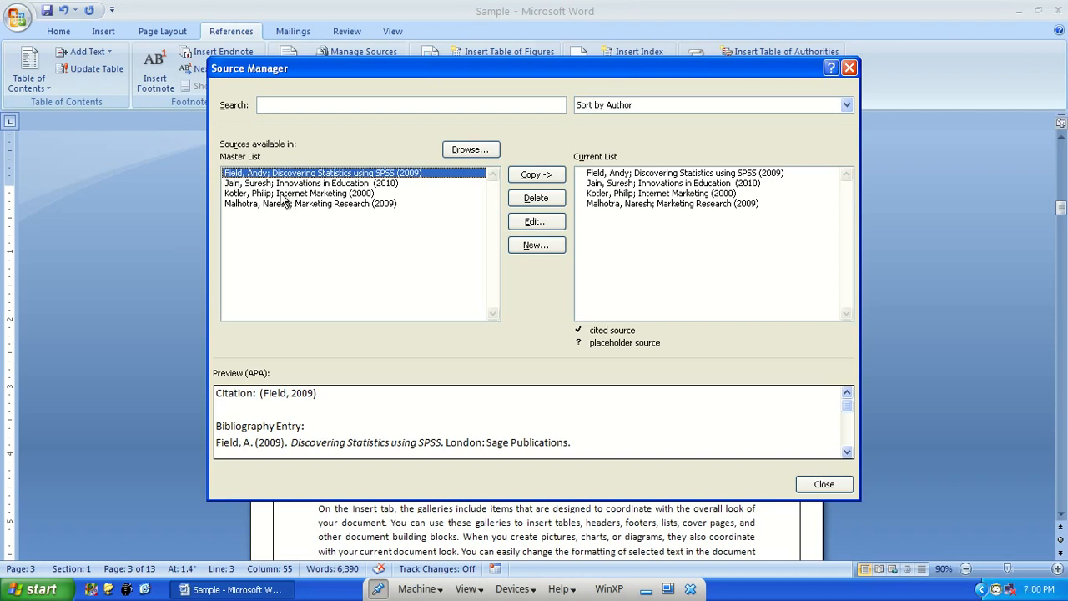
{"action": "left_click", "coordinate": [814, 491]}
Step: Save and close the Sample report, then start a new blank document
{"action": "left_click", "coordinate": [47, 10]}
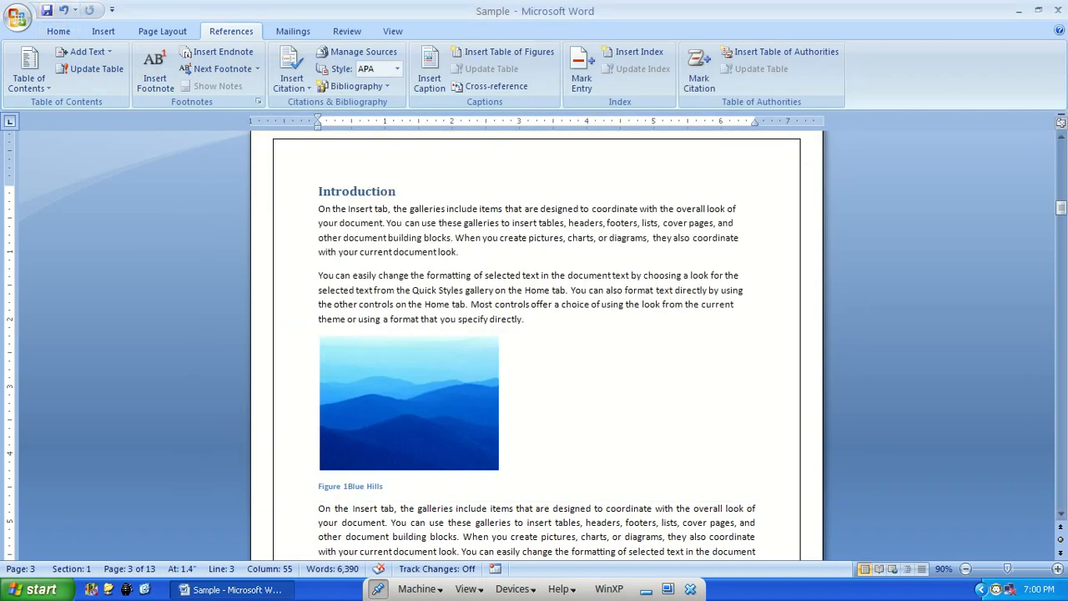
{"action": "key", "text": "ctrl+w"}
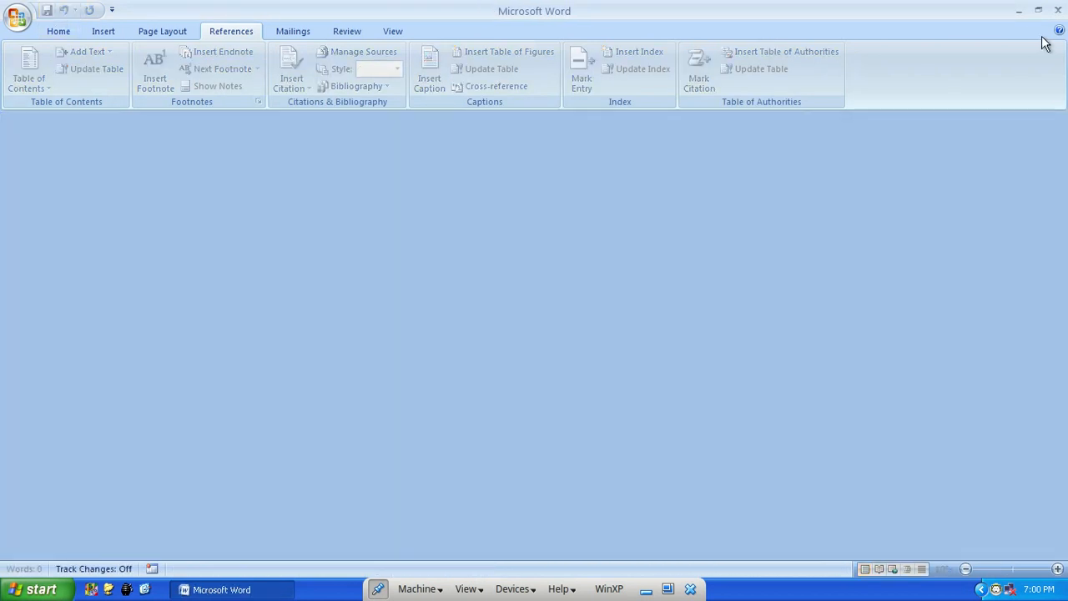
{"action": "key", "text": "ctrl+n"}
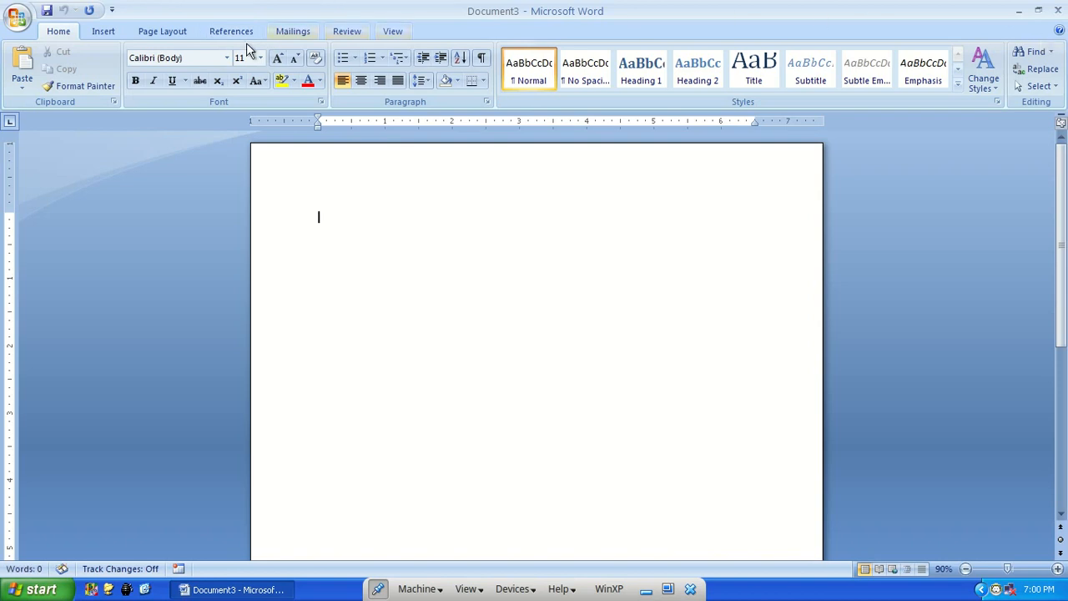
Step: Copy the first three Master List sources into the new document, then close it without saving
{"action": "left_click", "coordinate": [224, 31]}
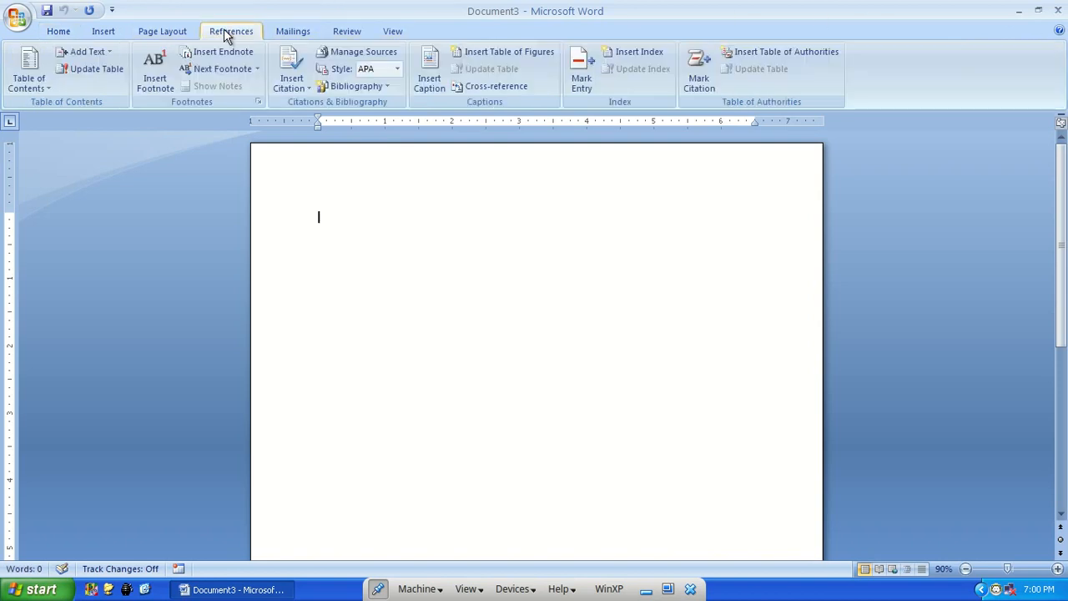
{"action": "left_click", "coordinate": [358, 53]}
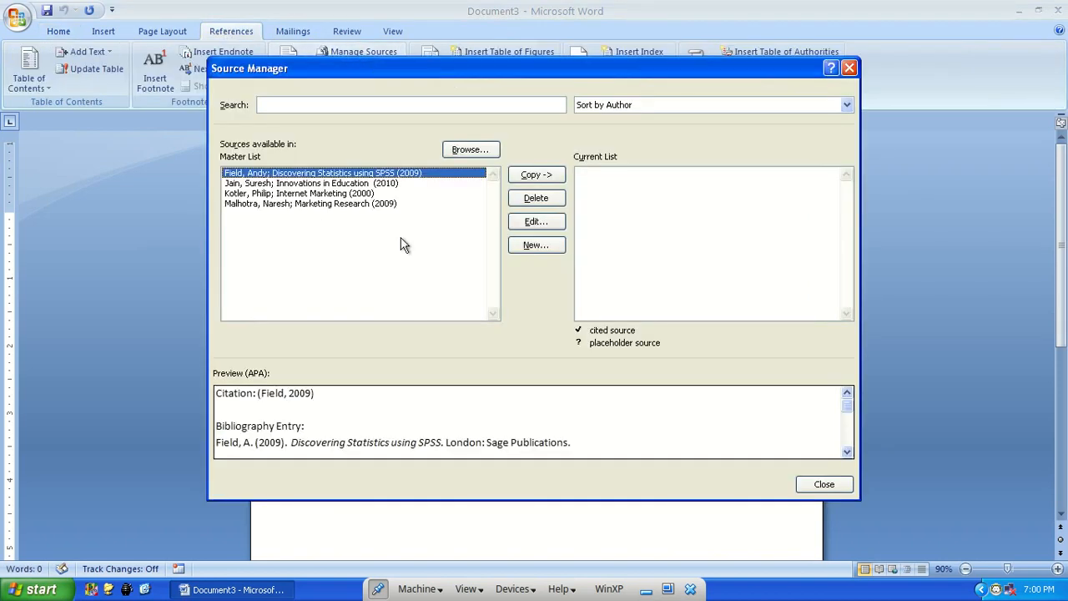
{"action": "left_click", "coordinate": [325, 194], "text": "shift"}
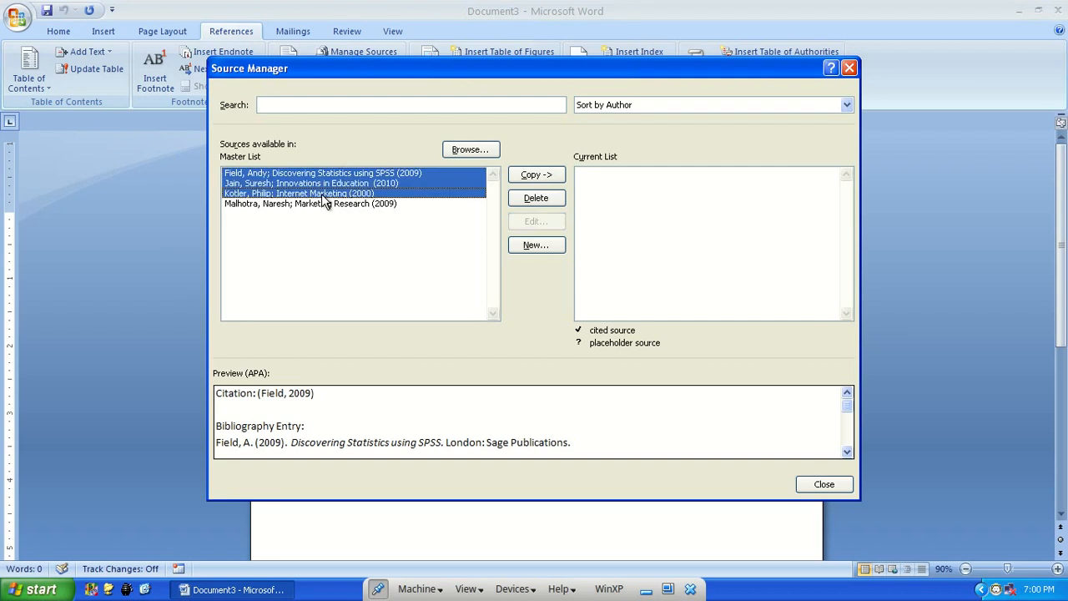
{"action": "left_click", "coordinate": [541, 176]}
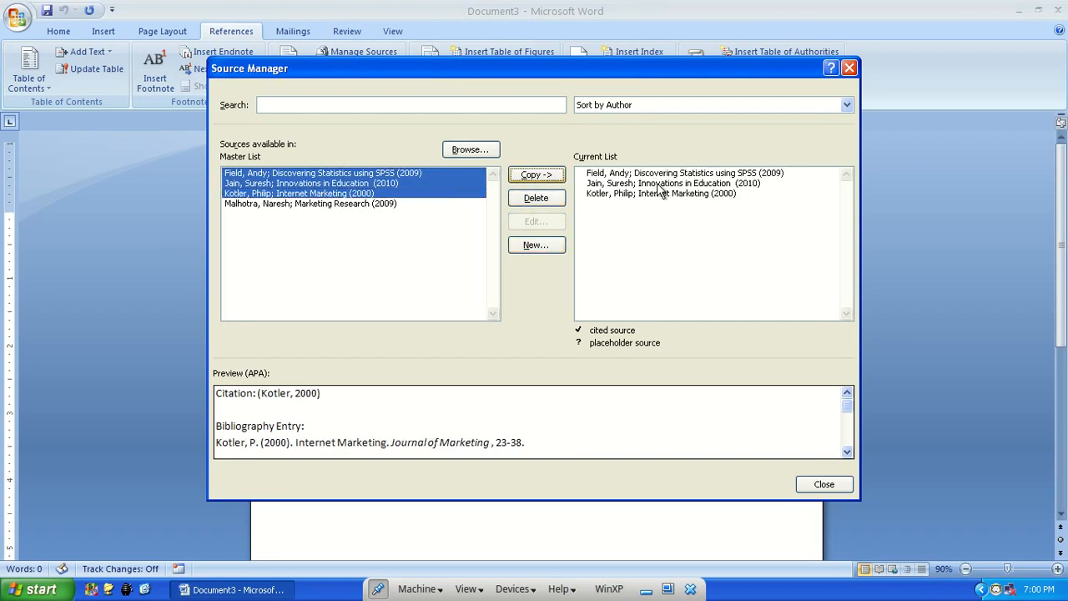
{"action": "left_click", "coordinate": [824, 484]}
{"action": "key", "text": "alt+F4"}
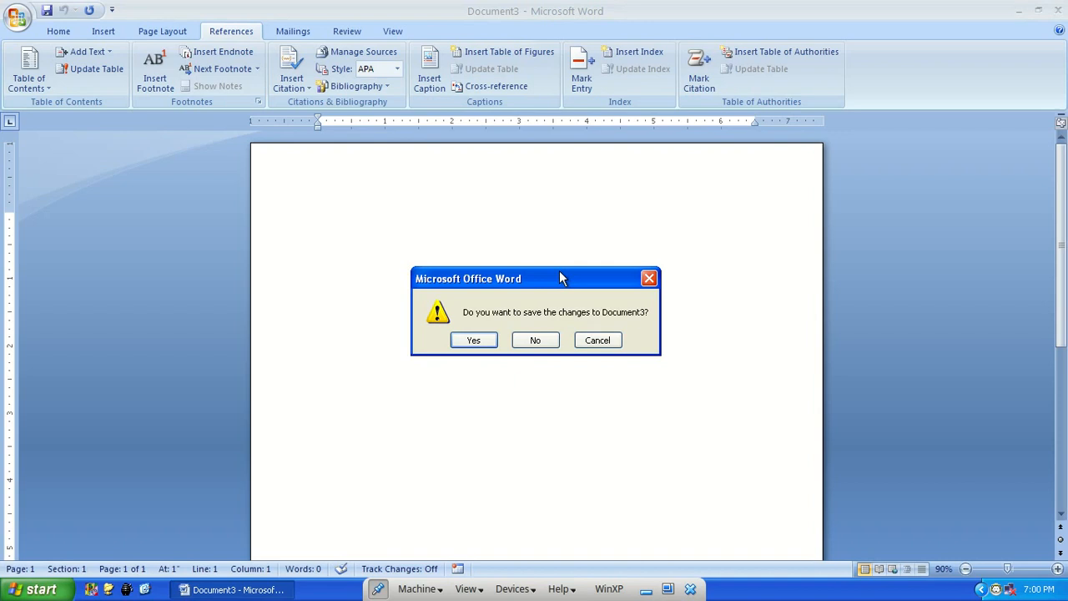
{"action": "left_click", "coordinate": [534, 340]}
{"action": "left_click", "coordinate": [16, 18]}
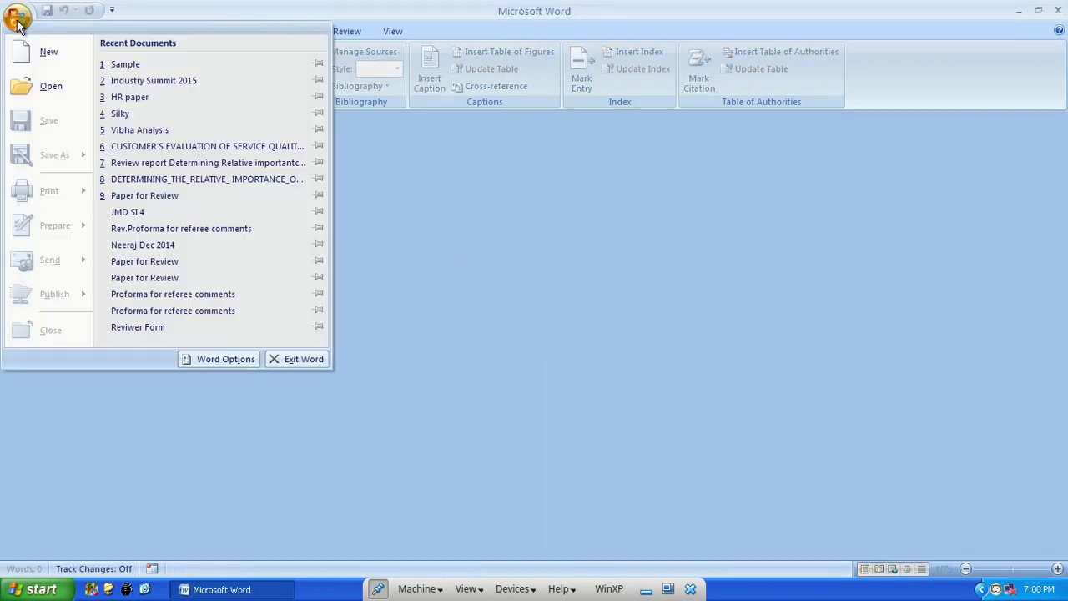
Step: Reopen Sample from Recent Documents and cite Field (2009) after 'look' in the Introduction
{"action": "left_click", "coordinate": [158, 65]}
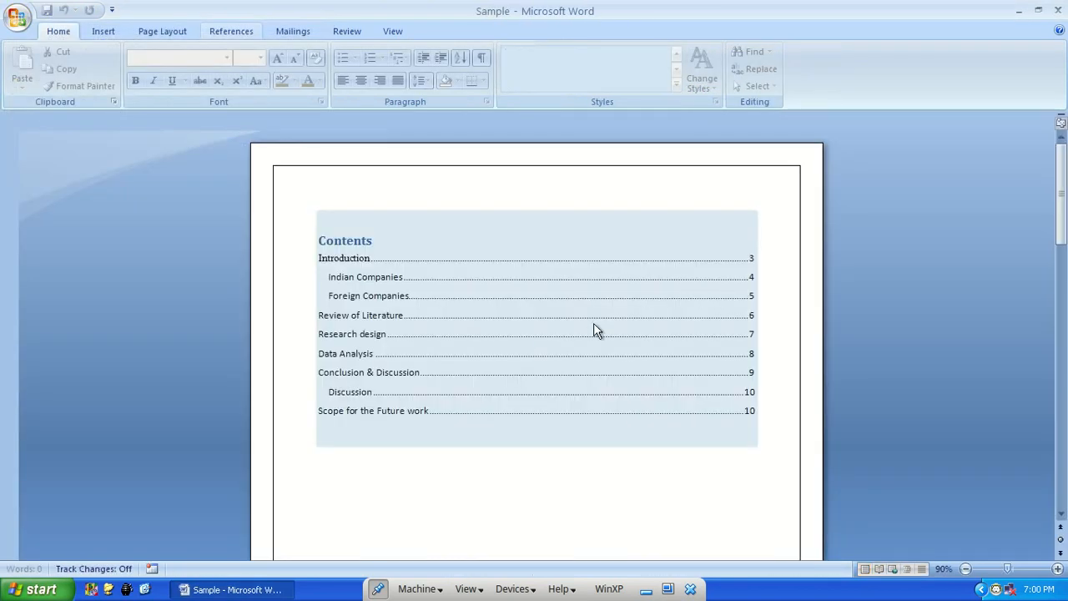
{"action": "scroll", "coordinate": [447, 376], "scroll_direction": "up", "scroll_amount": 5}
{"action": "scroll", "coordinate": [446, 375], "scroll_direction": "up", "scroll_amount": 10}
{"action": "left_click", "coordinate": [555, 369]}
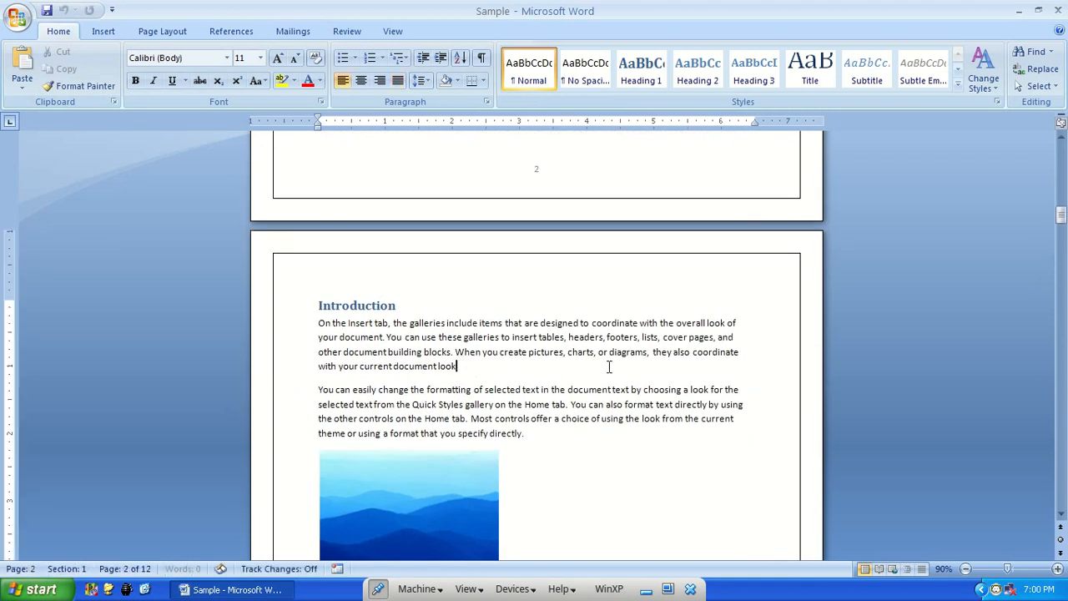
{"action": "scroll", "coordinate": [680, 361], "scroll_direction": "up", "scroll_amount": 8}
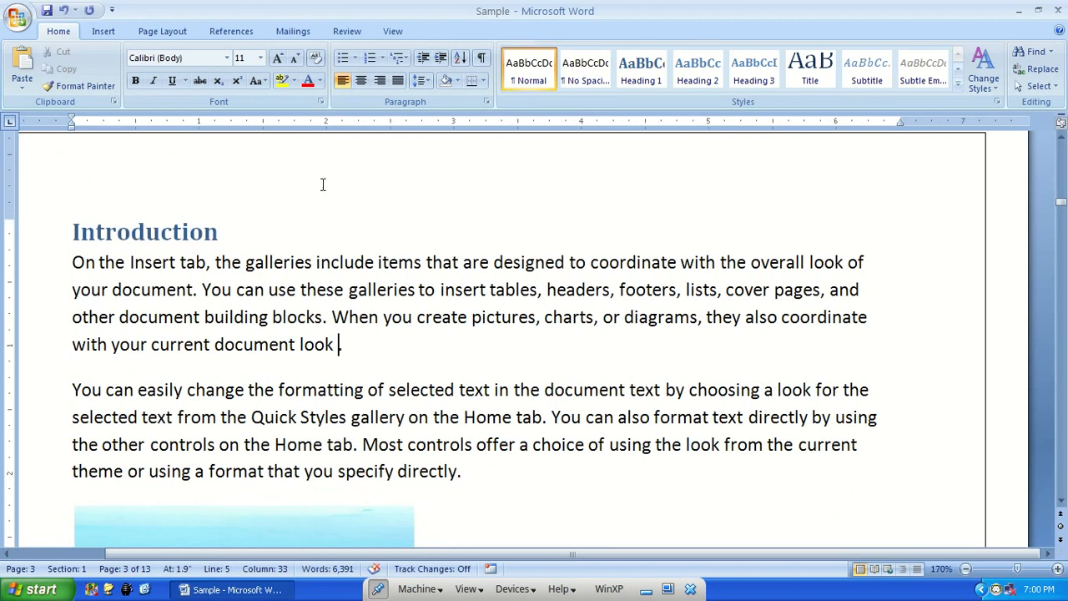
{"action": "left_click", "coordinate": [233, 30]}
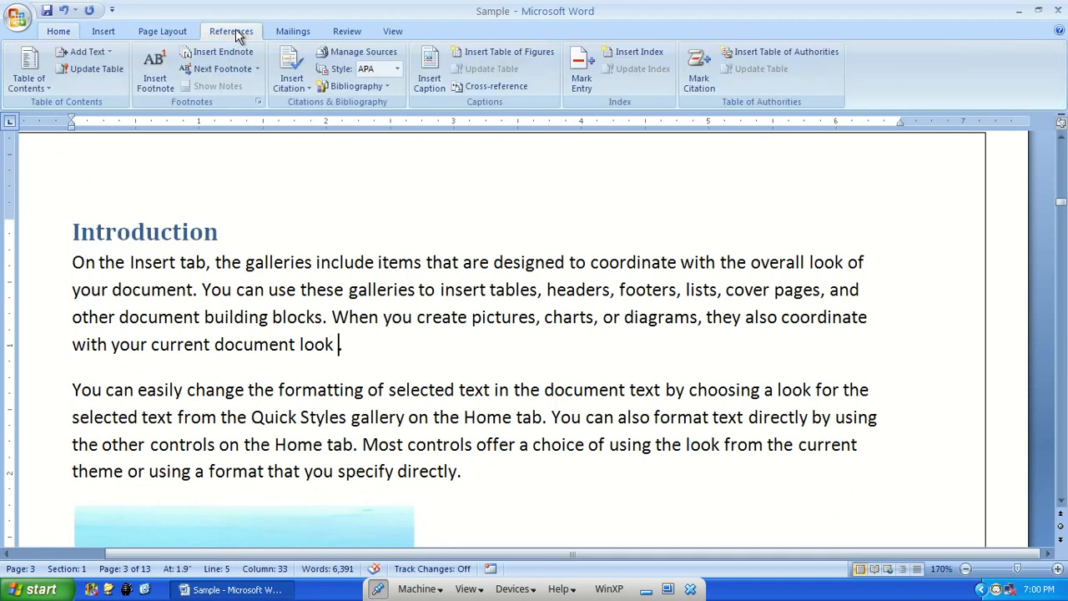
{"action": "left_click", "coordinate": [299, 87]}
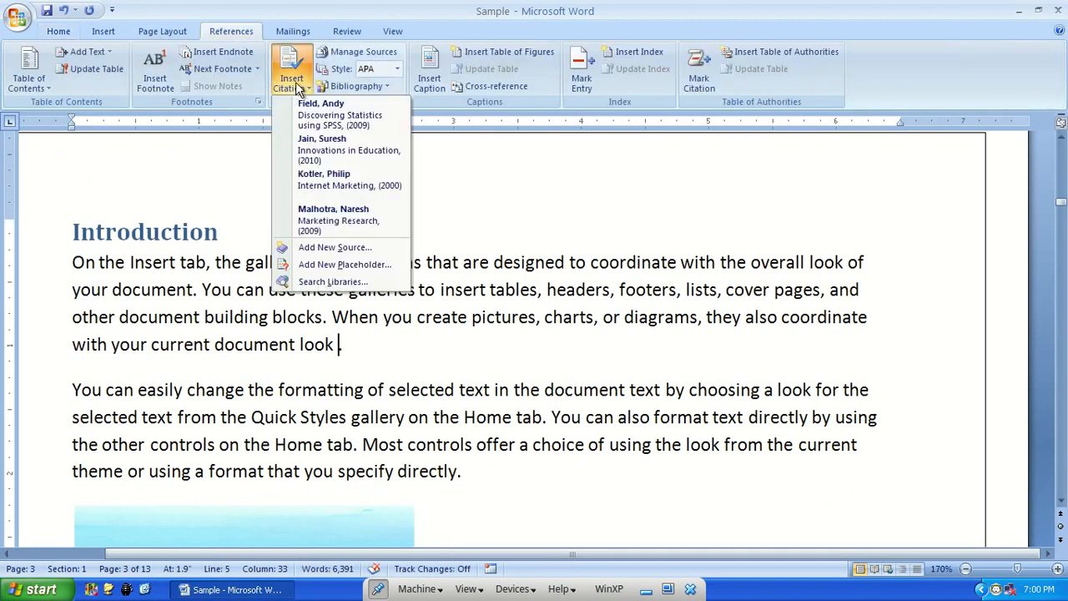
{"action": "left_click", "coordinate": [338, 117]}
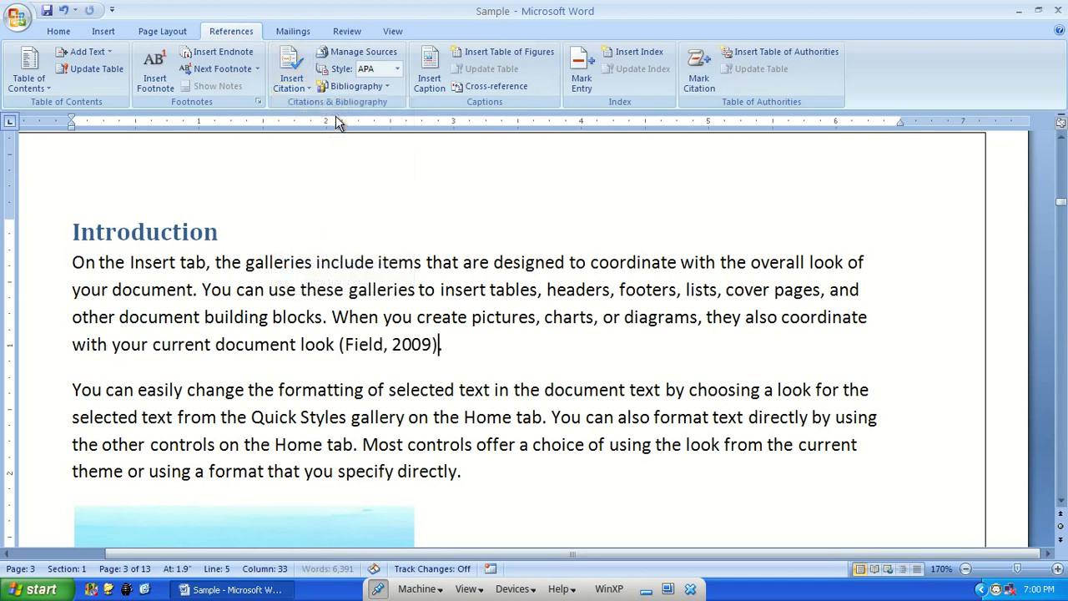
Step: Insert the Kotler (2000) Internet Marketing citation in the Indian Companies text
{"action": "scroll", "coordinate": [623, 362], "scroll_direction": "down", "scroll_amount": 8}
{"action": "scroll", "coordinate": [623, 362], "scroll_direction": "down", "scroll_amount": 6}
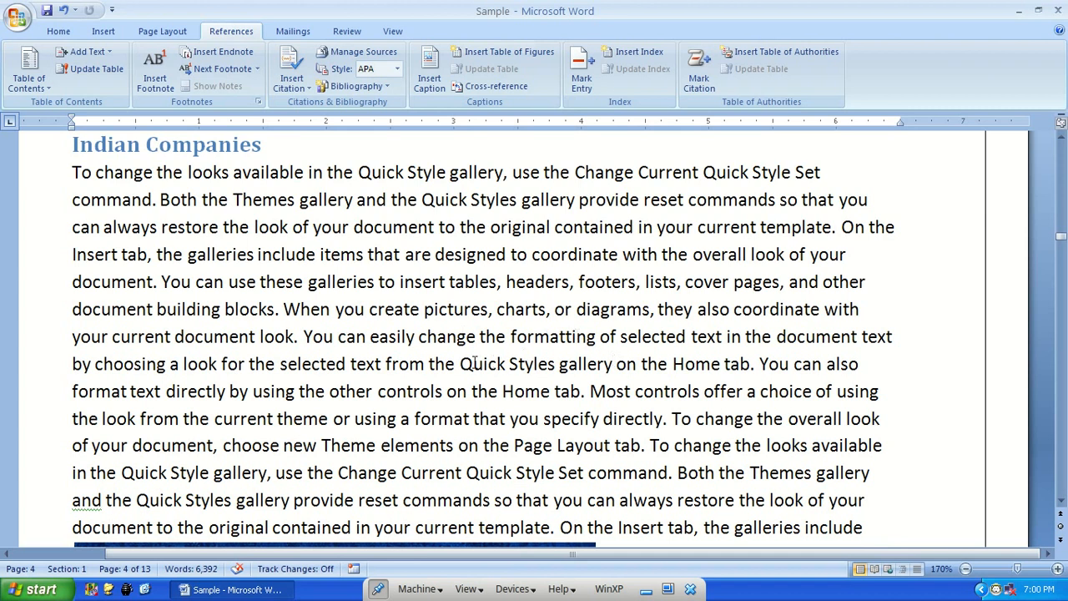
{"action": "left_click", "coordinate": [938, 333]}
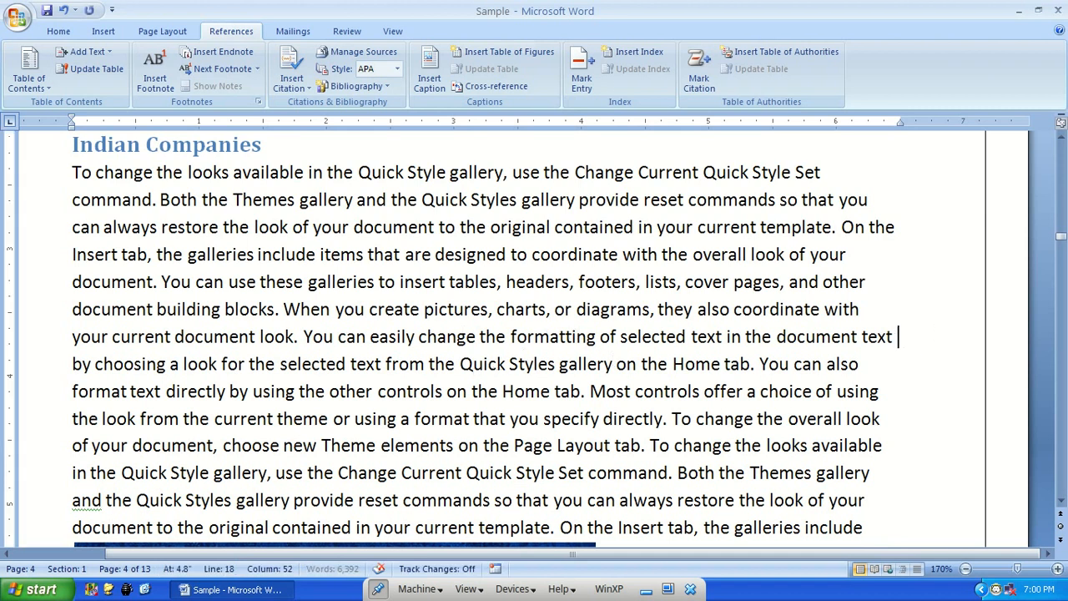
{"action": "left_click", "coordinate": [291, 77]}
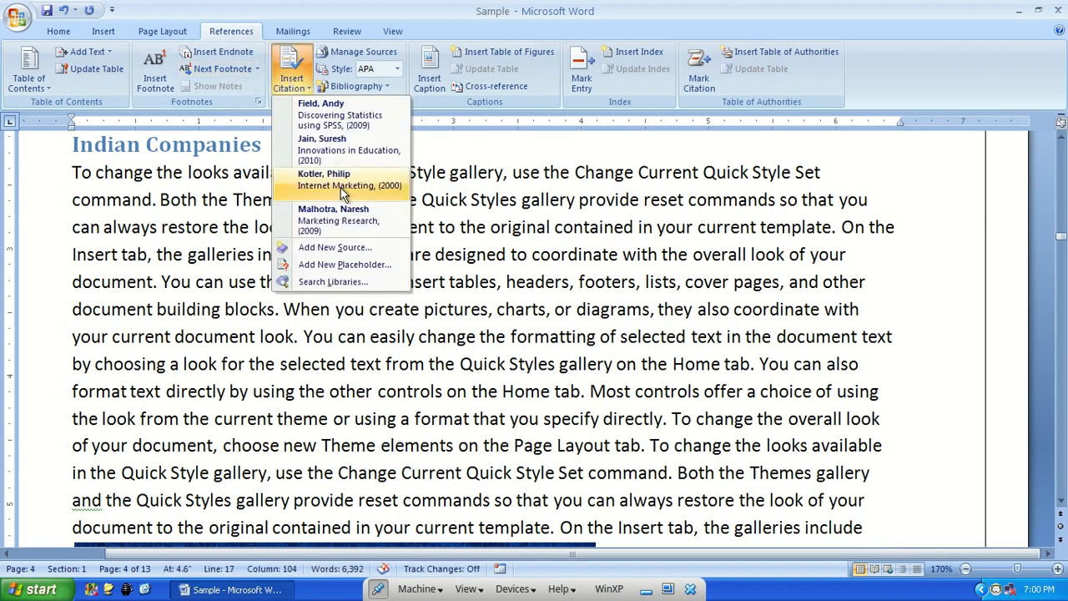
{"action": "left_click", "coordinate": [342, 188]}
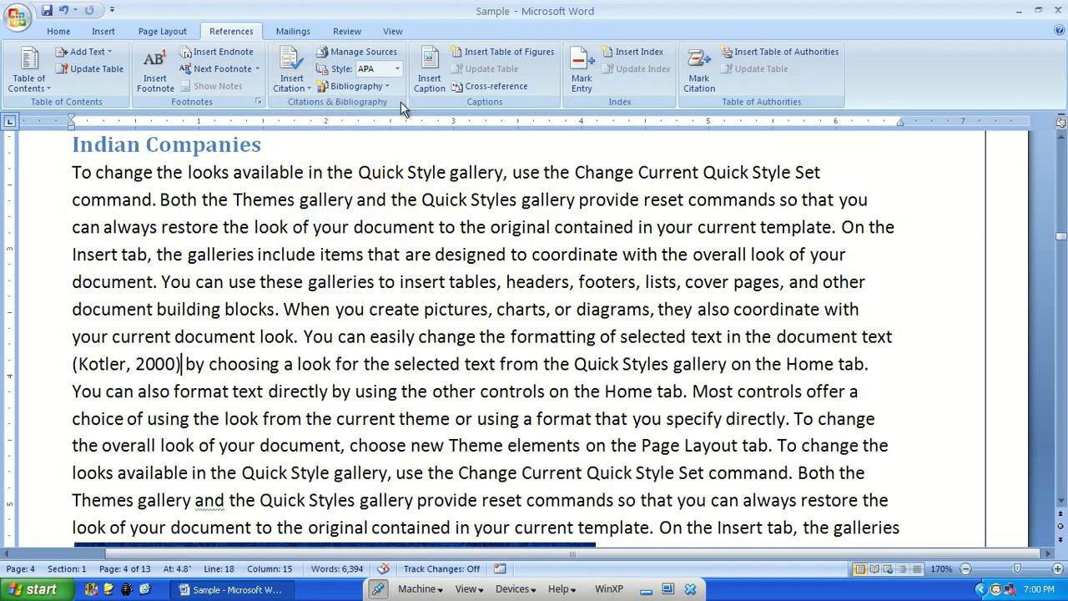
{"action": "left_click", "coordinate": [397, 69]}
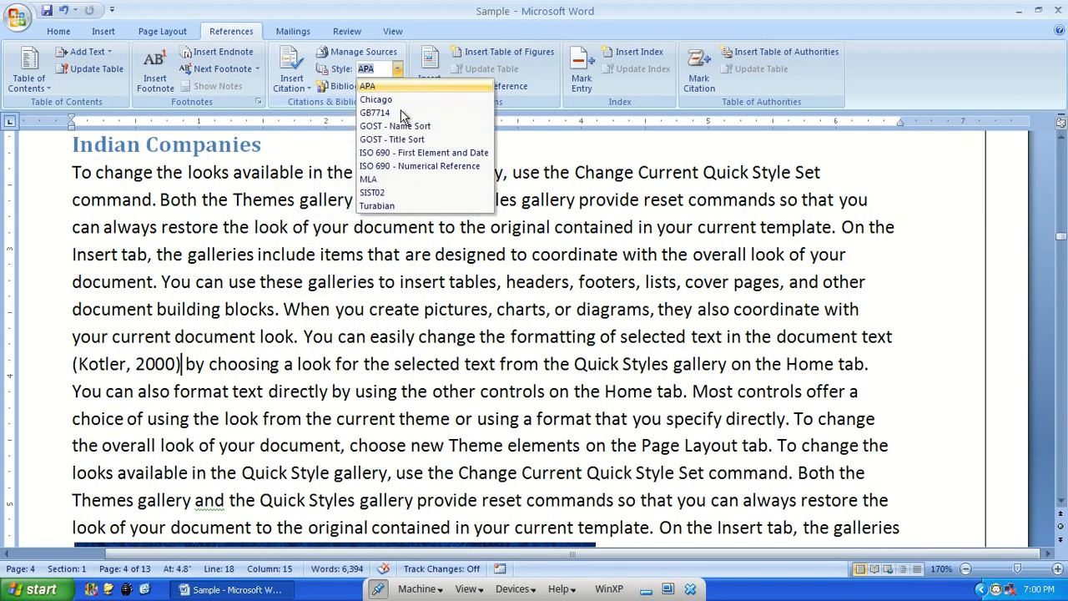
{"action": "left_click", "coordinate": [411, 206]}
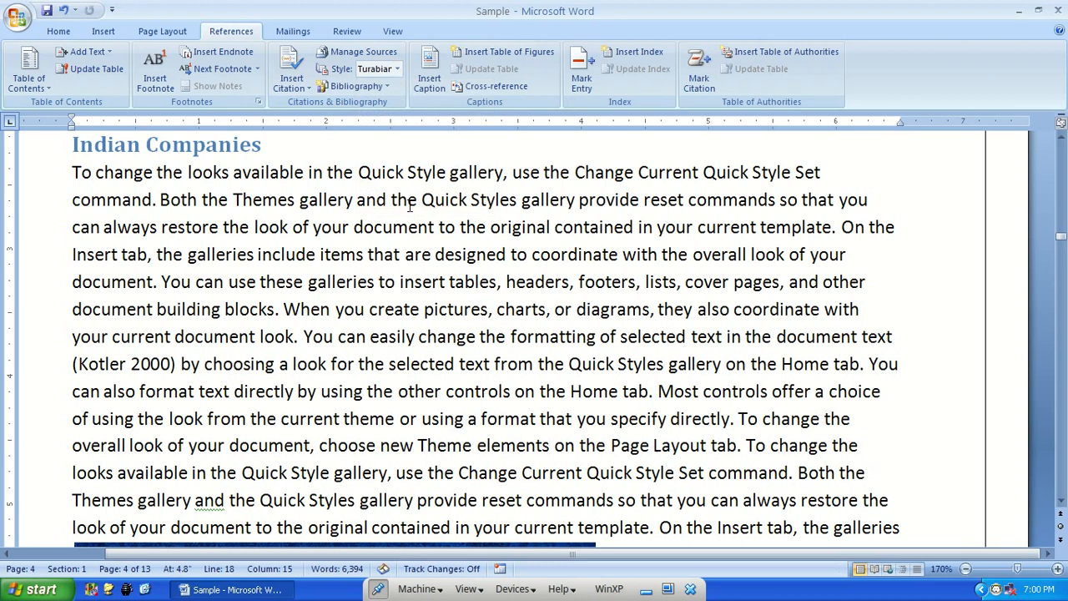
{"action": "left_click", "coordinate": [394, 71]}
{"action": "left_click", "coordinate": [391, 99]}
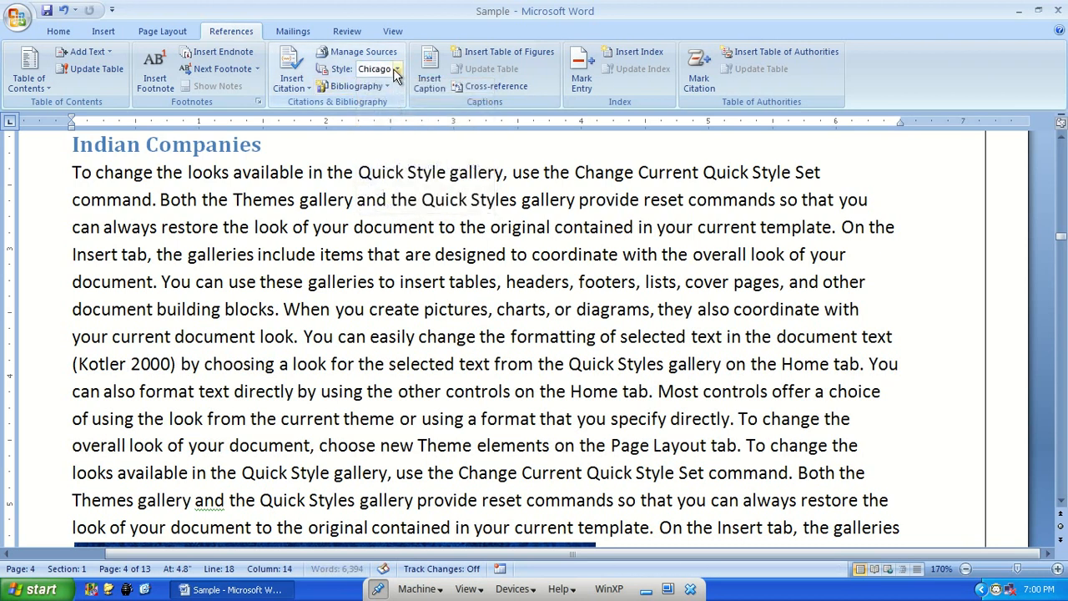
{"action": "left_click", "coordinate": [395, 69]}
{"action": "left_click", "coordinate": [385, 84]}
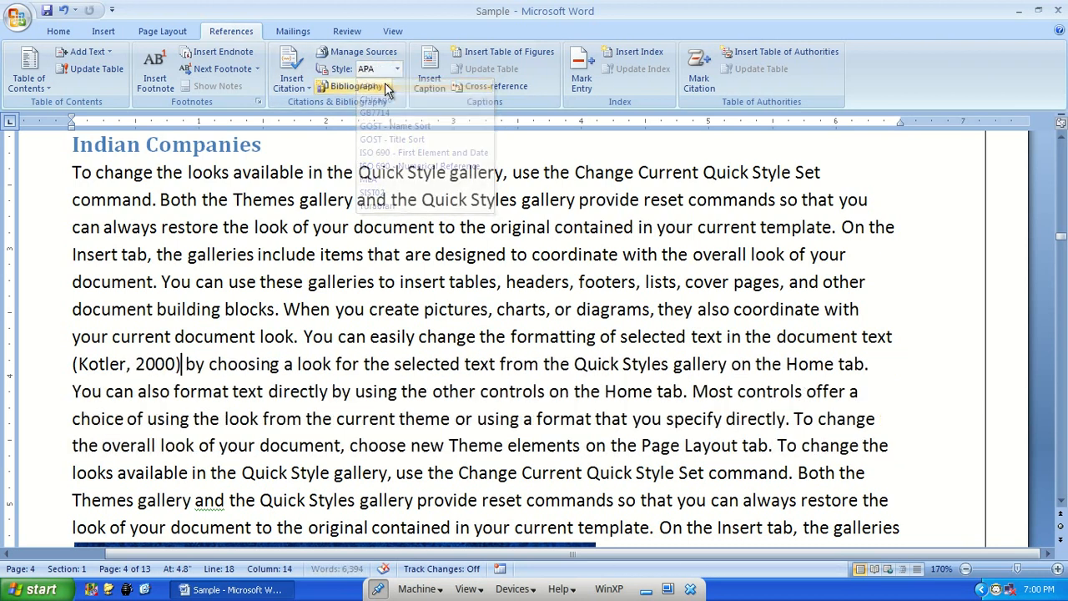
{"action": "scroll", "coordinate": [513, 294], "scroll_direction": "down", "scroll_amount": 20}
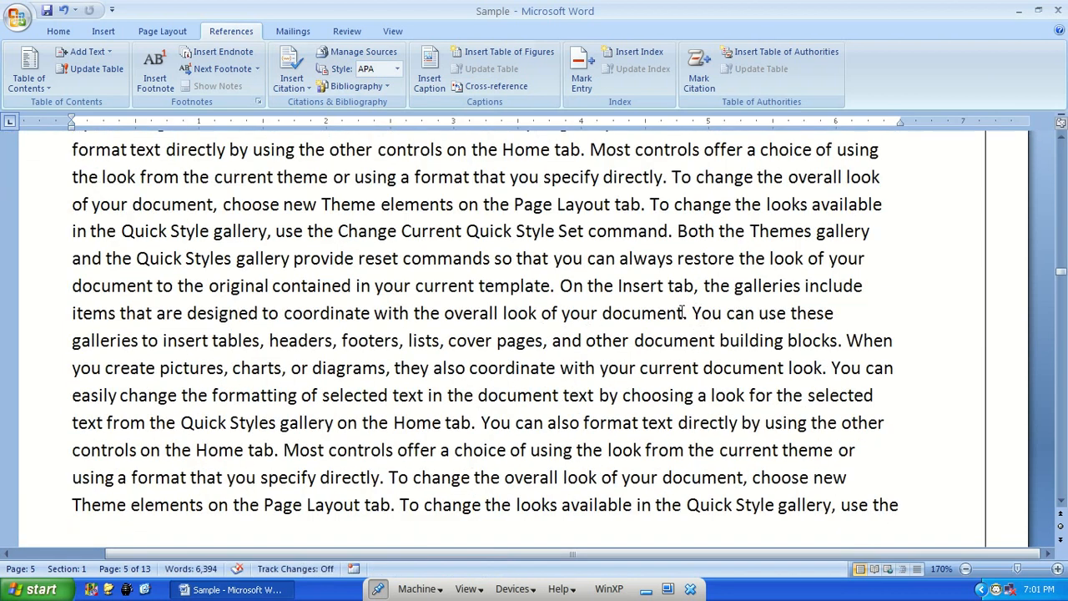
Step: Cite Jain (2010), Innovations in Education, after the word 'document'
{"action": "left_click", "coordinate": [682, 310]}
{"action": "left_click", "coordinate": [292, 67]}
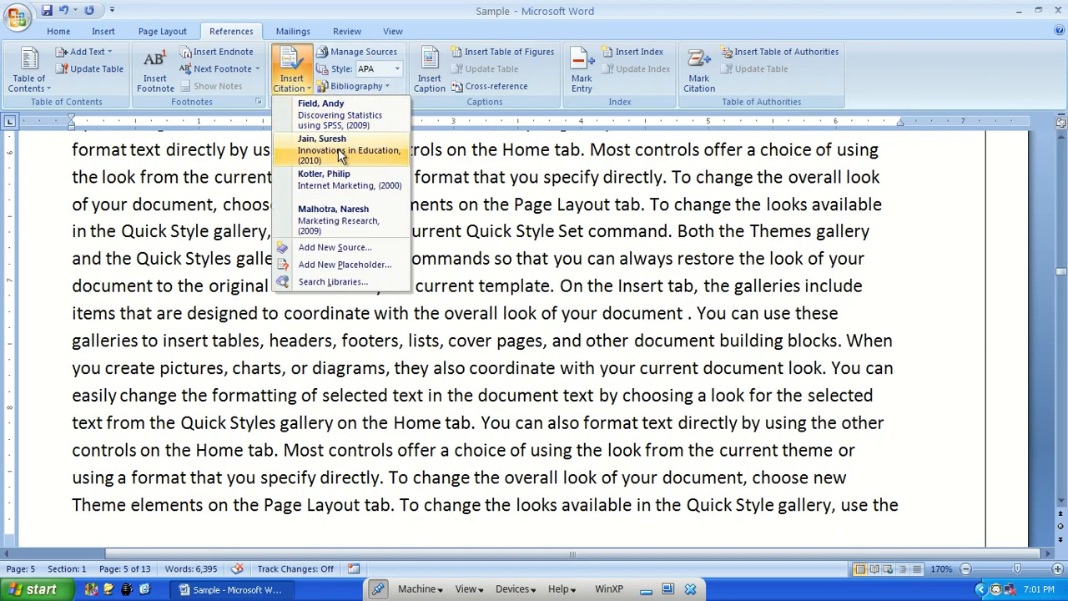
{"action": "left_click", "coordinate": [334, 151]}
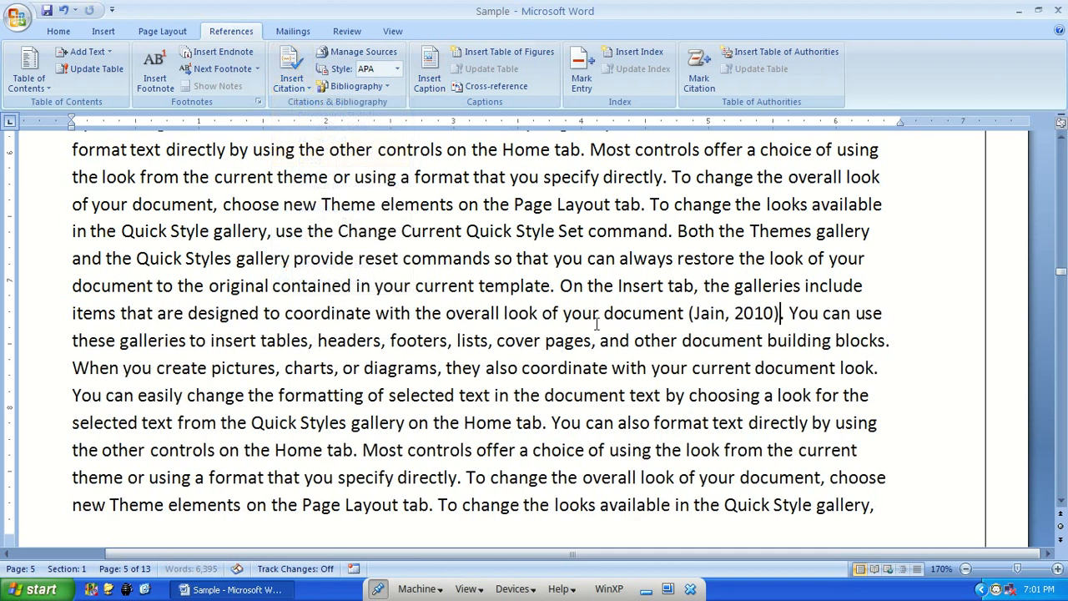
Step: Cite Malhotra (2009) Marketing Research before the period after 'look'
{"action": "scroll", "coordinate": [768, 506], "scroll_direction": "down", "scroll_amount": 8}
{"action": "scroll", "coordinate": [673, 406], "scroll_direction": "up", "scroll_amount": 4}
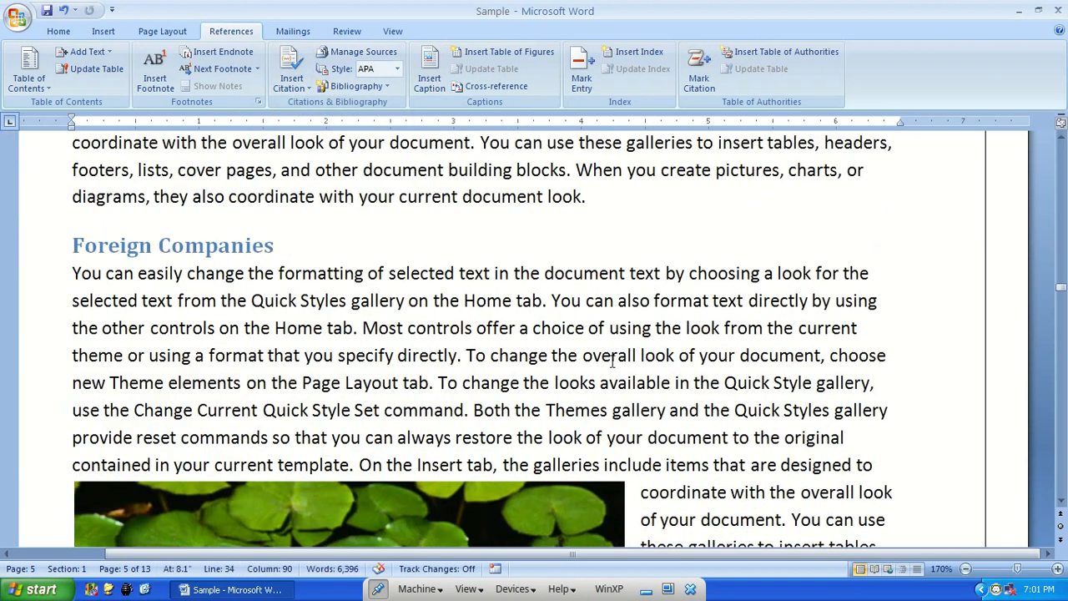
{"action": "left_click", "coordinate": [628, 201]}
{"action": "key", "text": "Left"}
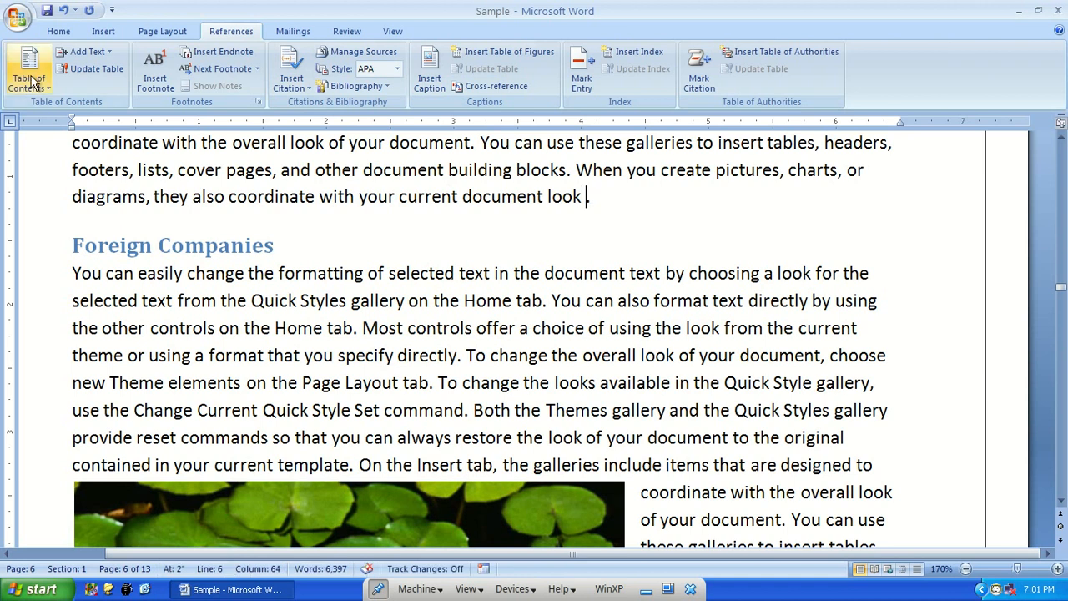
{"action": "left_click", "coordinate": [290, 72]}
{"action": "left_click", "coordinate": [352, 216]}
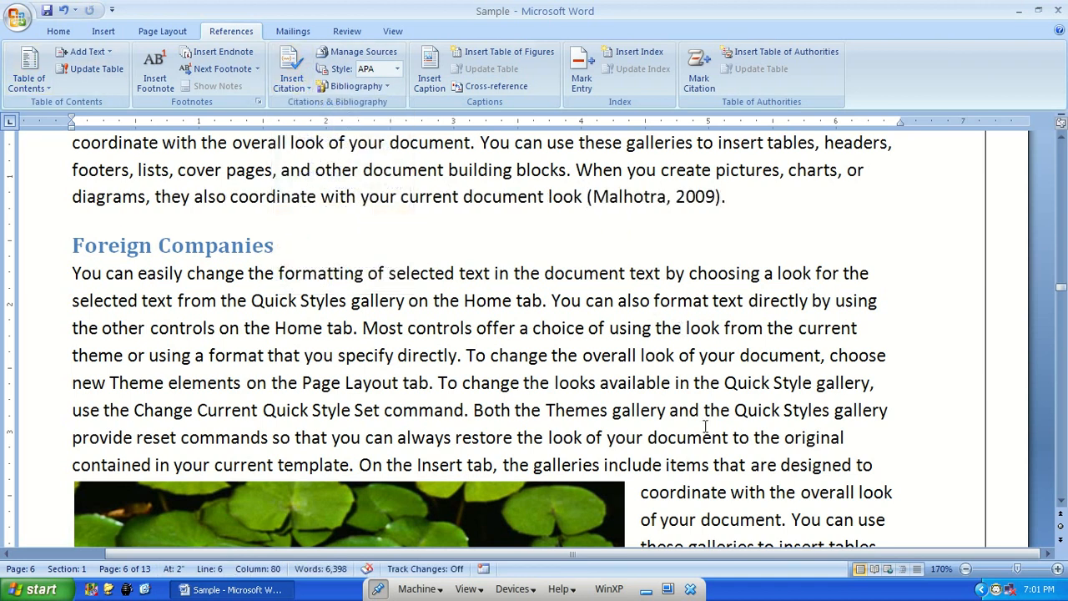
Step: Cite Malhotra (2009) again after 'template', then add a page break for a blank final page
{"action": "scroll", "coordinate": [704, 427], "scroll_direction": "down", "scroll_amount": 8}
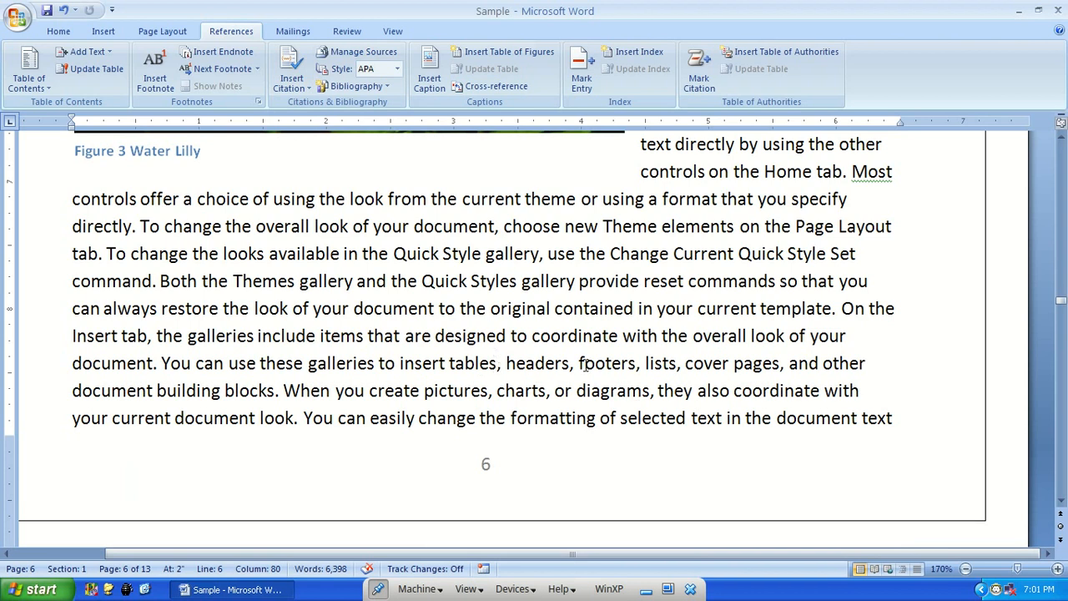
{"action": "left_click", "coordinate": [833, 308]}
{"action": "left_click", "coordinate": [291, 73]}
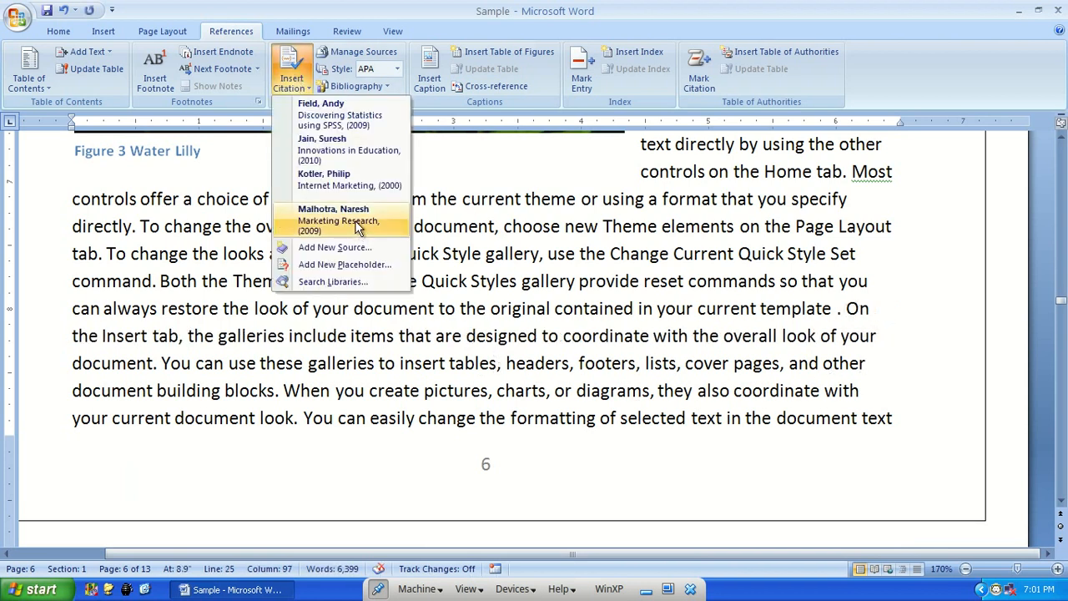
{"action": "left_click", "coordinate": [358, 229]}
{"action": "left_click", "coordinate": [291, 77]}
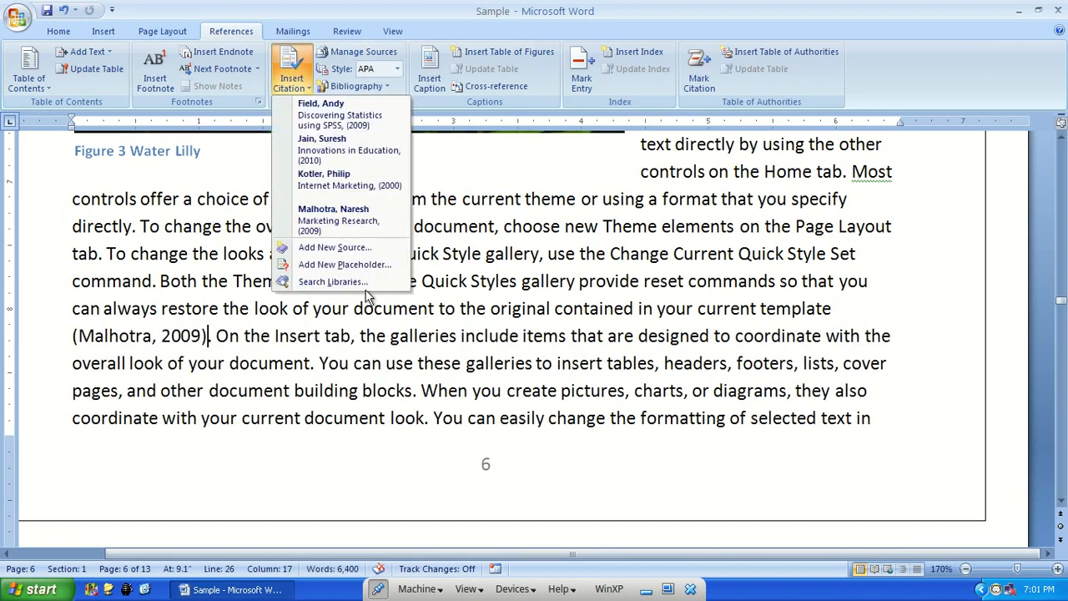
{"action": "left_click", "coordinate": [748, 317]}
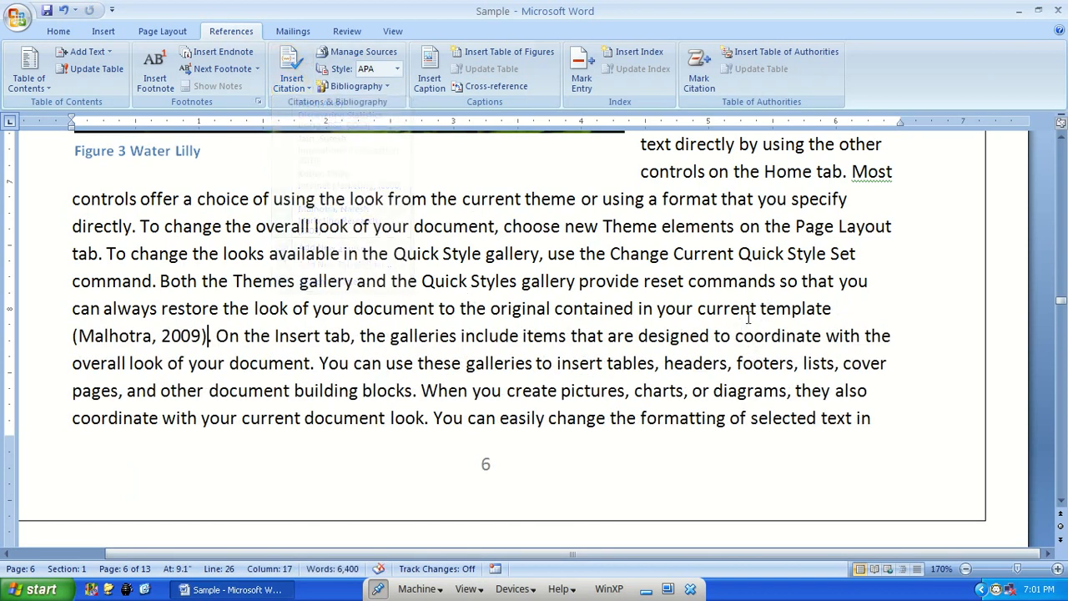
{"action": "key", "text": "ctrl+End"}
{"action": "key", "text": "ctrl+Return"}
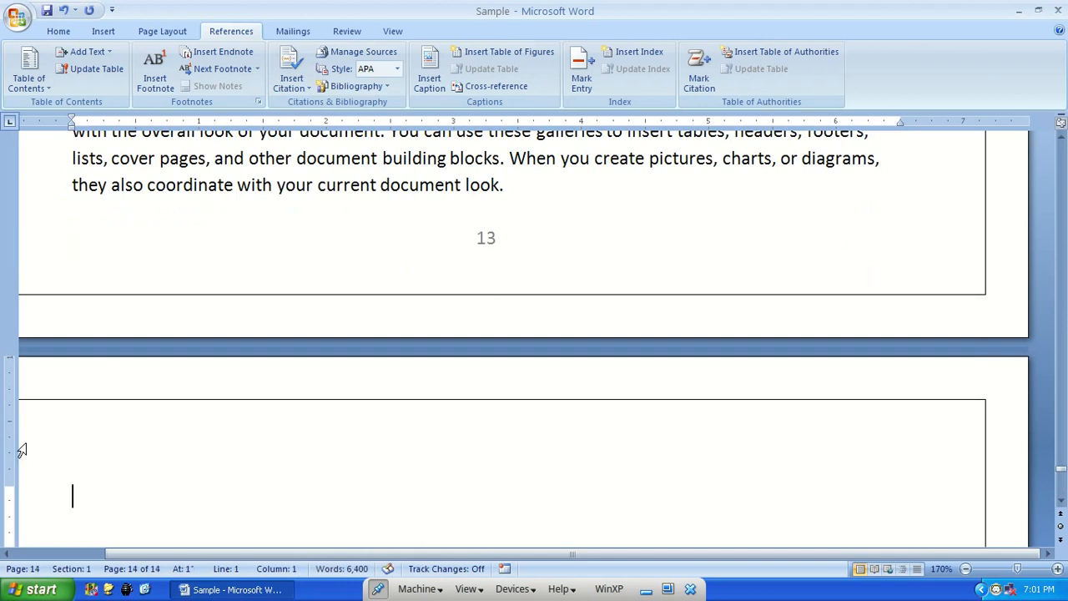
Step: Insert the built-in titled Bibliography on the last page and add an empty line below its heading
{"action": "scroll", "coordinate": [138, 400], "scroll_direction": "down", "scroll_amount": 3}
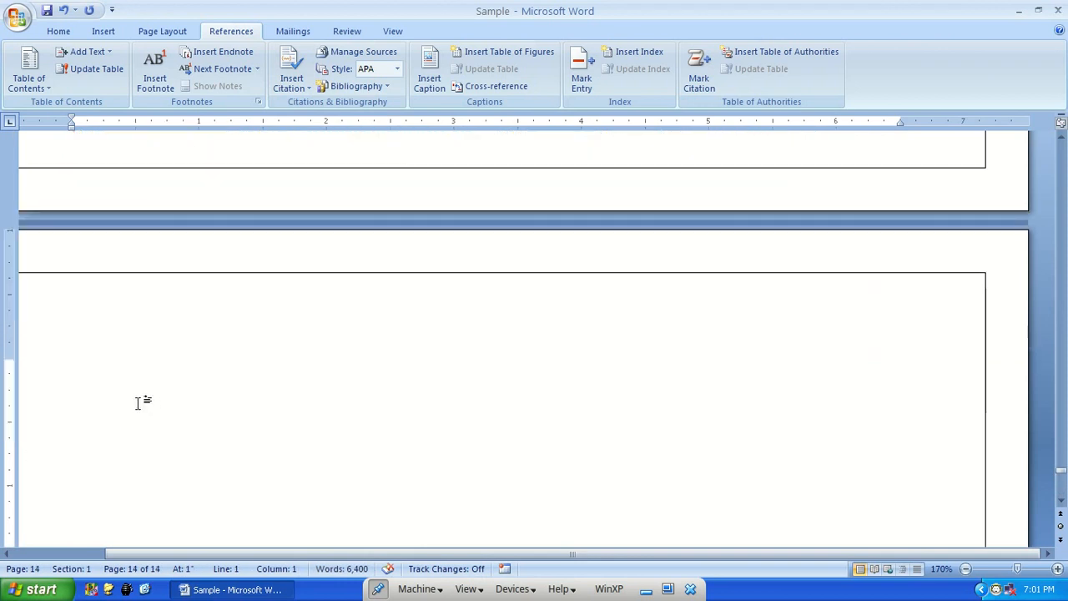
{"action": "left_click", "coordinate": [376, 87]}
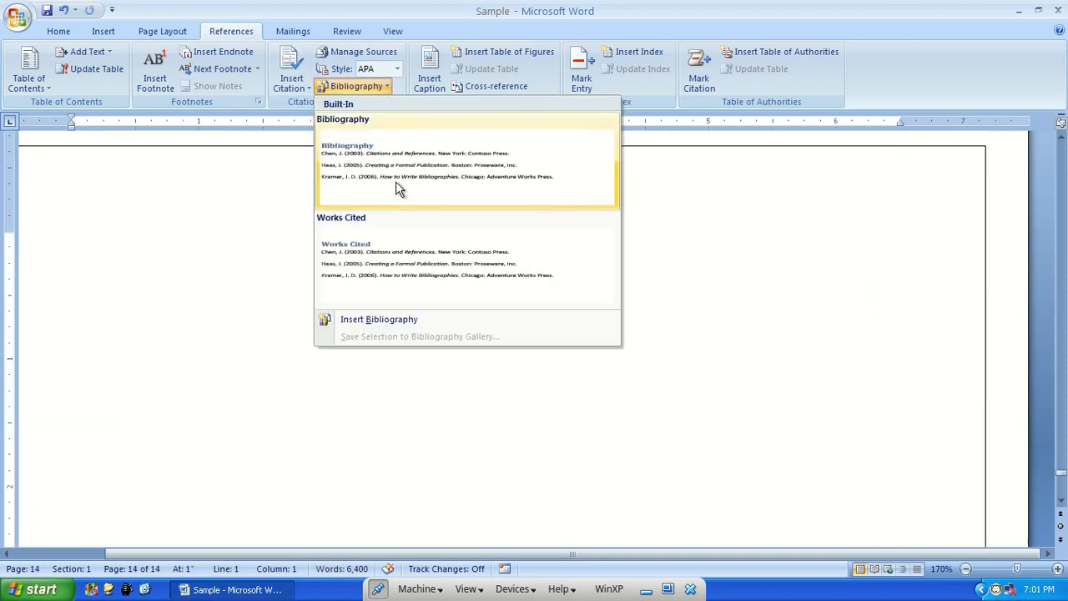
{"action": "left_click", "coordinate": [398, 180]}
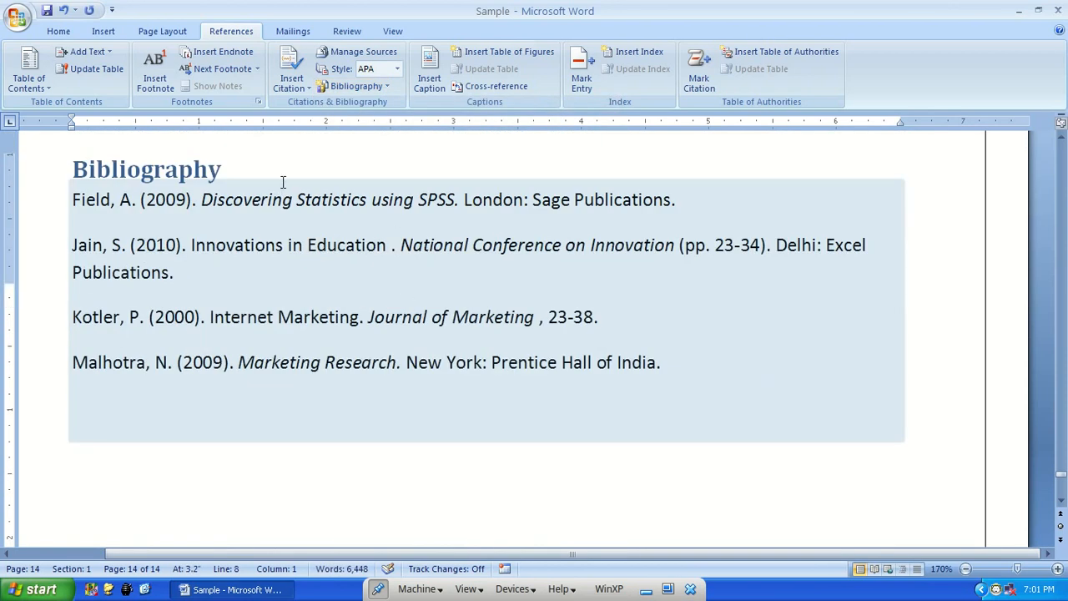
{"action": "left_click", "coordinate": [306, 161]}
{"action": "key", "text": "Return"}
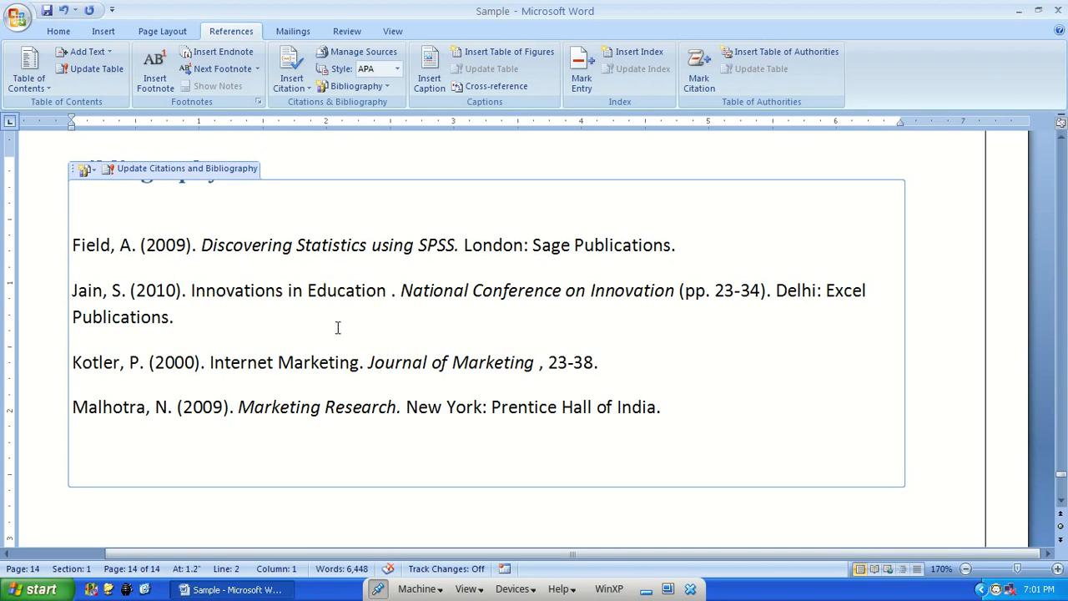
Step: Create a book source with the author's name, Research Methods, 2015, Kurukshetra, ABC, and insert its citation
{"action": "scroll", "coordinate": [336, 326], "scroll_direction": "up", "scroll_amount": 5}
{"action": "scroll", "coordinate": [333, 326], "scroll_direction": "down", "scroll_amount": 4}
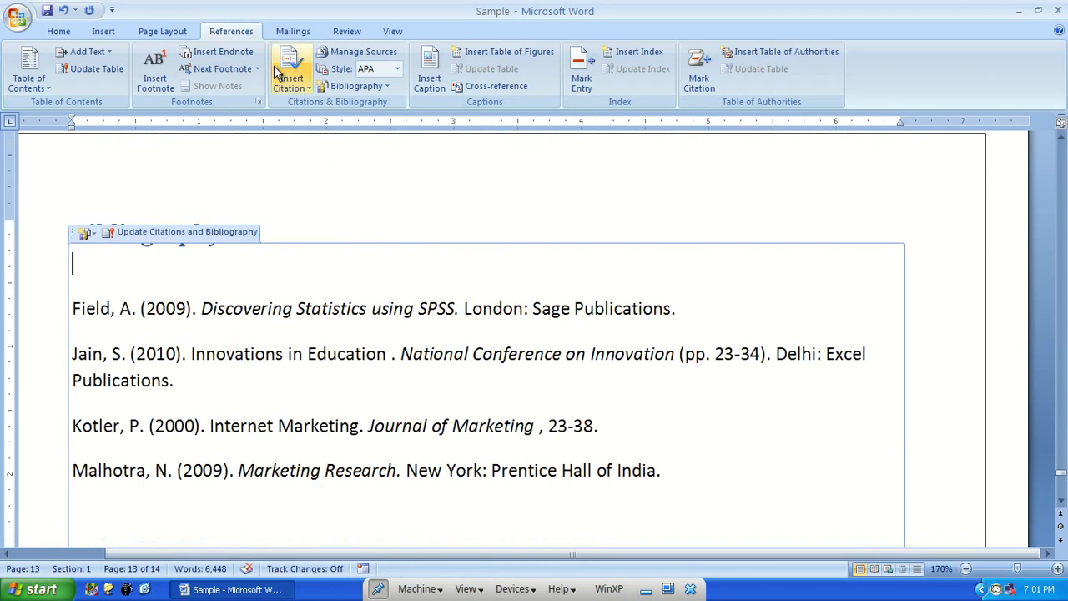
{"action": "left_click", "coordinate": [291, 75]}
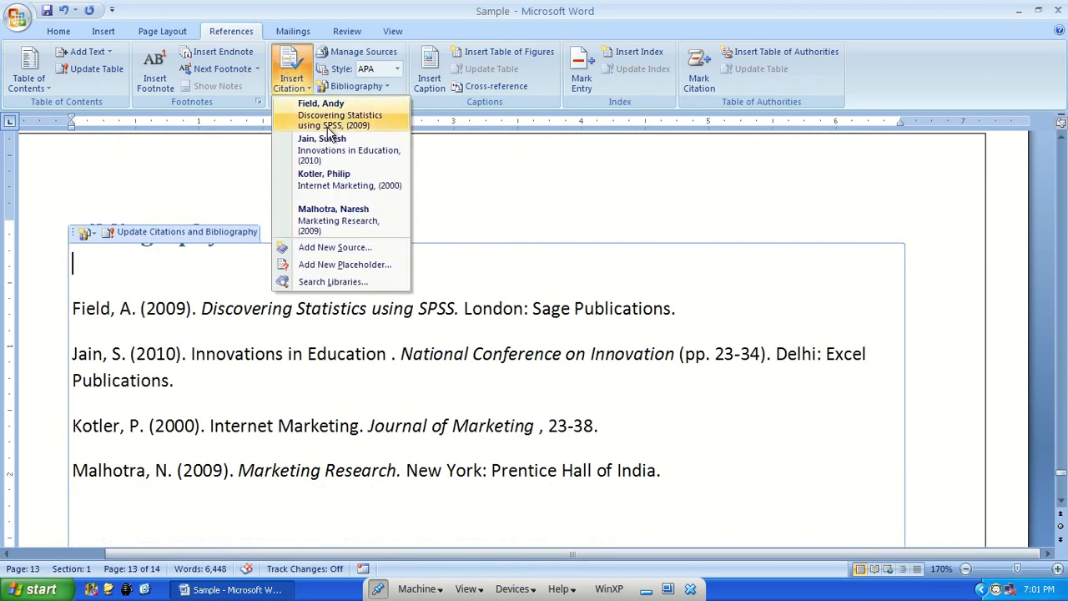
{"action": "left_click", "coordinate": [343, 249]}
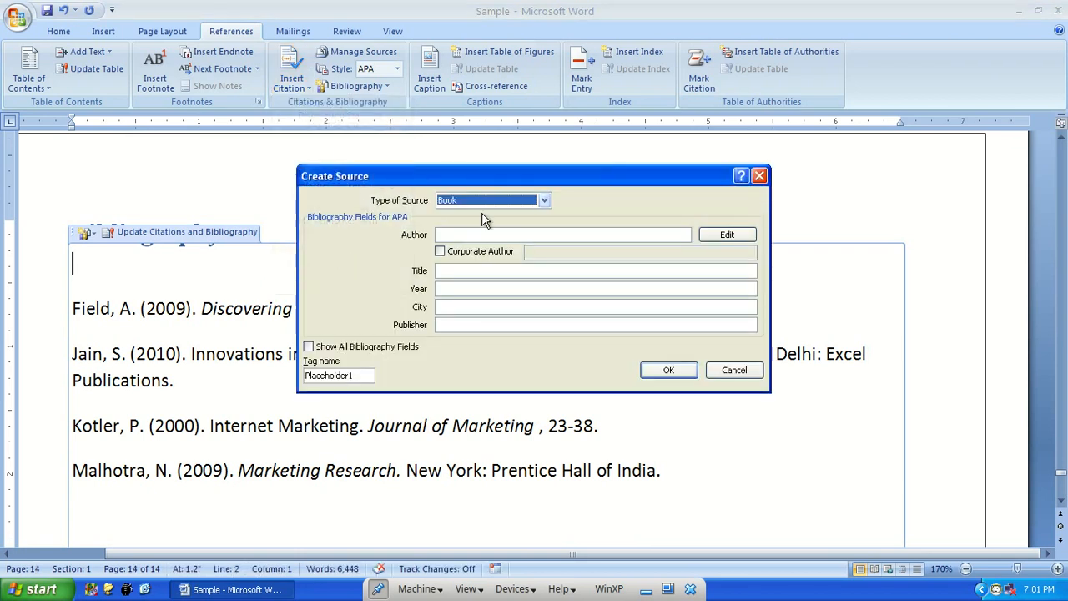
{"action": "left_click", "coordinate": [471, 234]}
{"action": "type", "text": "Neeraj Kaushik"}
{"action": "key", "text": "Tab"}
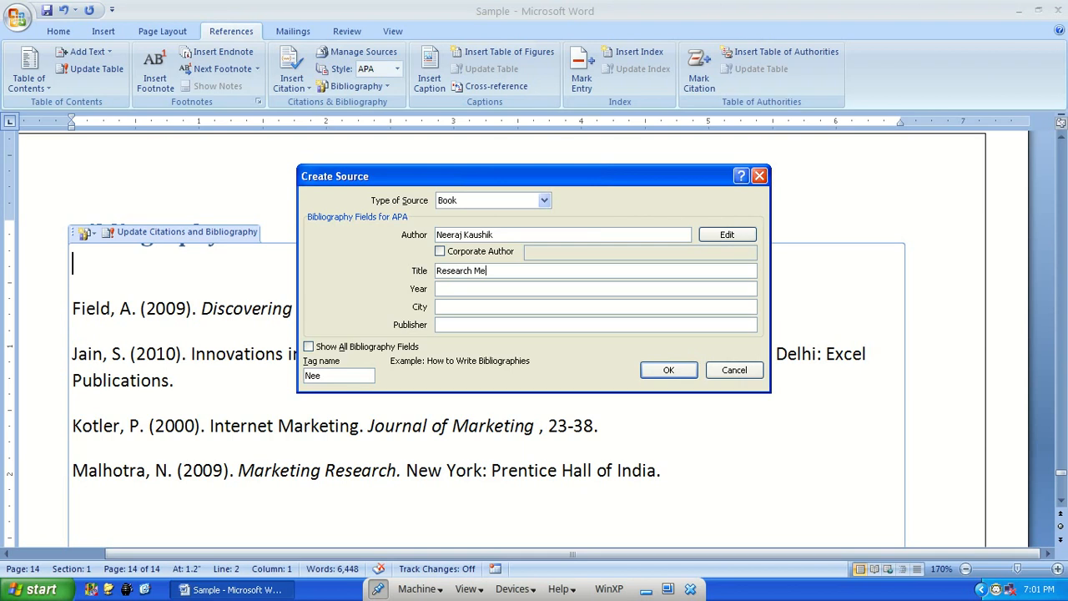
{"action": "key", "text": "Tab"}
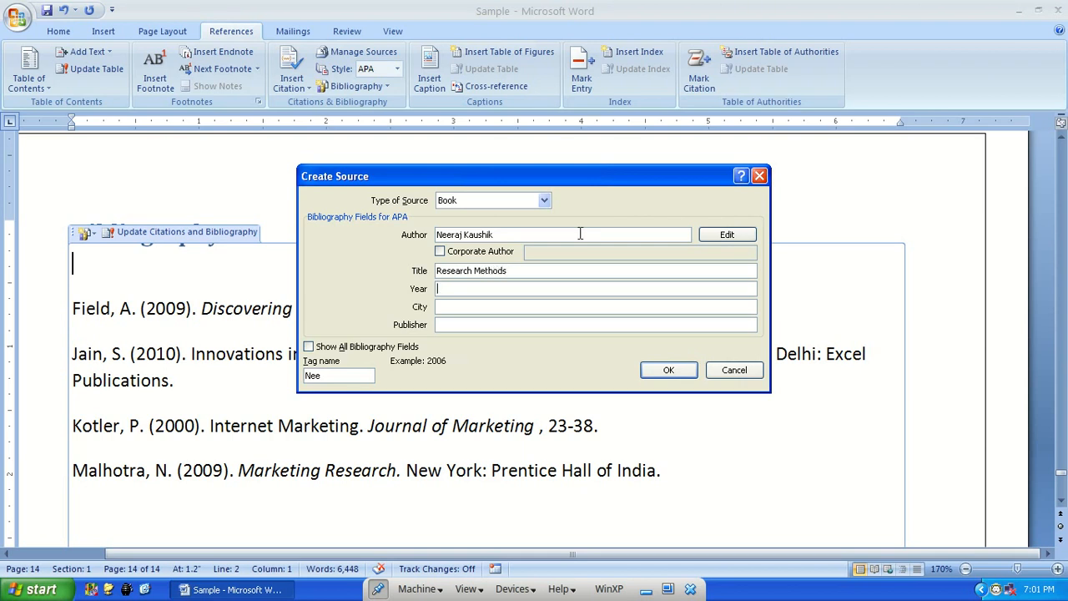
{"action": "type", "text": "2015"}
{"action": "key", "text": "Tab"}
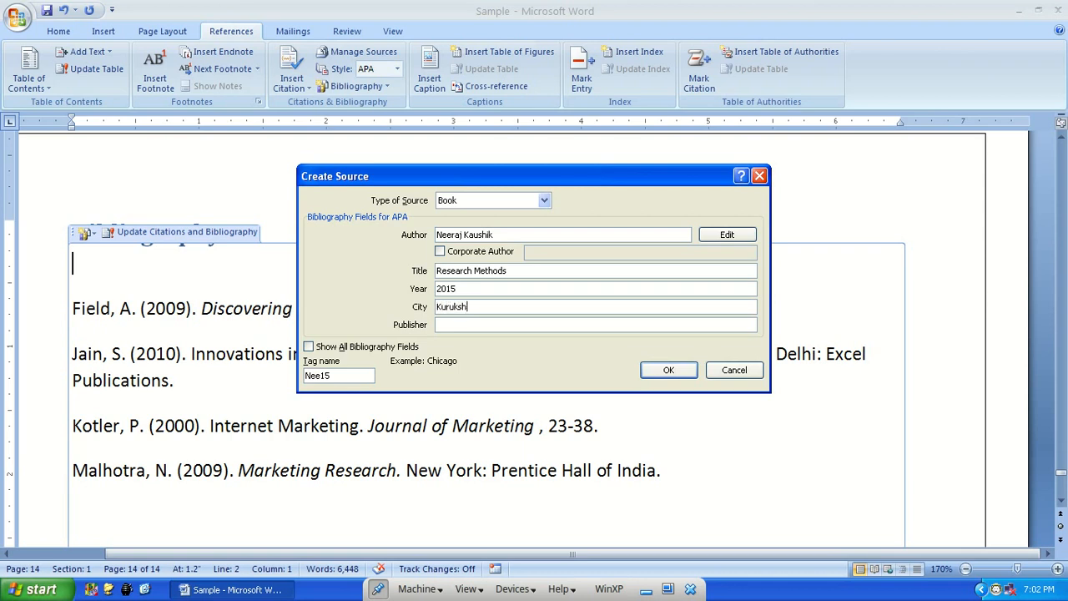
{"action": "key", "text": "Tab"}
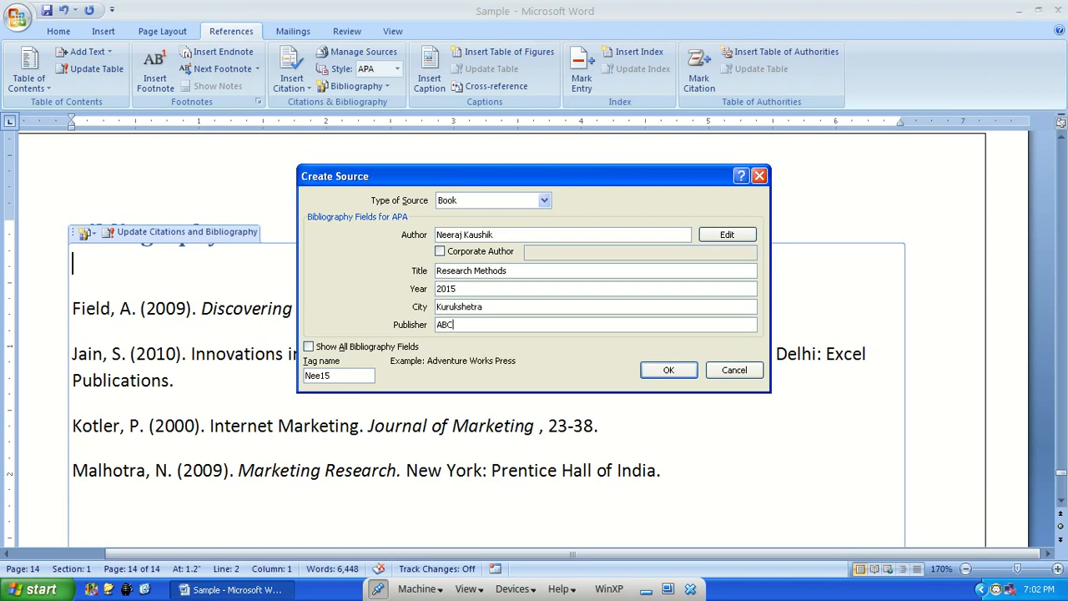
{"action": "left_click", "coordinate": [668, 370]}
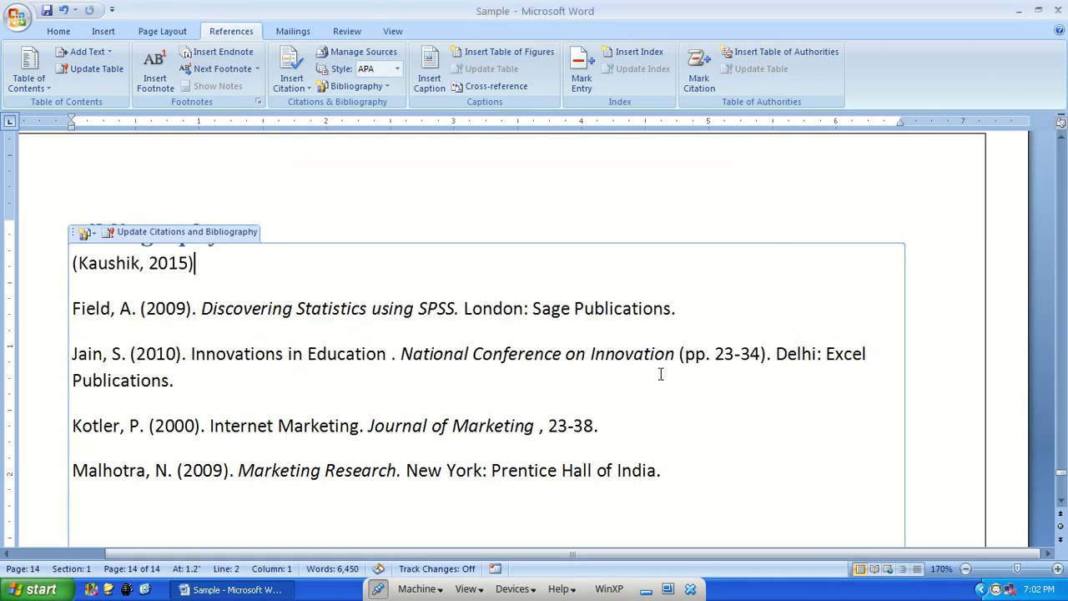
Step: Update the bibliography so it includes the 2015 Research Methods entry
{"action": "scroll", "coordinate": [290, 344], "scroll_direction": "up", "scroll_amount": 2}
{"action": "left_click", "coordinate": [209, 361]}
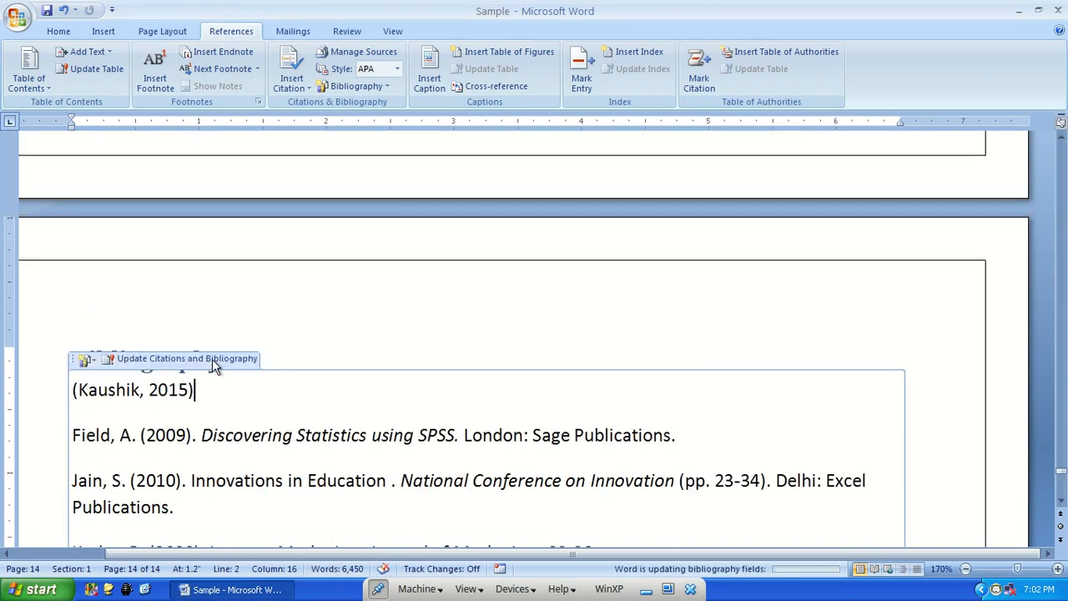
{"action": "scroll", "coordinate": [288, 375], "scroll_direction": "up", "scroll_amount": 3}
{"action": "scroll", "coordinate": [402, 365], "scroll_direction": "down", "scroll_amount": 5}
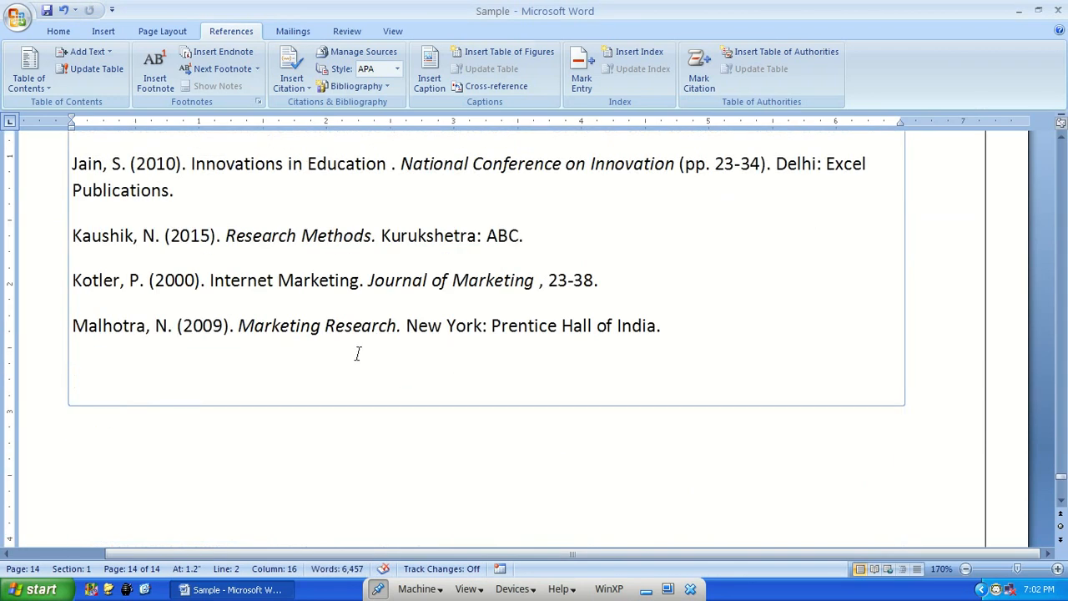
{"action": "scroll", "coordinate": [348, 351], "scroll_direction": "up", "scroll_amount": 2}
{"action": "scroll", "coordinate": [219, 370], "scroll_direction": "down", "scroll_amount": 1}
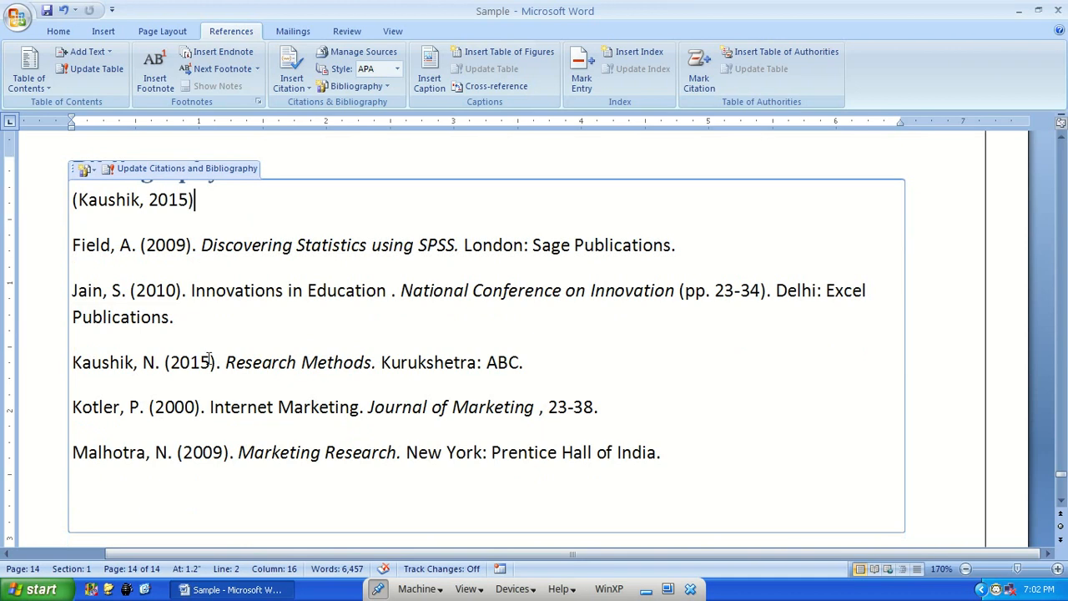
{"action": "left_click", "coordinate": [950, 287]}
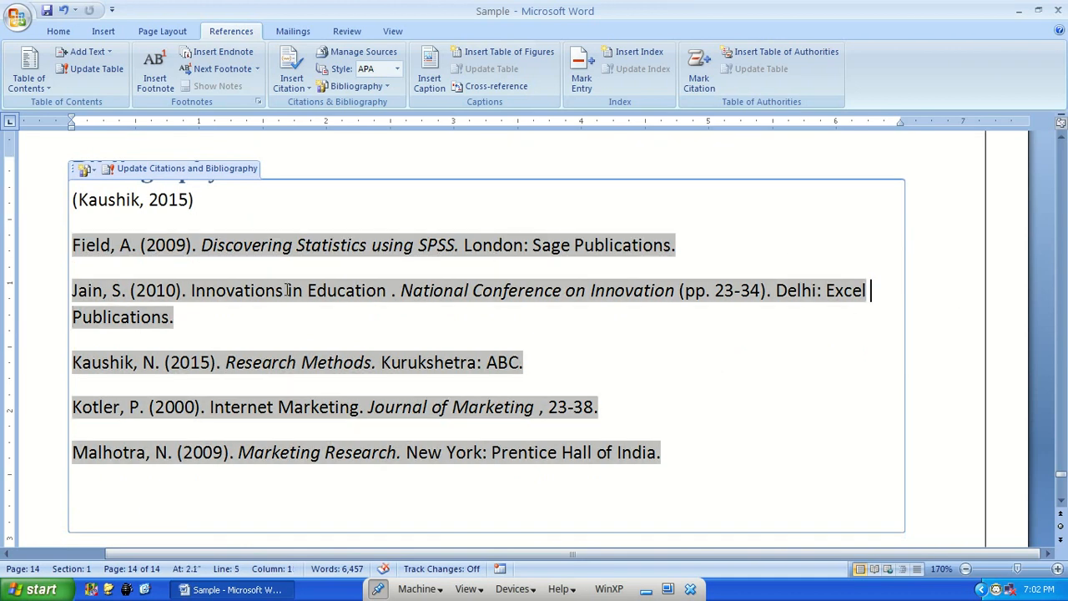
{"action": "left_click_drag", "start_coordinate": [309, 363], "coordinate": [318, 363]}
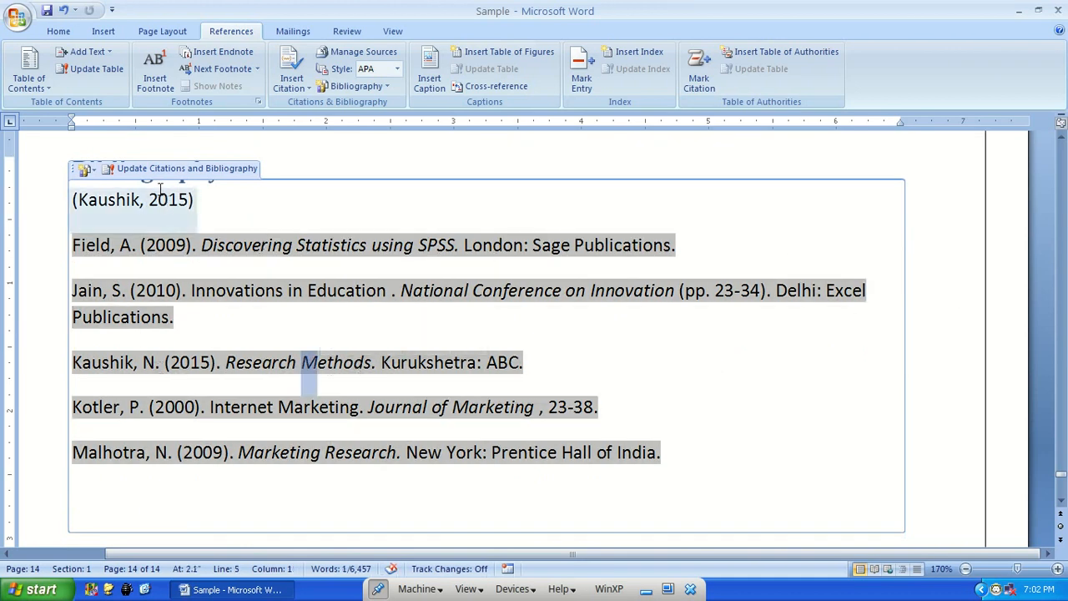
{"action": "left_click", "coordinate": [186, 168]}
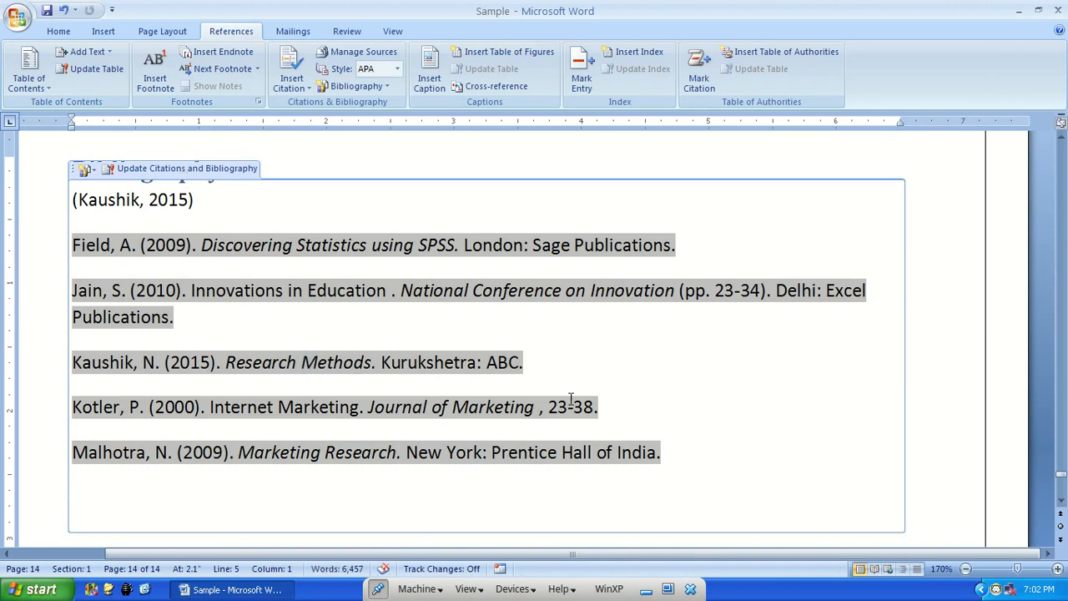
Step: Delete the stray citation line above the bibliography entries
{"action": "left_click_drag", "start_coordinate": [214, 207], "coordinate": [125, 203]}
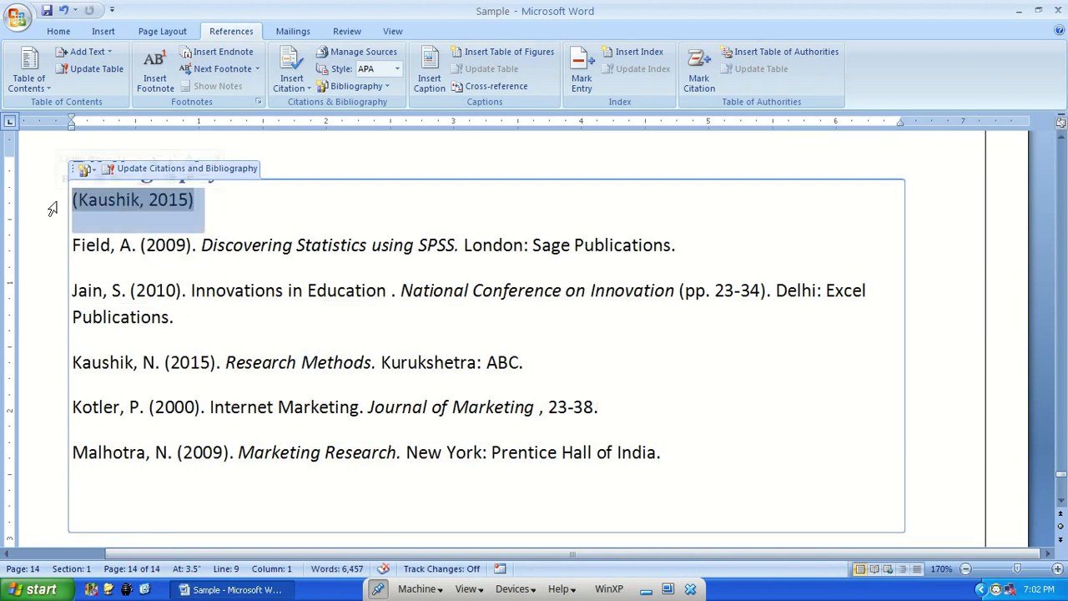
{"action": "key", "text": "Delete"}
{"action": "scroll", "coordinate": [650, 444], "scroll_direction": "up", "scroll_amount": 3}
{"action": "scroll", "coordinate": [650, 443], "scroll_direction": "up", "scroll_amount": 5}
Step: Cite the 2015 Research Methods source right after 'Home tab' in the page 13 text
{"action": "double_click", "coordinate": [442, 323]}
{"action": "left_click", "coordinate": [876, 334]}
{"action": "key", "text": "ctrl+Left"}
{"action": "key", "text": "ctrl+Left"}
{"action": "key", "text": "ctrl+Left"}
{"action": "key", "text": "ctrl+Left"}
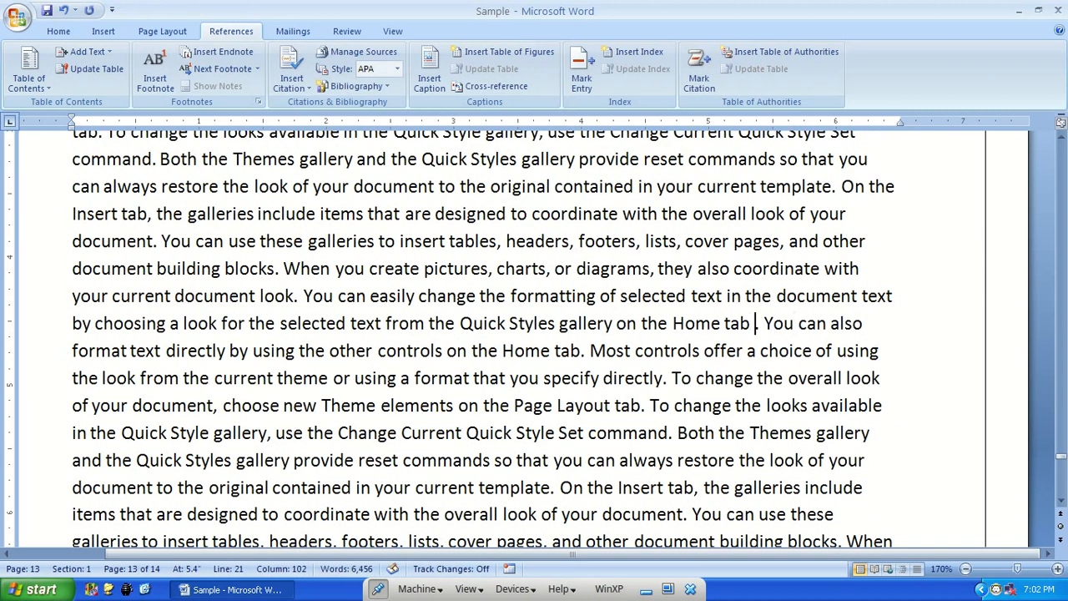
{"action": "left_click", "coordinate": [294, 76]}
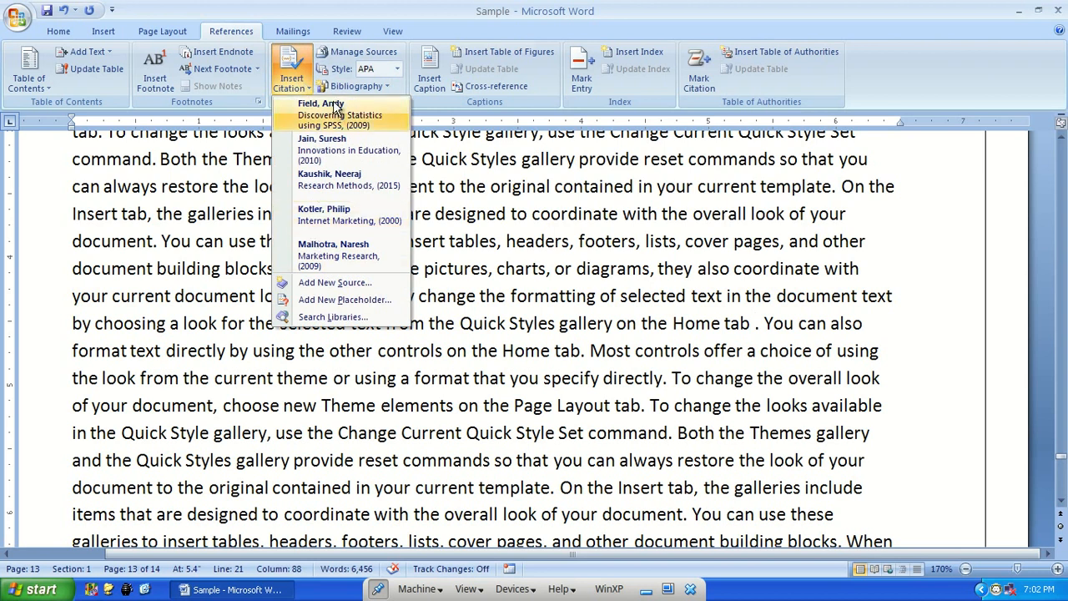
{"action": "left_click", "coordinate": [338, 180]}
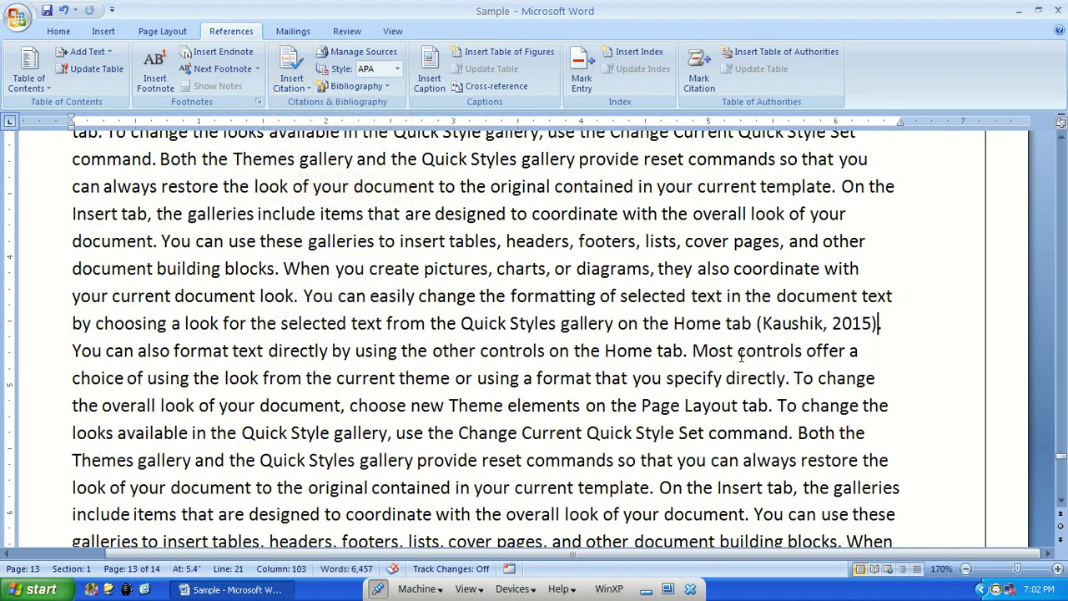
Step: Jump to the end of the document and minimize the Windows XP virtual machine
{"action": "key", "text": "ctrl+End"}
{"action": "scroll", "coordinate": [526, 484], "scroll_direction": "up", "scroll_amount": 6}
{"action": "scroll", "coordinate": [385, 423], "scroll_direction": "down", "scroll_amount": 3}
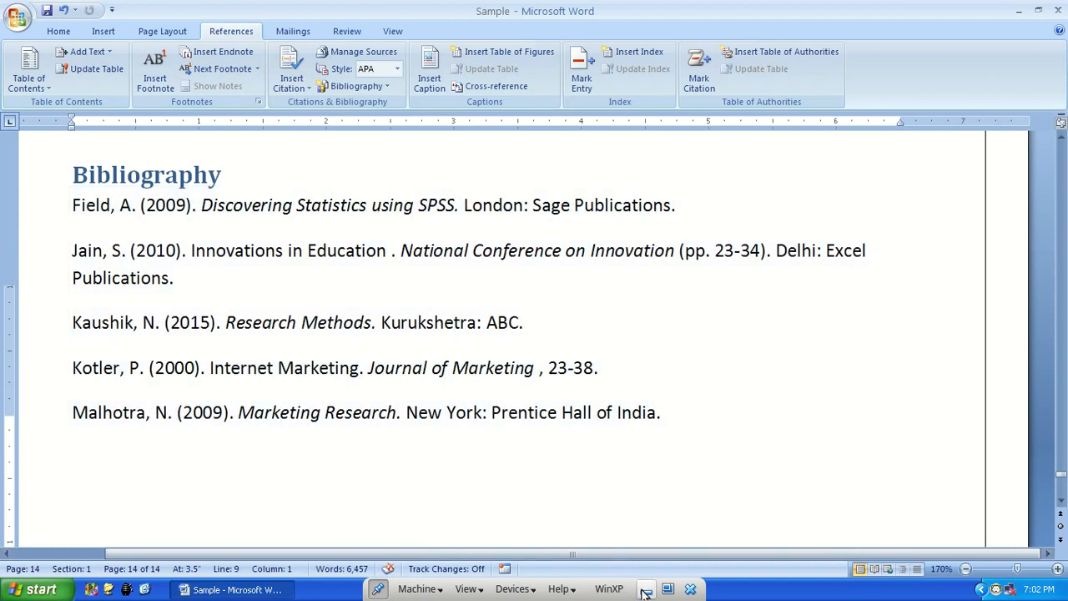
{"action": "left_click", "coordinate": [646, 588]}
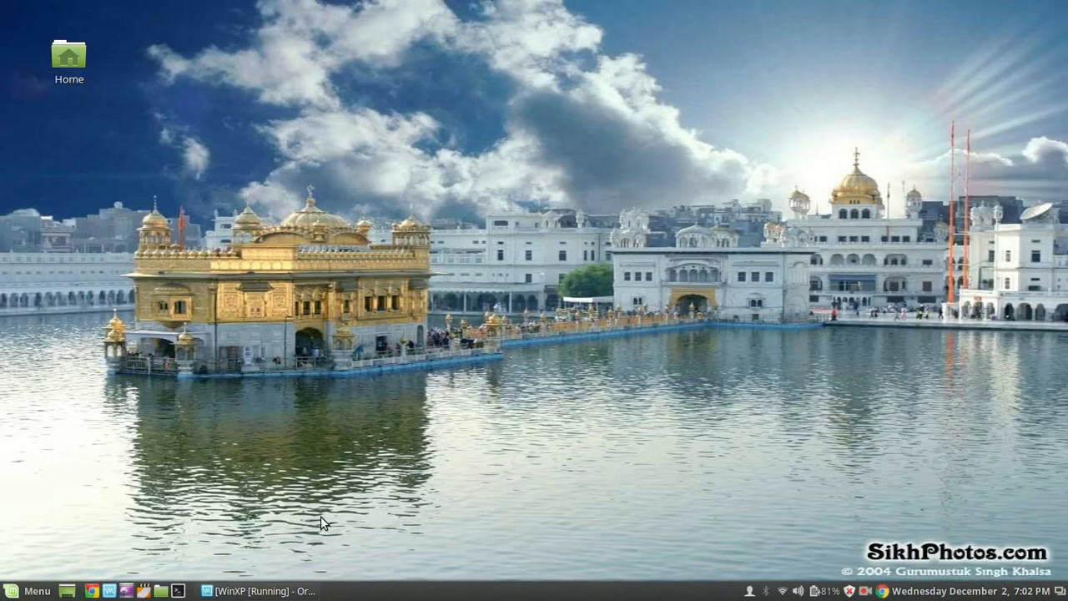
Step: Leave the Word virtual machine and bring the Chrome window showing Gmail to the front
{"action": "left_click", "coordinate": [94, 592]}
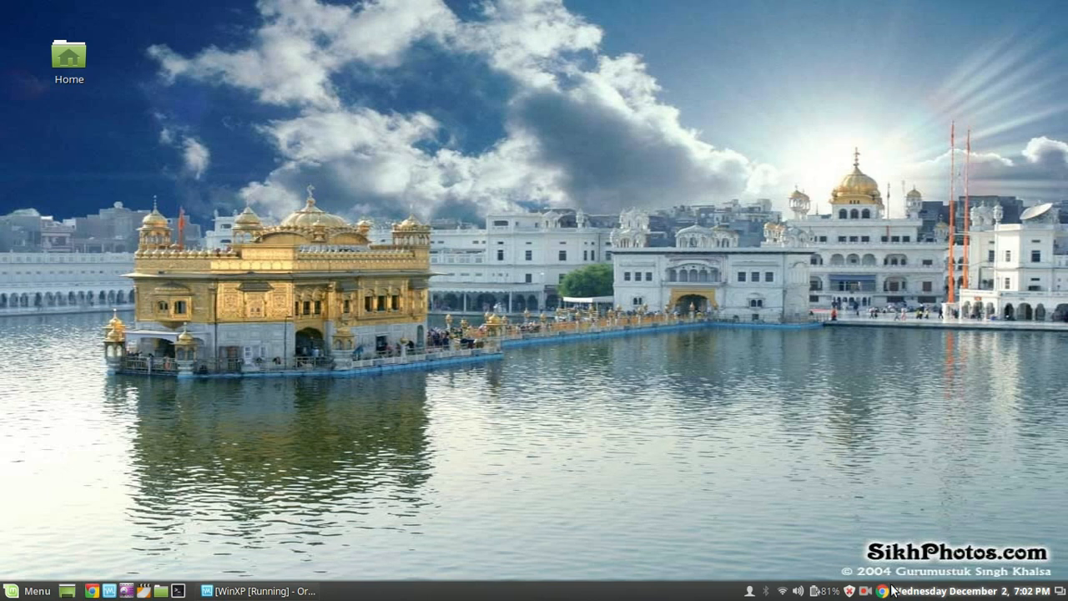
{"action": "left_click", "coordinate": [1060, 591]}
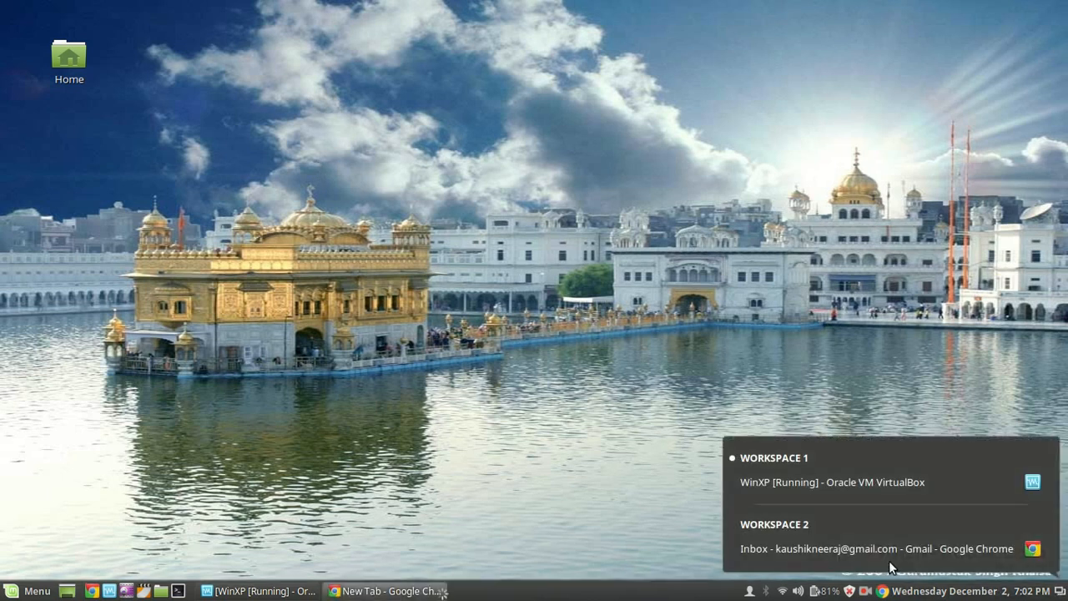
{"action": "left_click", "coordinate": [879, 549]}
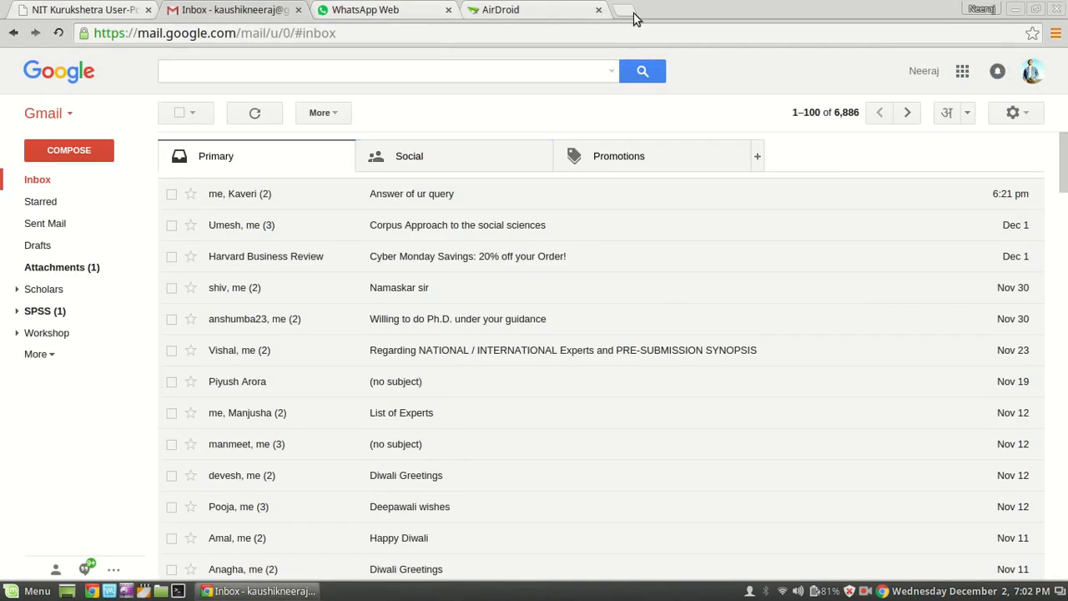
Step: Open scholar.google.com in a new tab and start typing the author's name into its search box
{"action": "left_click", "coordinate": [624, 11]}
{"action": "type", "text": "scholar,"}
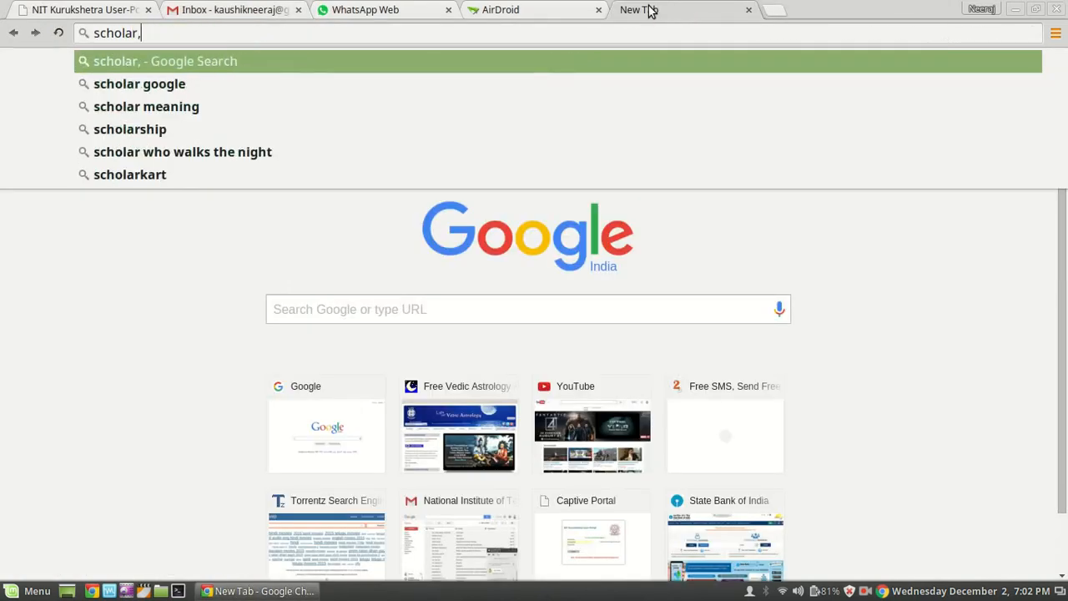
{"action": "key", "text": "BackSpace"}
{"action": "type", "text": ".google."}
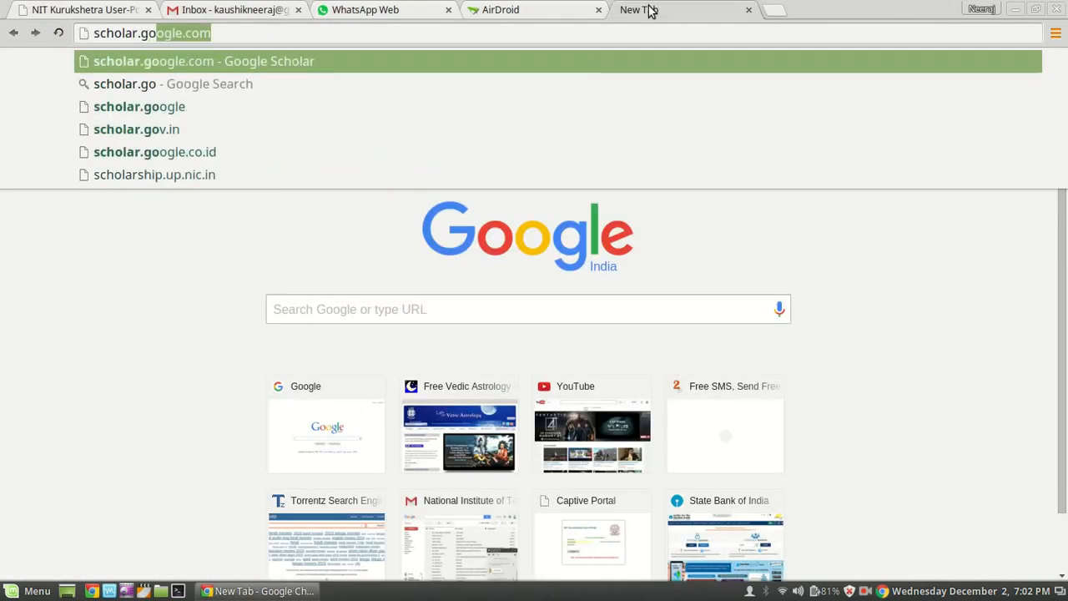
{"action": "type", "text": "com"}
{"action": "key", "text": "Return"}
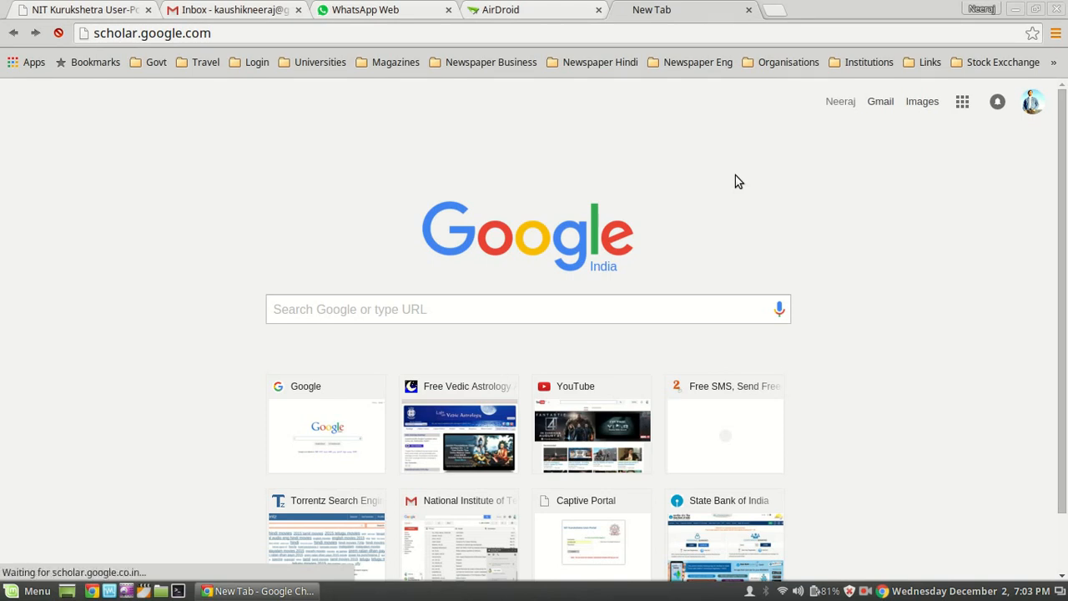
{"action": "type", "text": "na"}
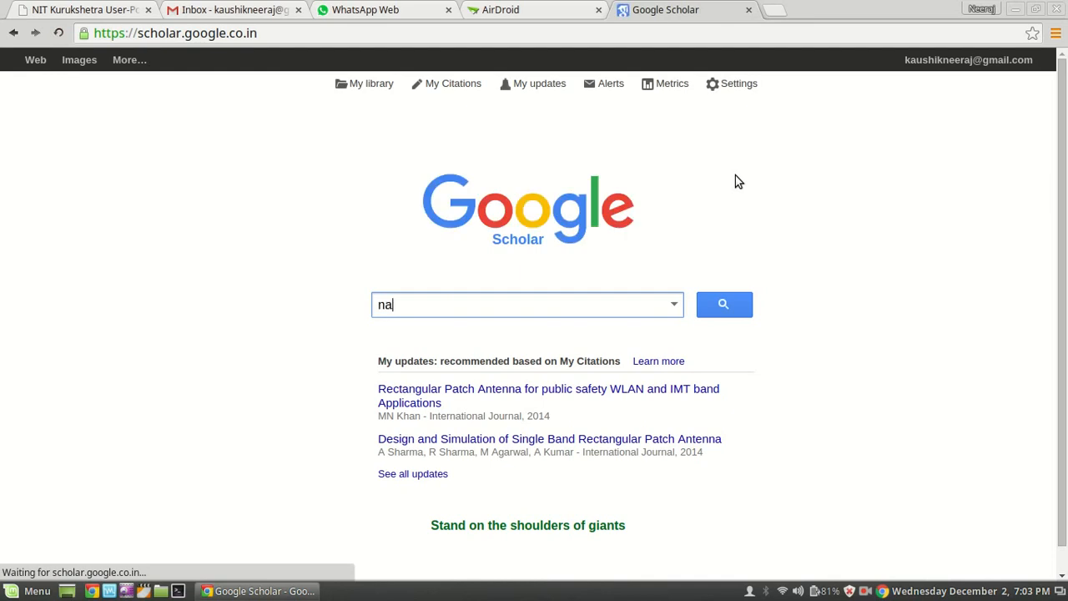
{"action": "type", "text": "resh malhotra"}
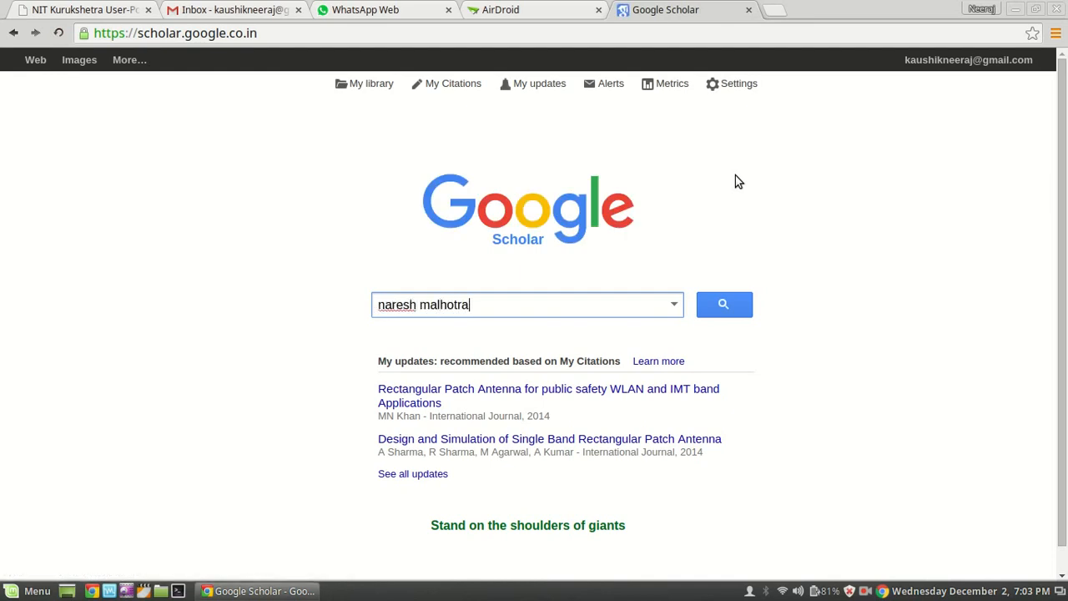
Step: Search Scholar for the author, copy the first book's APA citation, and close the Cite box
{"action": "key", "text": "Return"}
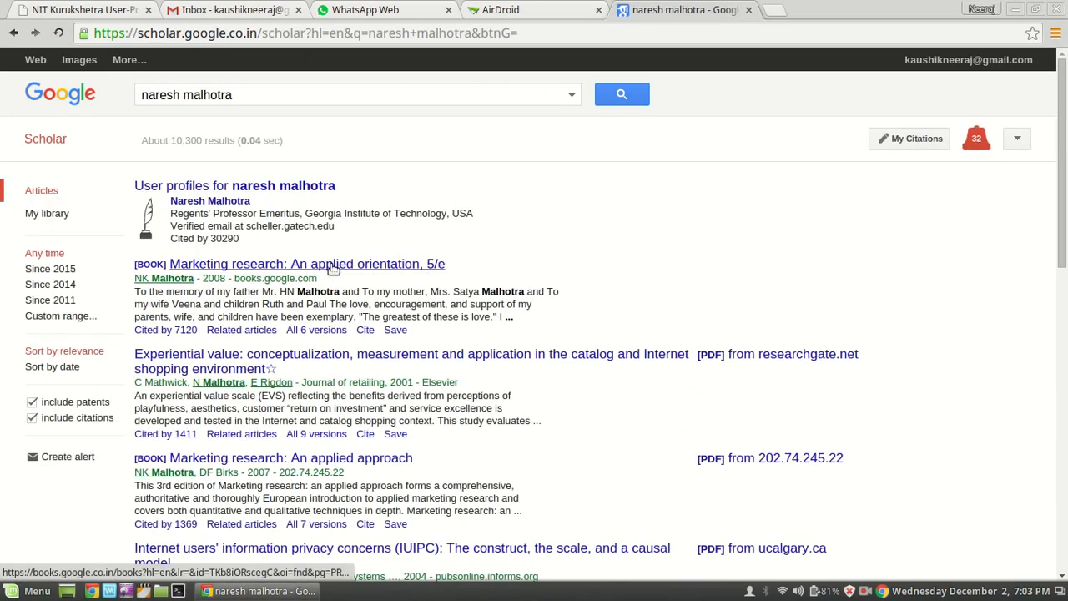
{"action": "left_click", "coordinate": [367, 330]}
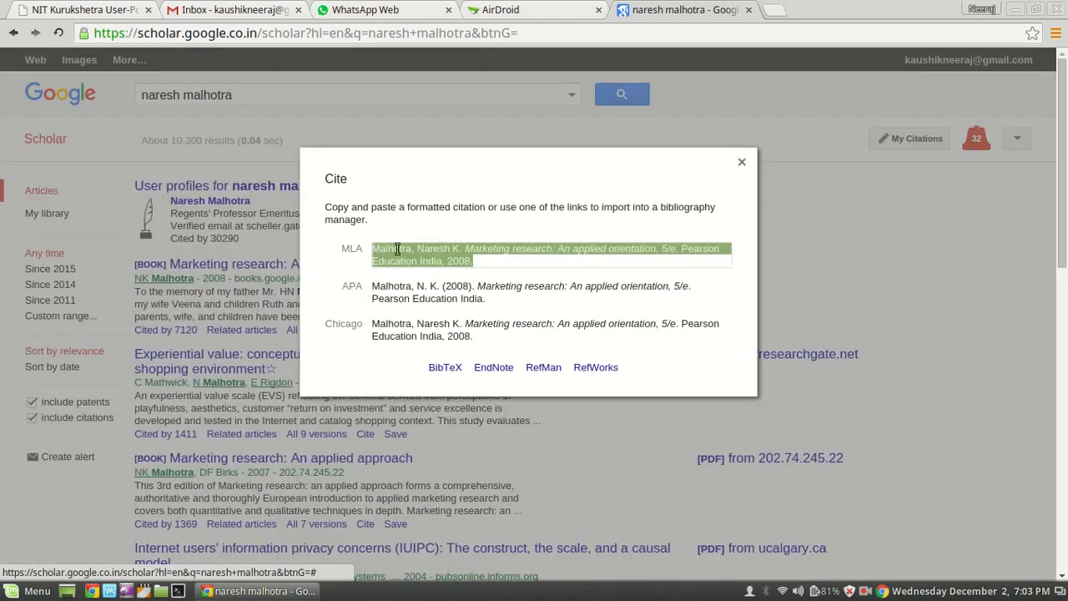
{"action": "left_click", "coordinate": [417, 296]}
{"action": "right_click", "coordinate": [440, 292]}
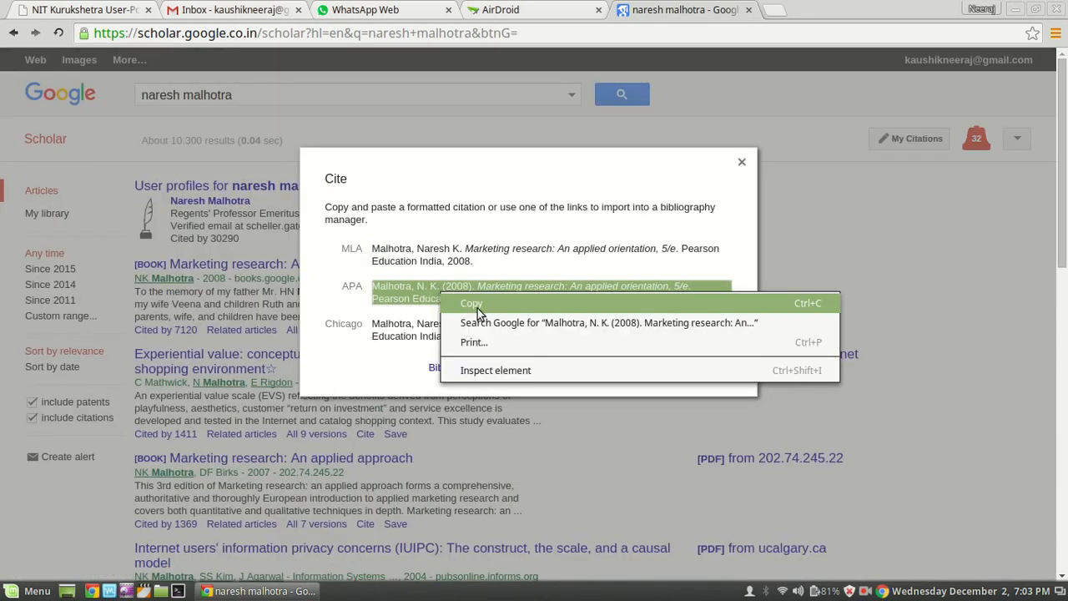
{"action": "left_click", "coordinate": [486, 306]}
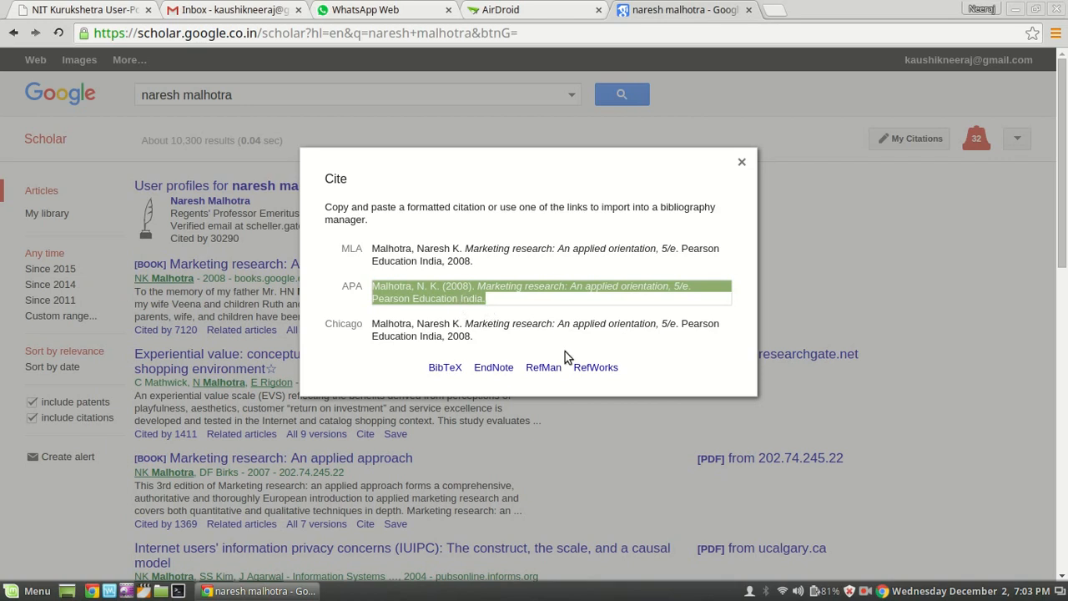
{"action": "left_click", "coordinate": [742, 162]}
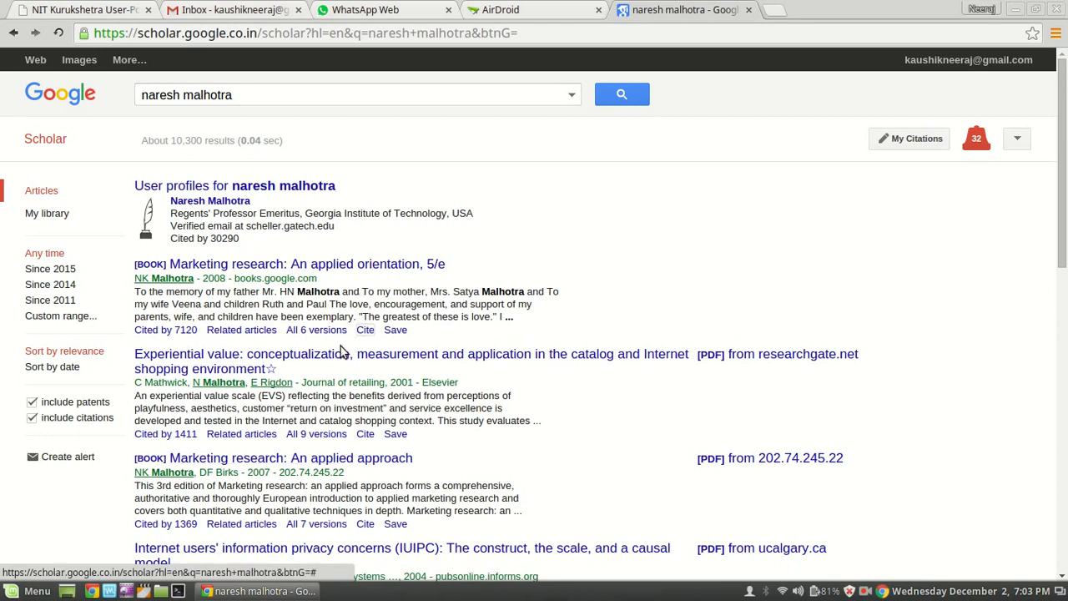
{"action": "left_click", "coordinate": [368, 330]}
{"action": "left_click", "coordinate": [1059, 592]}
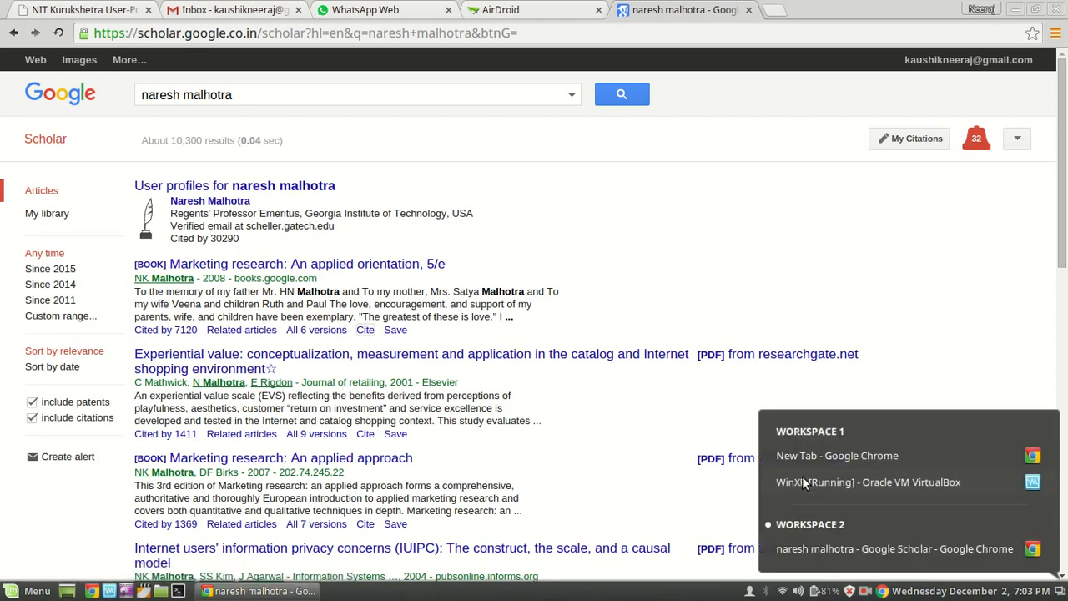
{"action": "left_click", "coordinate": [568, 35]}
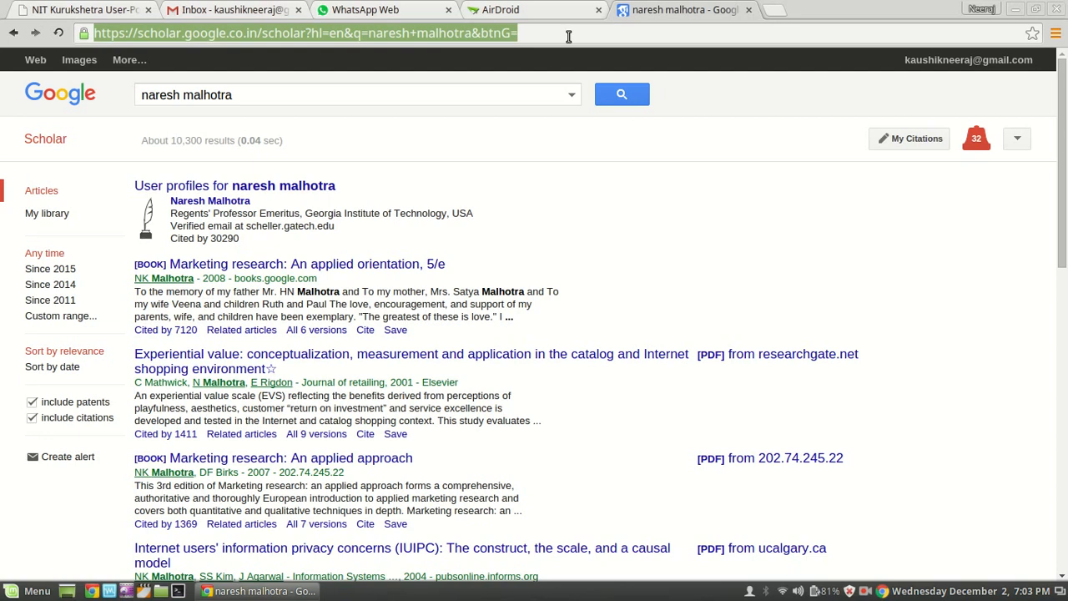
{"action": "type", "text": "bibme."}
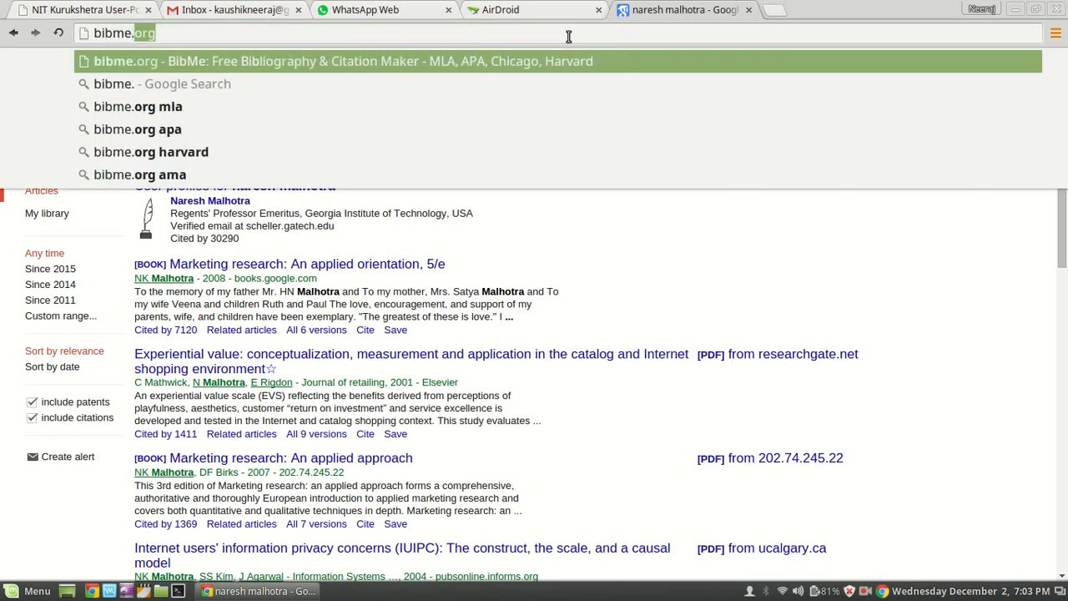
{"action": "type", "text": "org"}
Step: Load bibme.org, choose the APA citation style, and open a fresh blank tab
{"action": "key", "text": "Return"}
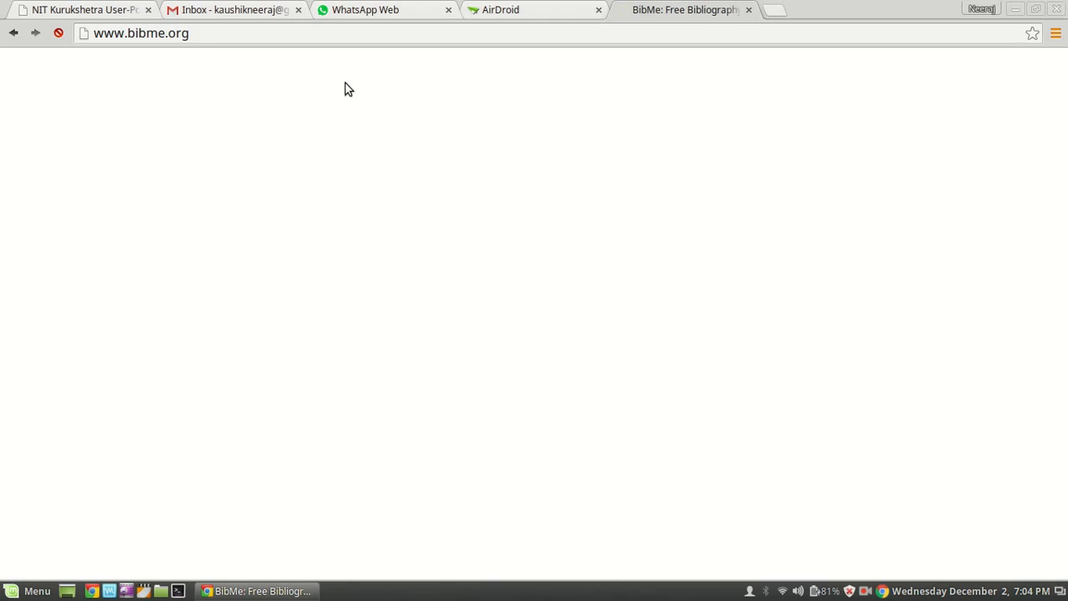
{"action": "left_click", "coordinate": [370, 34]}
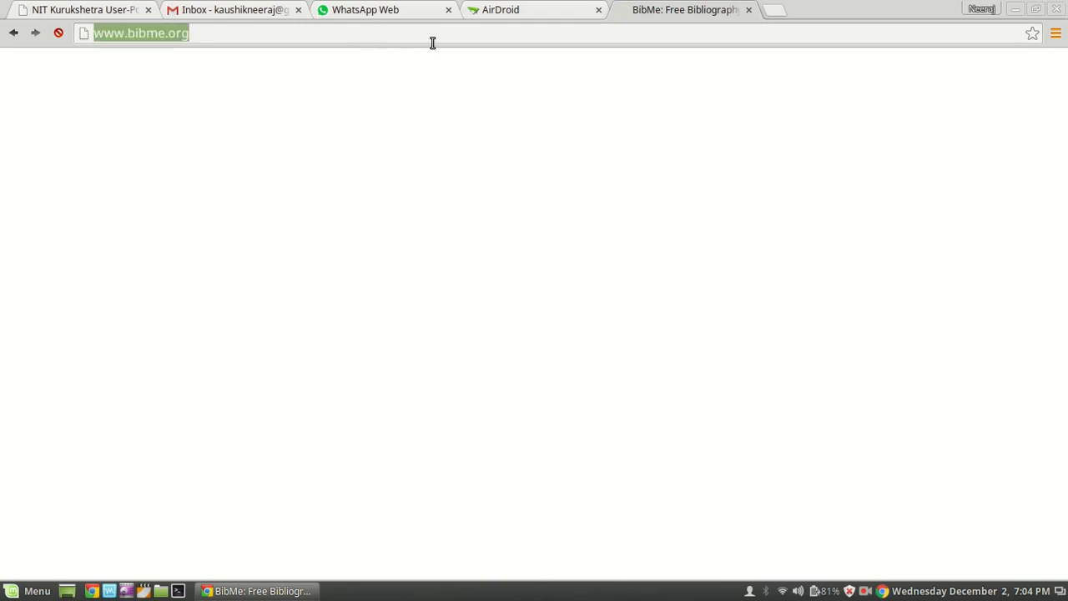
{"action": "left_click", "coordinate": [432, 42]}
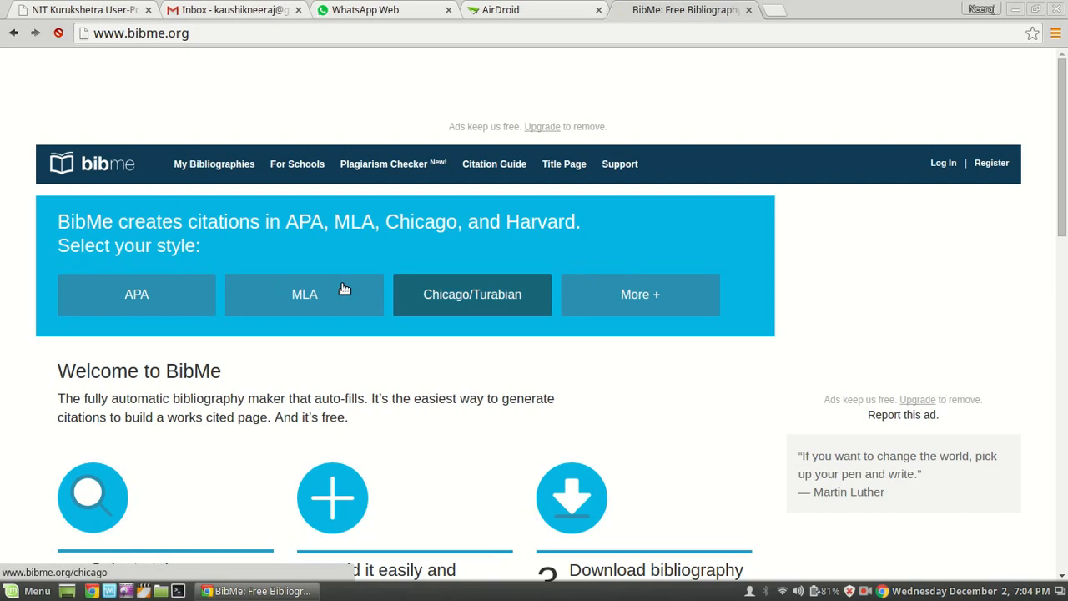
{"action": "left_click", "coordinate": [150, 298]}
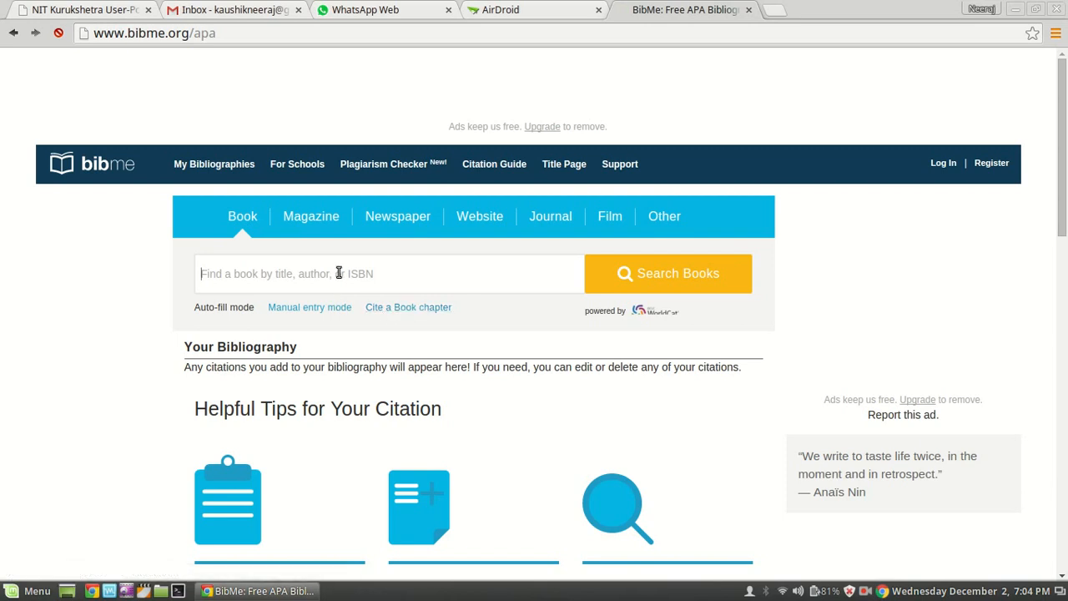
{"action": "left_click", "coordinate": [775, 12]}
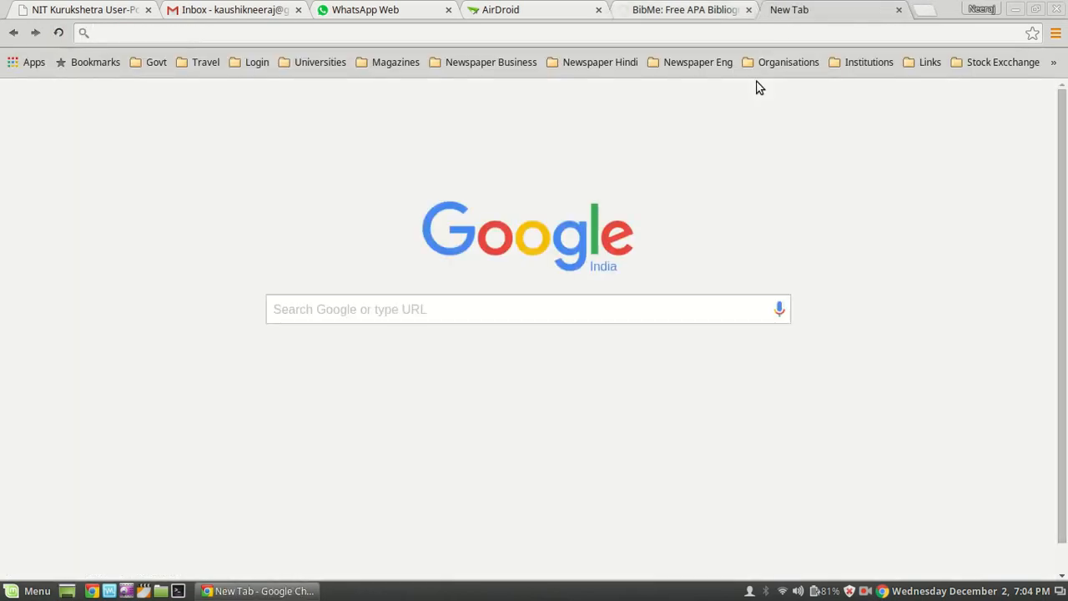
Step: Load Google Books in the new tab alongside the BibMe APA page
{"action": "type", "text": "books.google.com"}
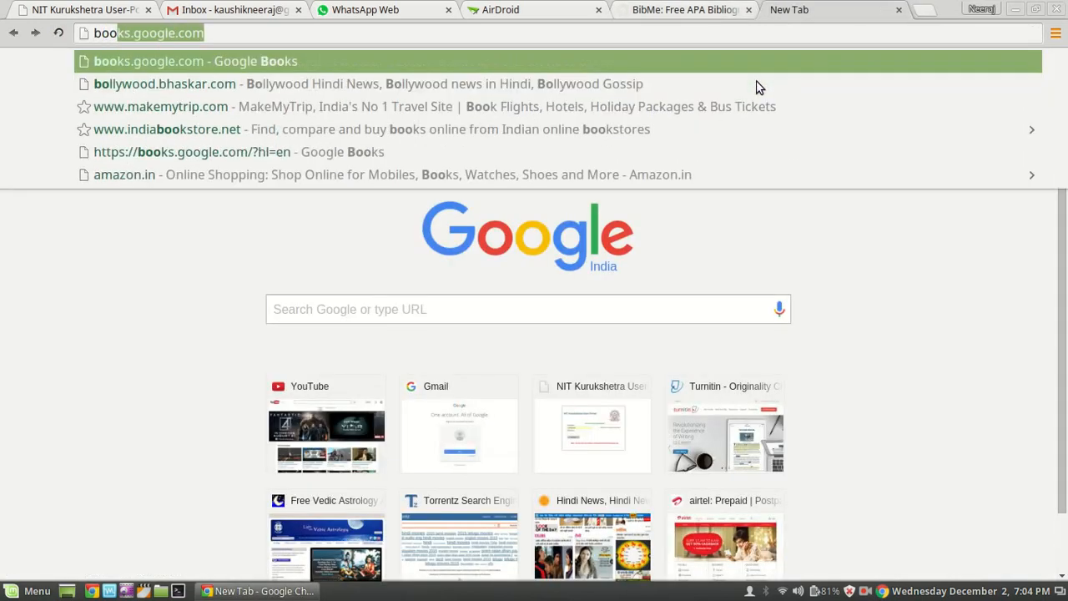
{"action": "key", "text": "Return"}
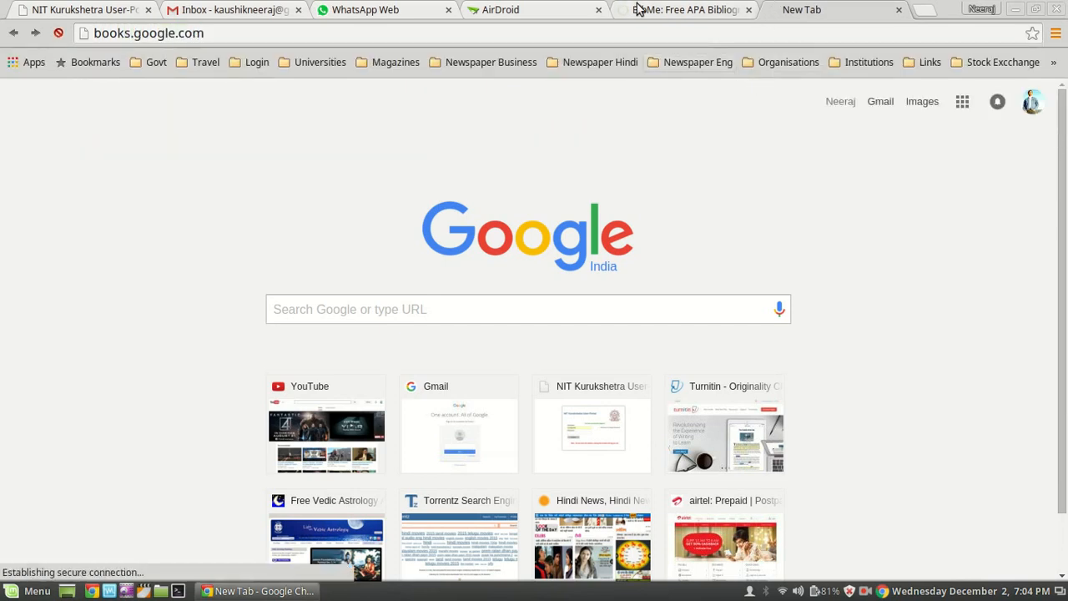
{"action": "left_click", "coordinate": [655, 10]}
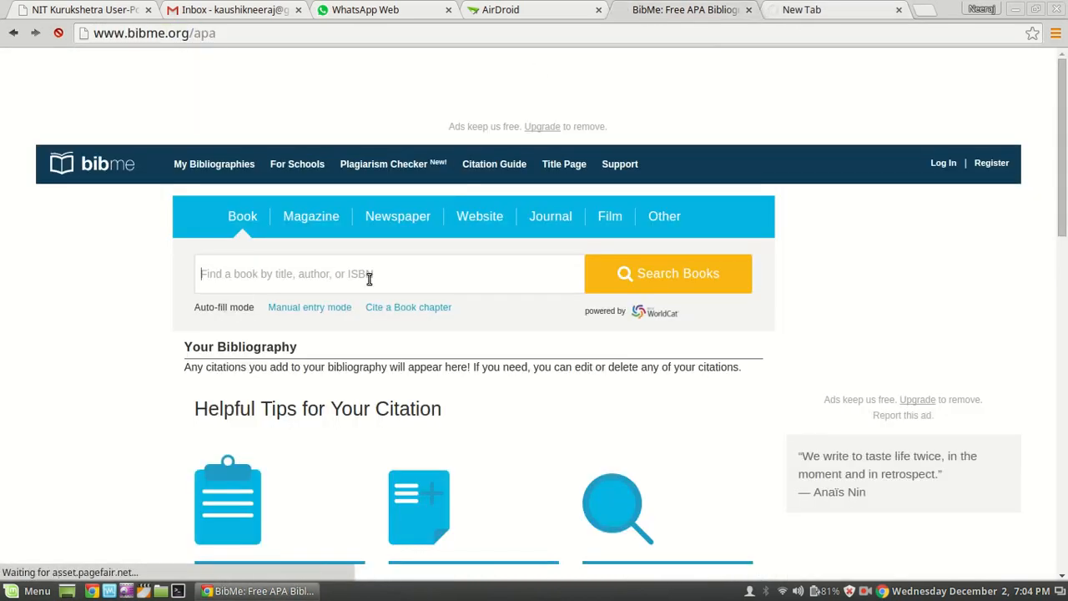
{"action": "left_click", "coordinate": [332, 276]}
{"action": "left_click", "coordinate": [834, 14]}
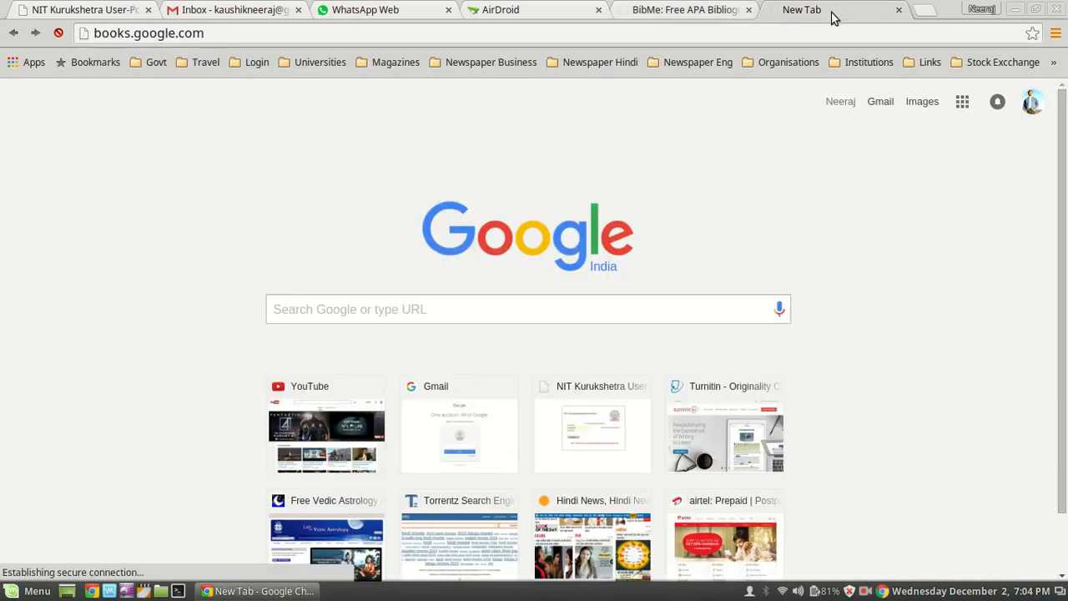
{"action": "left_click", "coordinate": [689, 13]}
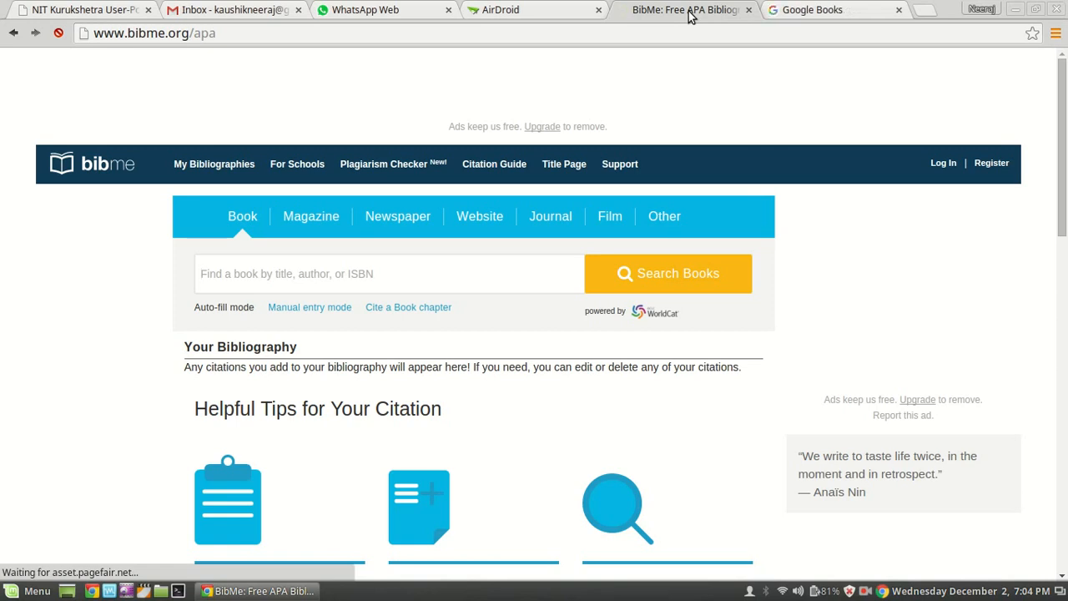
{"action": "left_click", "coordinate": [819, 13]}
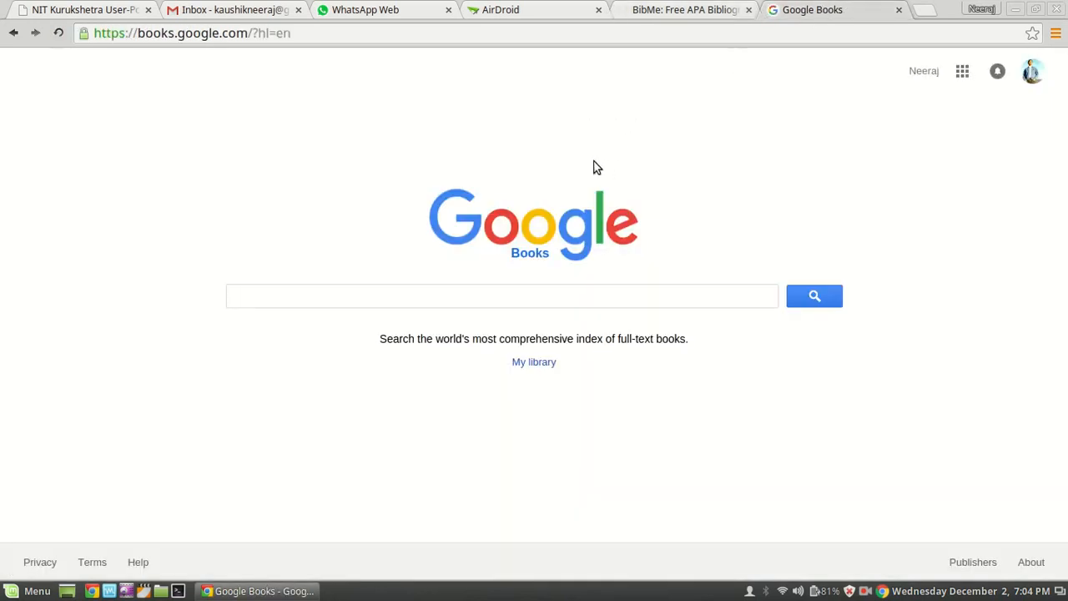
{"action": "type", "text": "na"}
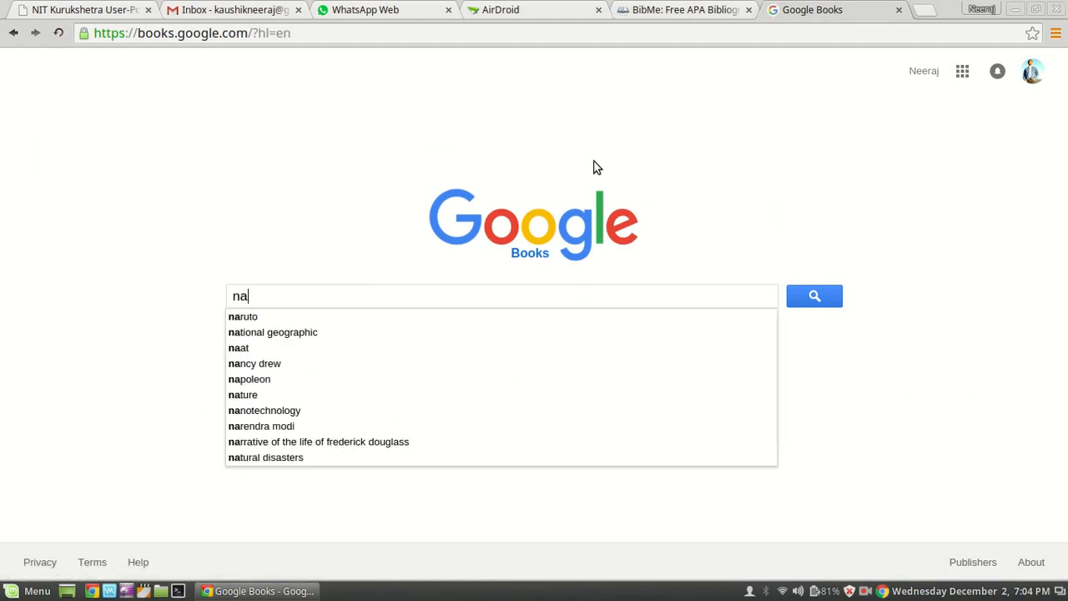
{"action": "type", "text": "resh malhotr"}
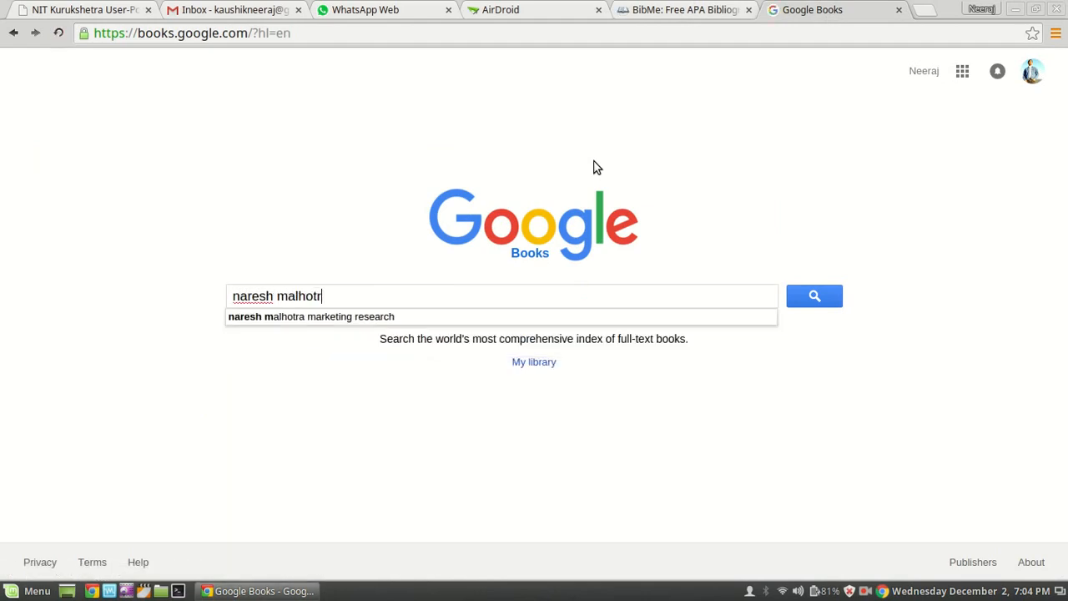
{"action": "key", "text": "Return"}
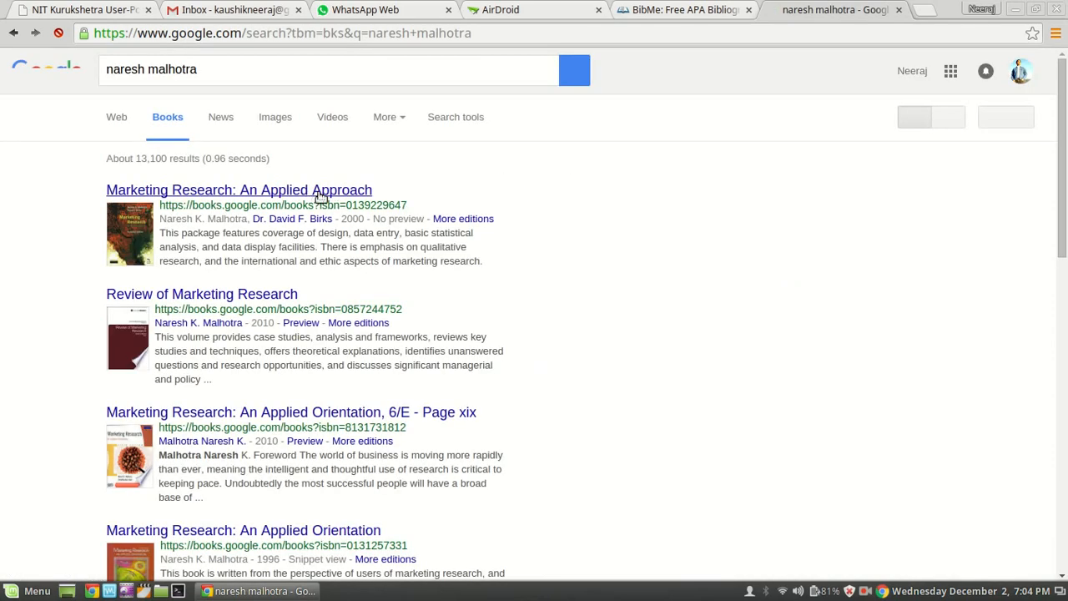
{"action": "left_click", "coordinate": [336, 192]}
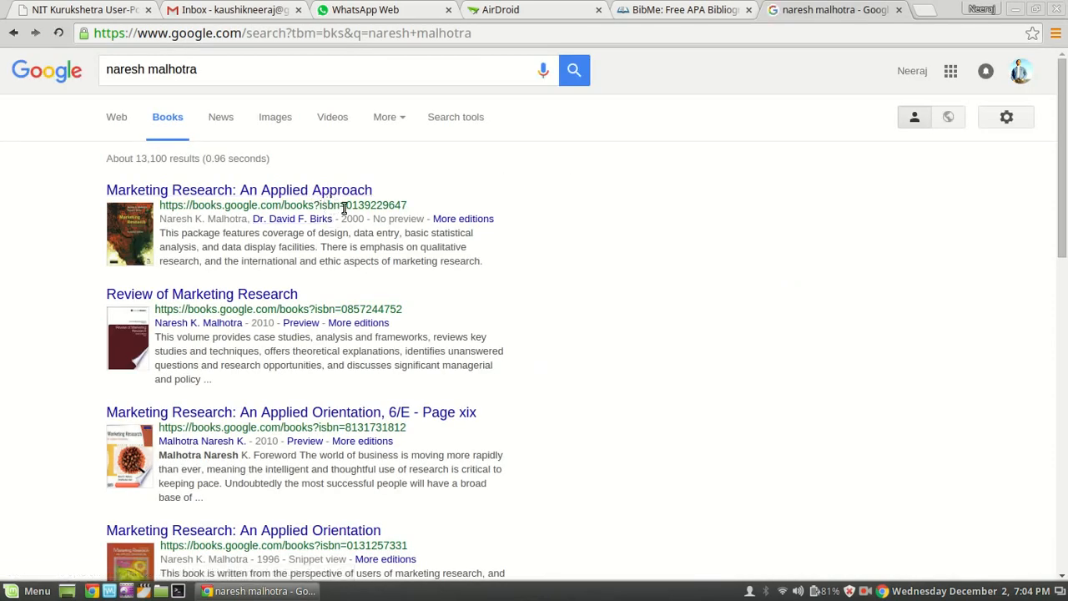
{"action": "left_click_drag", "start_coordinate": [347, 205], "coordinate": [408, 205]}
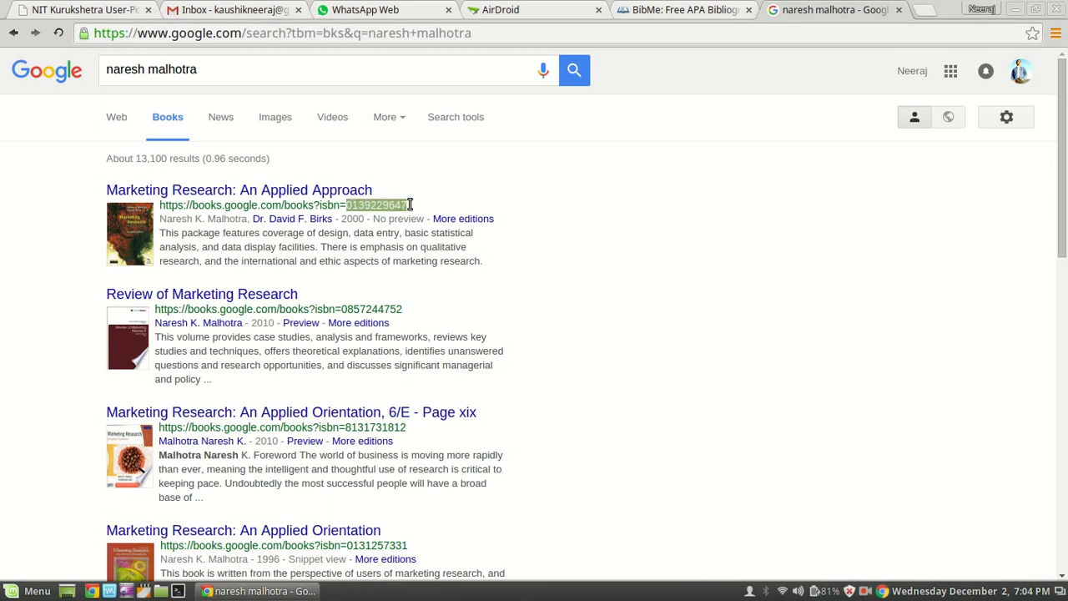
{"action": "left_click", "coordinate": [657, 11]}
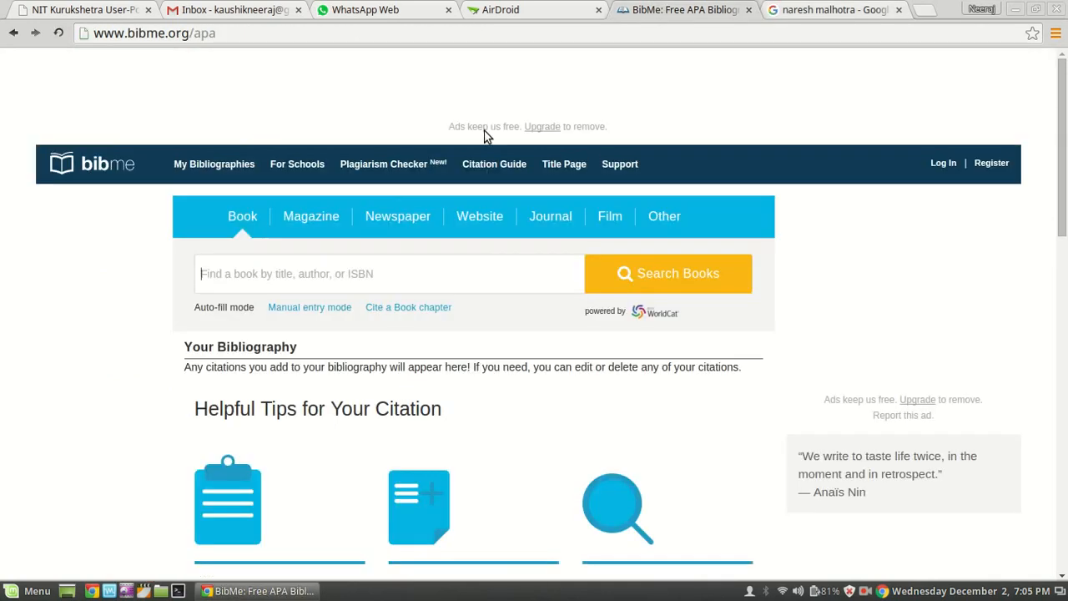
{"action": "left_click", "coordinate": [361, 292]}
{"action": "key", "text": "ctrl+v"}
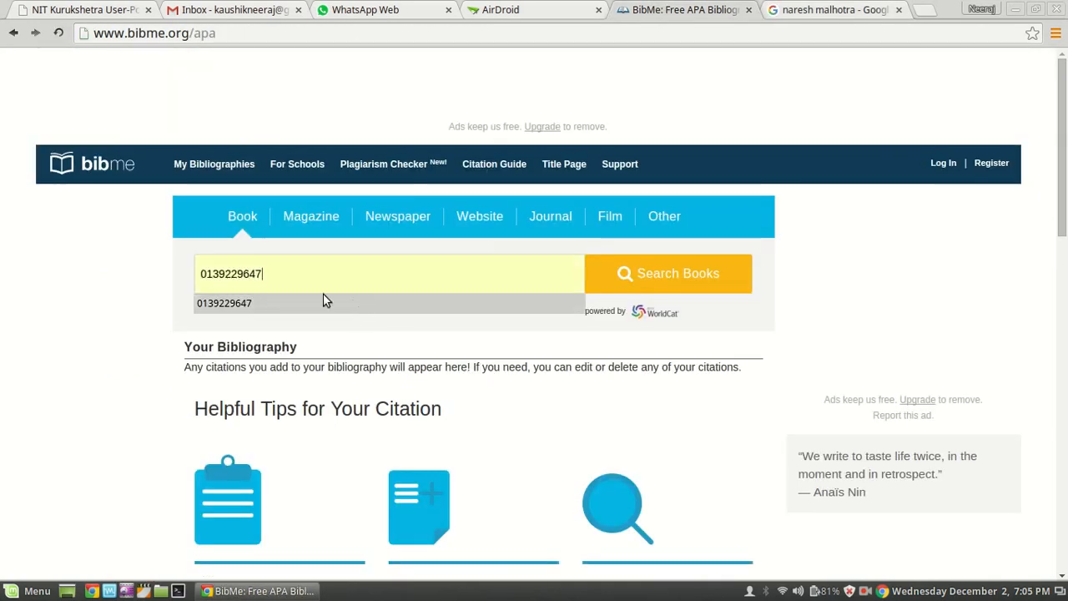
{"action": "left_click", "coordinate": [634, 275]}
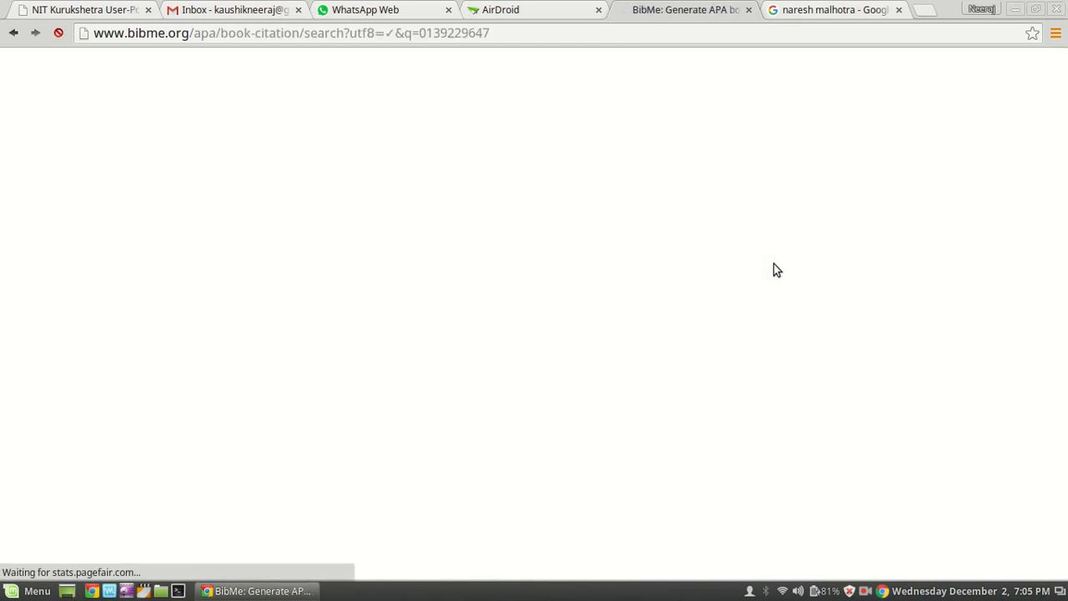
{"action": "scroll", "coordinate": [434, 367], "scroll_direction": "down", "scroll_amount": 2}
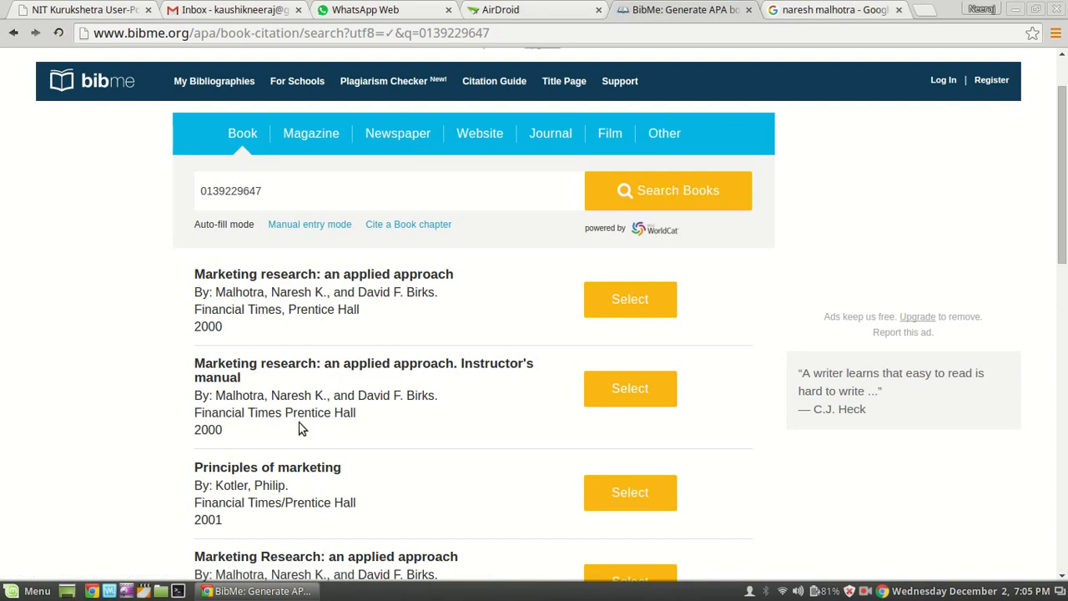
{"action": "scroll", "coordinate": [349, 420], "scroll_direction": "down", "scroll_amount": 1}
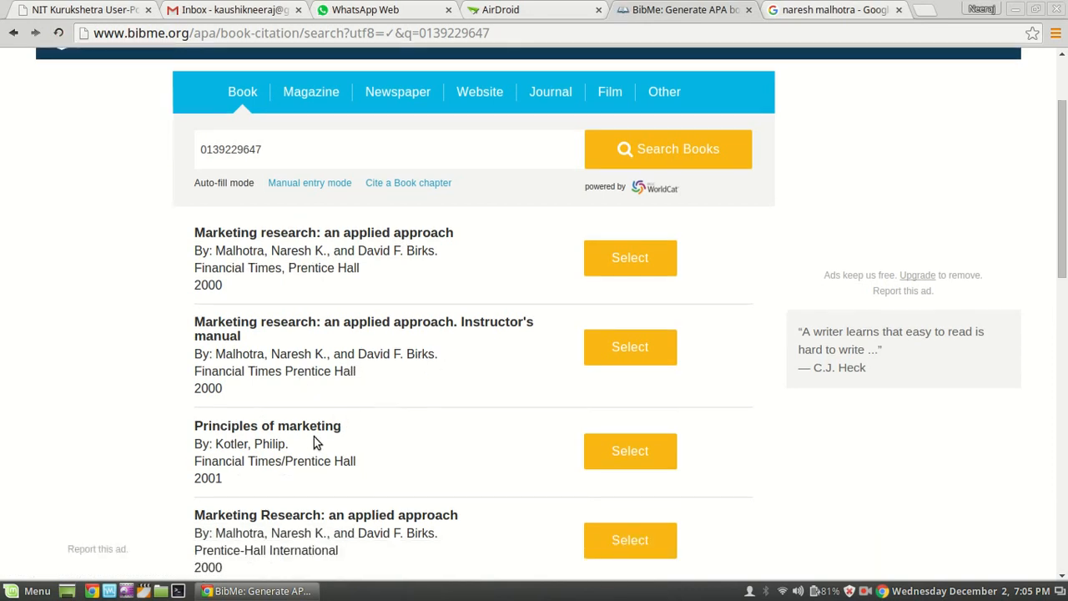
Step: Choose Marketing research: An applied approach (2000) and create its APA citation
{"action": "left_click", "coordinate": [631, 264]}
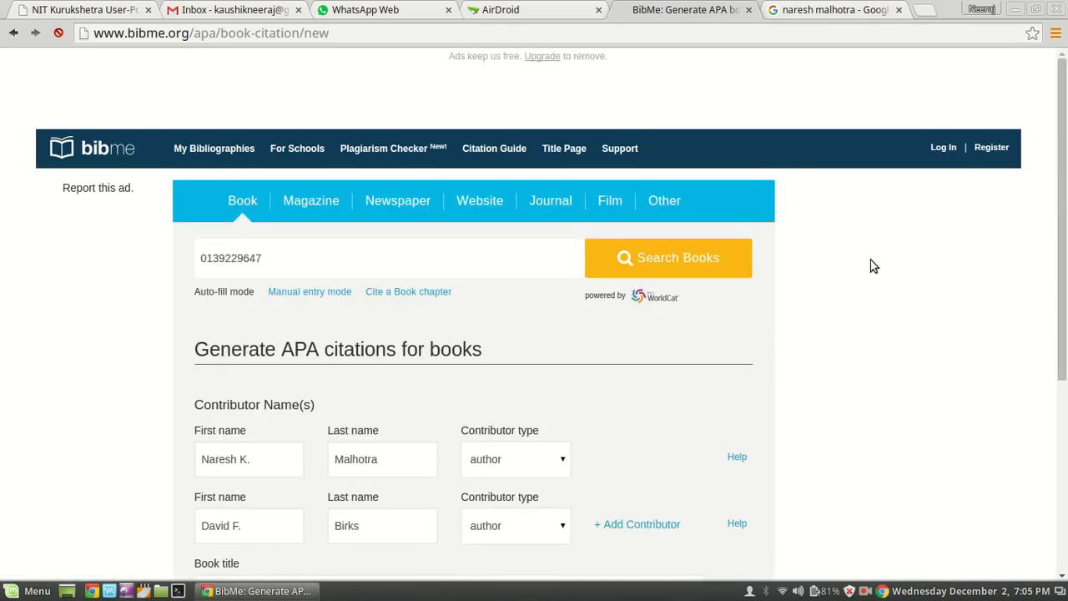
{"action": "scroll", "coordinate": [872, 259], "scroll_direction": "down", "scroll_amount": 3}
{"action": "scroll", "coordinate": [417, 248], "scroll_direction": "down", "scroll_amount": 3}
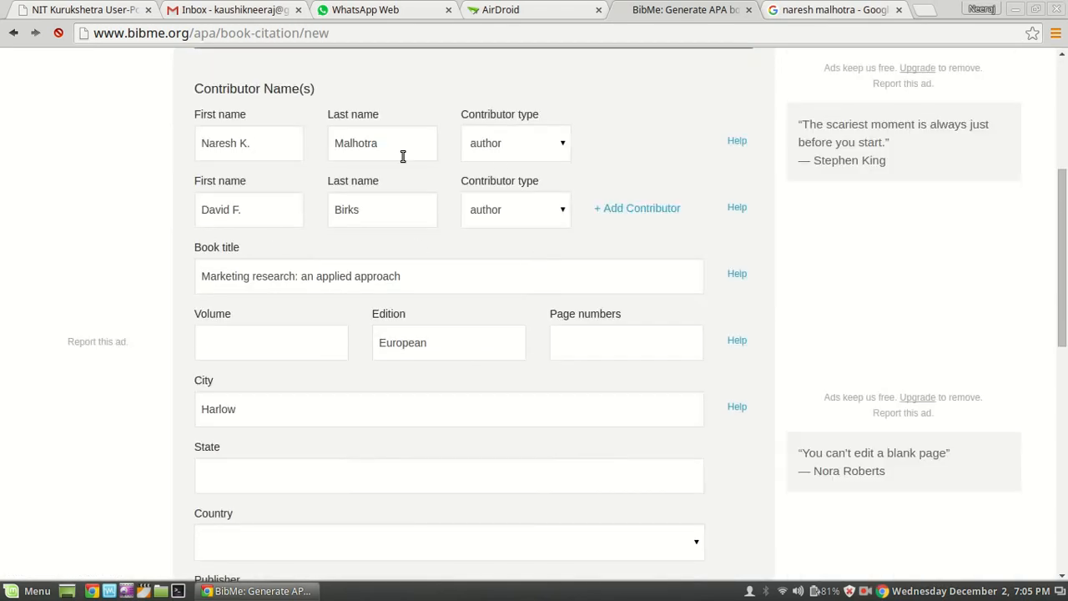
{"action": "scroll", "coordinate": [275, 250], "scroll_direction": "down", "scroll_amount": 3}
{"action": "scroll", "coordinate": [259, 224], "scroll_direction": "down", "scroll_amount": 3}
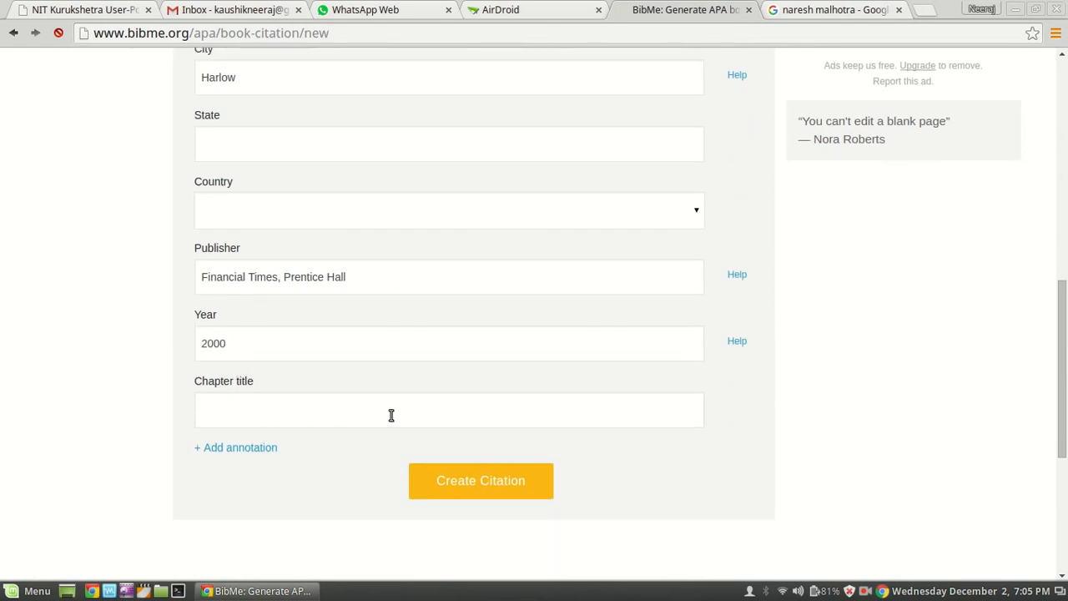
{"action": "left_click", "coordinate": [507, 482]}
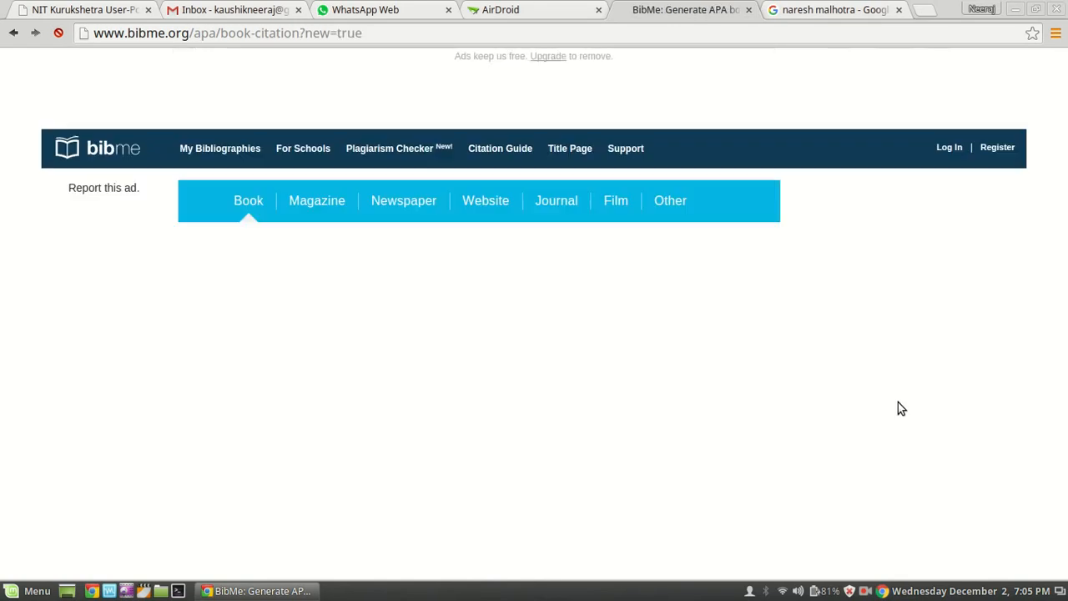
{"action": "scroll", "coordinate": [636, 331], "scroll_direction": "down", "scroll_amount": 5}
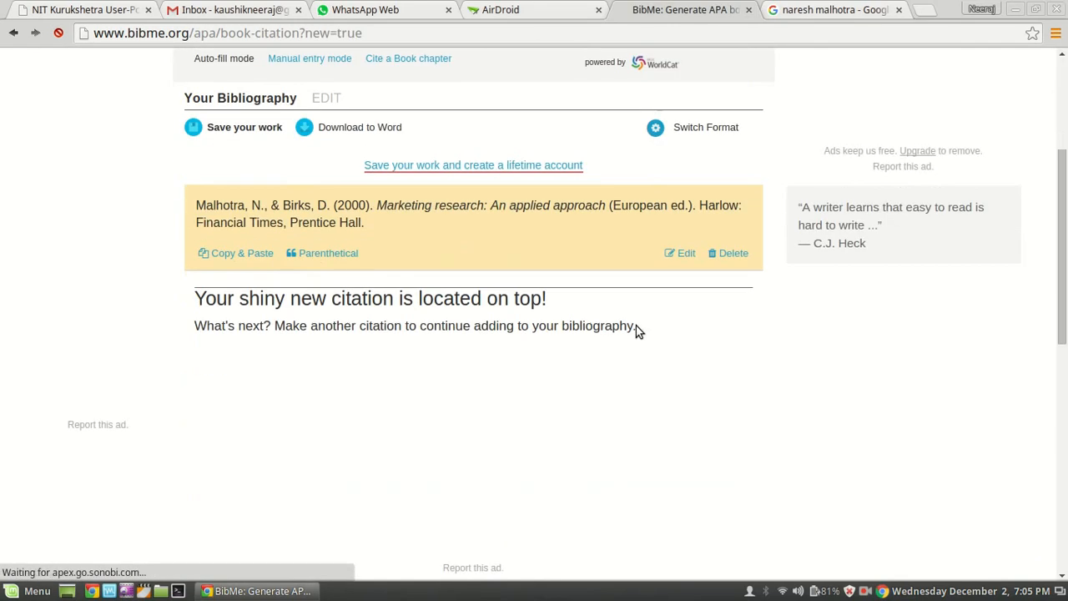
{"action": "scroll", "coordinate": [476, 244], "scroll_direction": "up", "scroll_amount": 3}
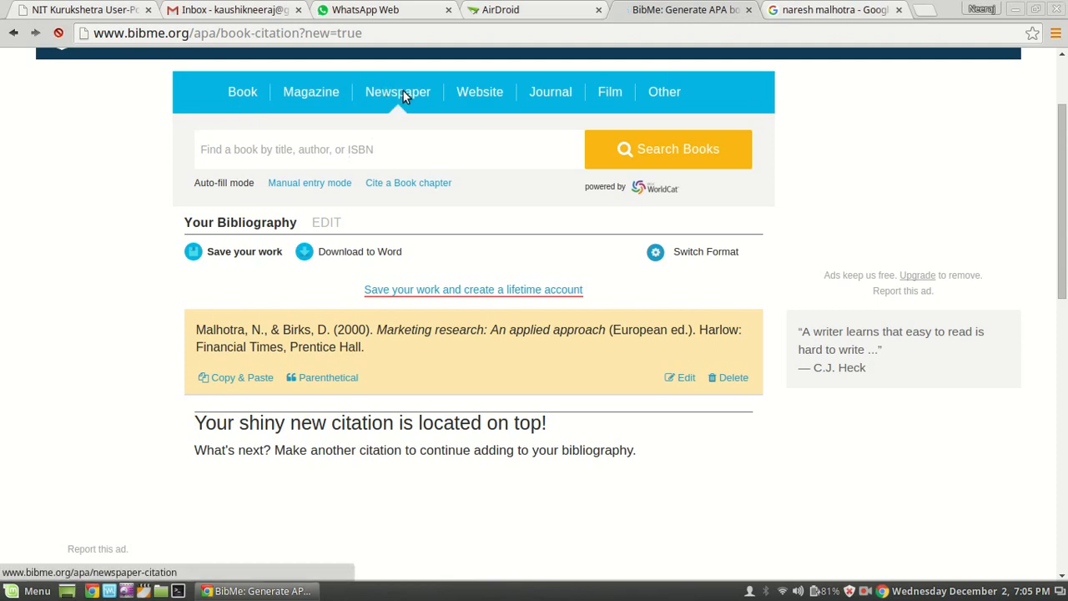
Step: Switch BibMe to newspaper citations and open the manual entry form
{"action": "left_click", "coordinate": [403, 91]}
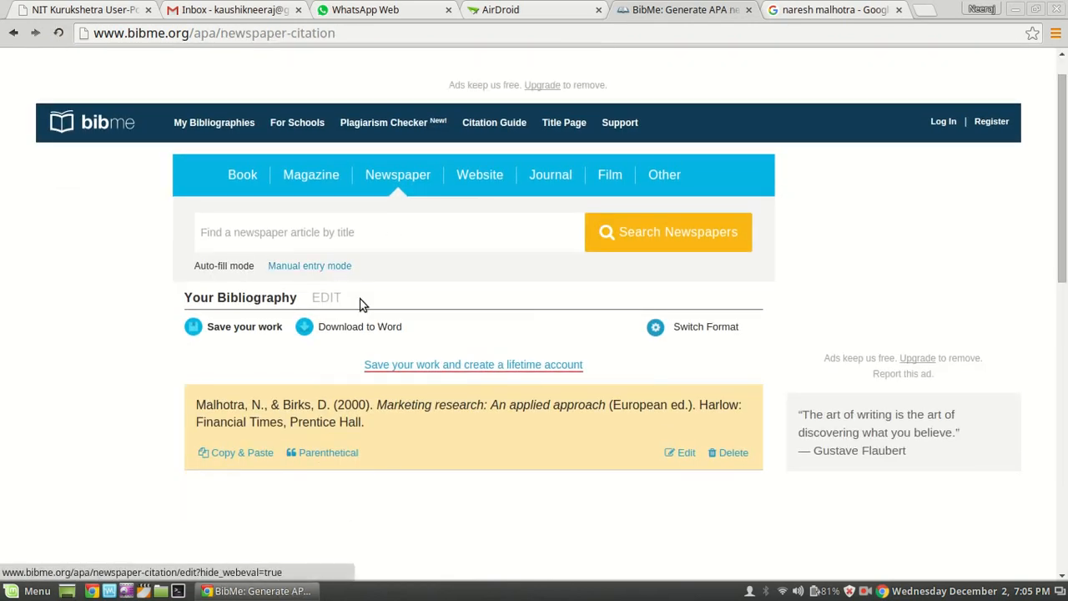
{"action": "left_click", "coordinate": [307, 232]}
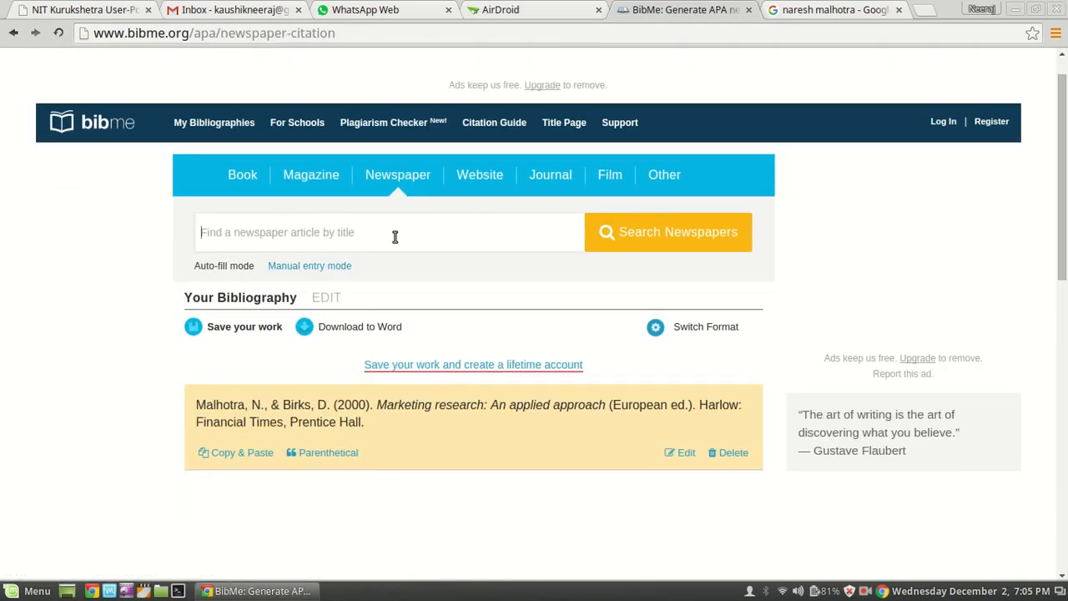
{"action": "left_click", "coordinate": [327, 266]}
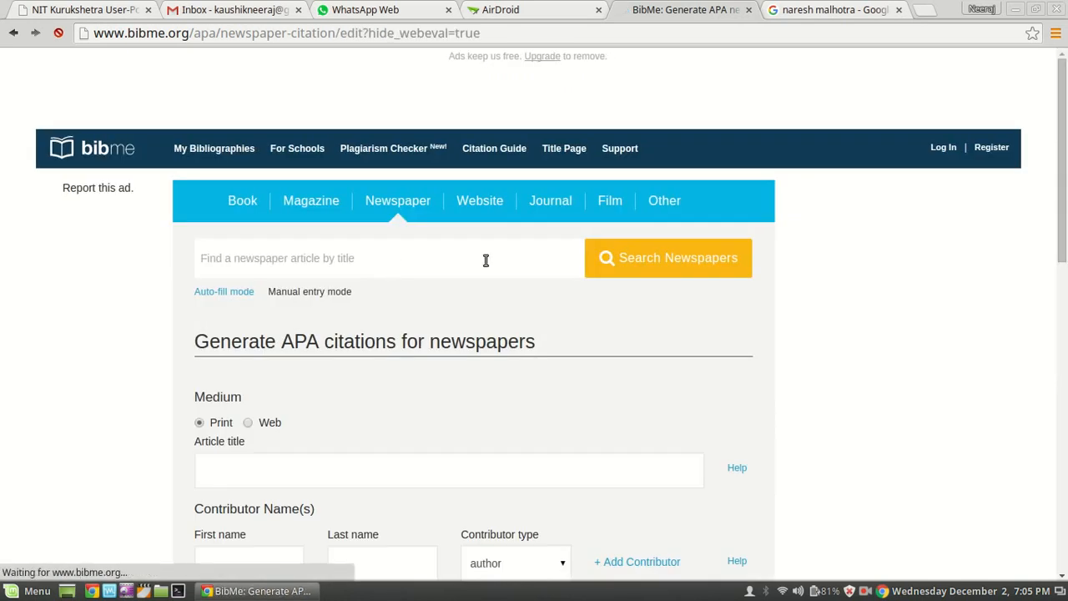
{"action": "scroll", "coordinate": [495, 271], "scroll_direction": "down", "scroll_amount": 3}
{"action": "left_click", "coordinate": [287, 265]}
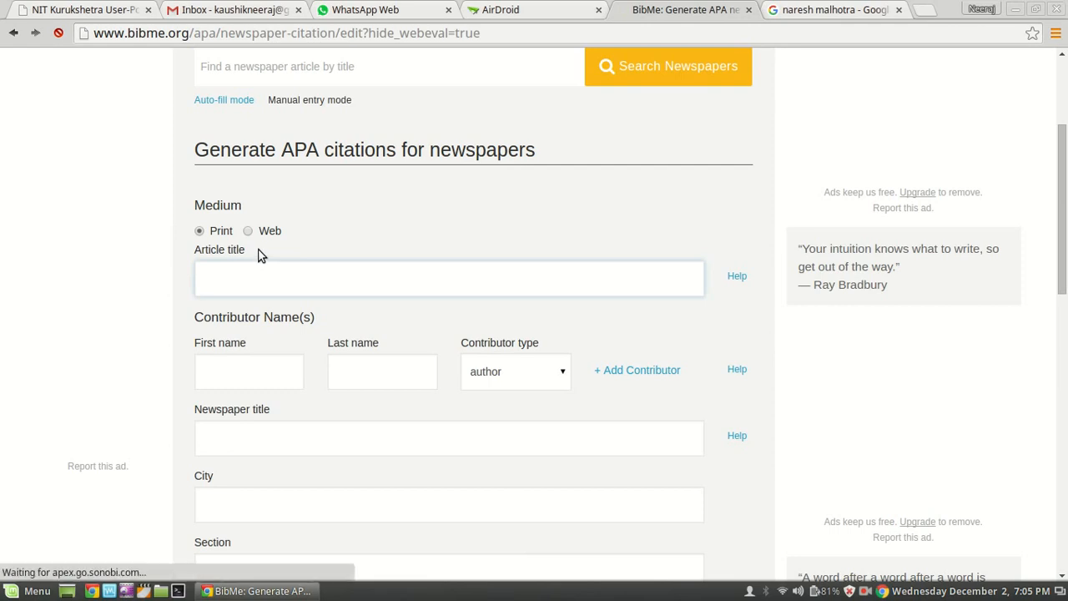
Step: Enter the title 'Retailing The new trend in India' and the author's first and last name as Author
{"action": "type", "text": "Retailing The new trend i"}
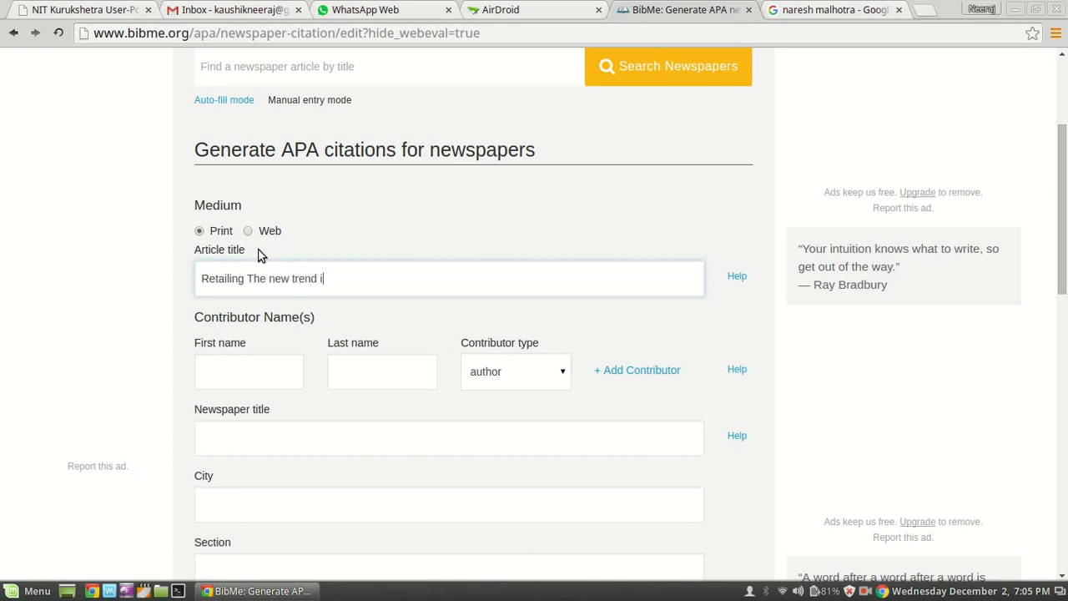
{"action": "key", "text": "Tab"}
{"action": "key", "text": "Tab"}
{"action": "type", "text": "Neeraj"}
{"action": "key", "text": "Tab"}
{"action": "type", "text": "Kaushik"}
{"action": "key", "text": "Tab"}
{"action": "left_click", "coordinate": [538, 377]}
{"action": "left_click", "coordinate": [524, 374]}
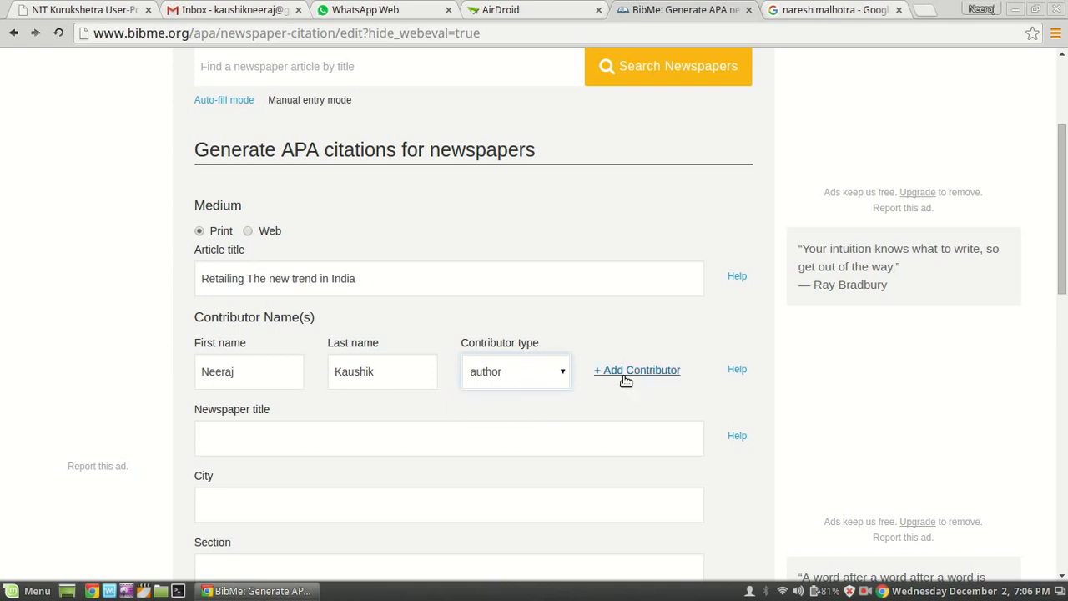
Step: Enter Financial Express as the newspaper and Delhi as the city
{"action": "left_click", "coordinate": [437, 441]}
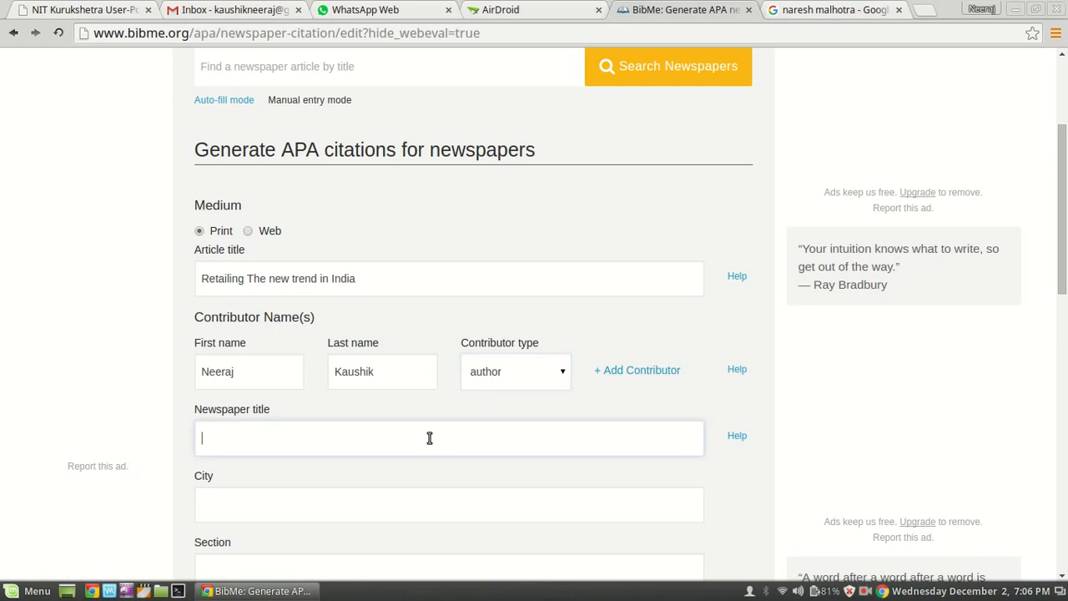
{"action": "type", "text": "The"}
{"action": "key", "text": "ctrl+a"}
{"action": "type", "text": "F"}
{"action": "key", "text": "Tab"}
{"action": "type", "text": "D"}
{"action": "scroll", "coordinate": [424, 442], "scroll_direction": "down", "scroll_amount": 2}
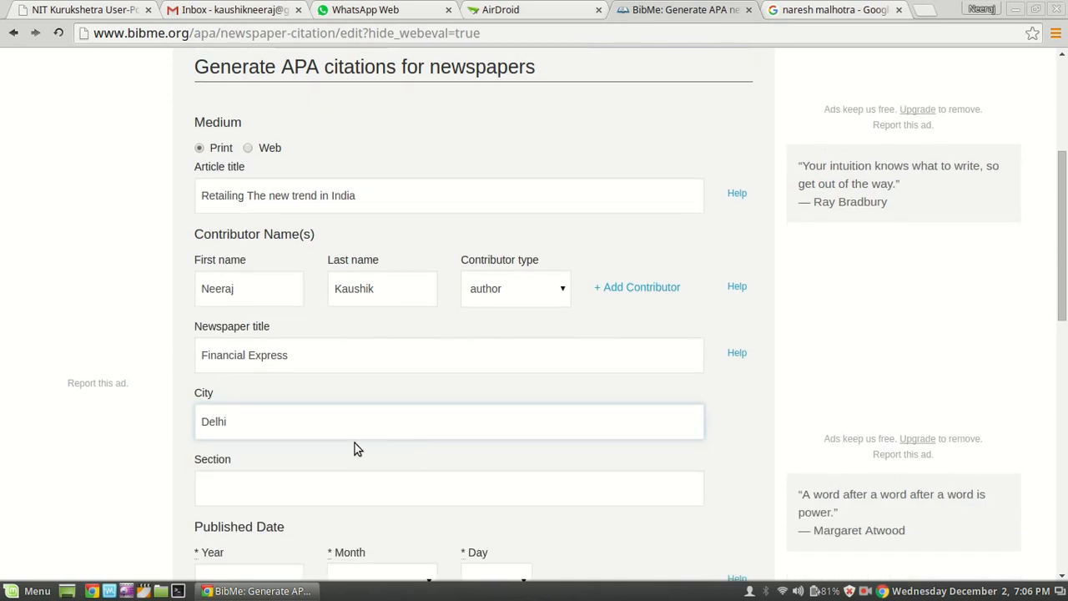
Step: Fill in section Finances, date 29 February 2015, and page 5
{"action": "left_click", "coordinate": [344, 483]}
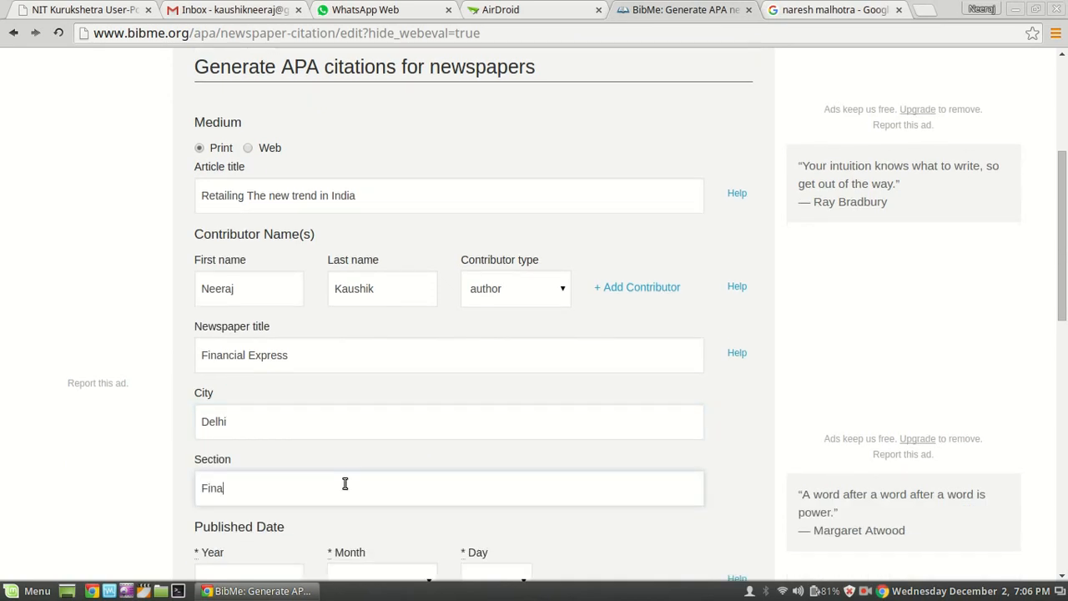
{"action": "scroll", "coordinate": [344, 483], "scroll_direction": "down", "scroll_amount": 5}
{"action": "left_click", "coordinate": [241, 385]}
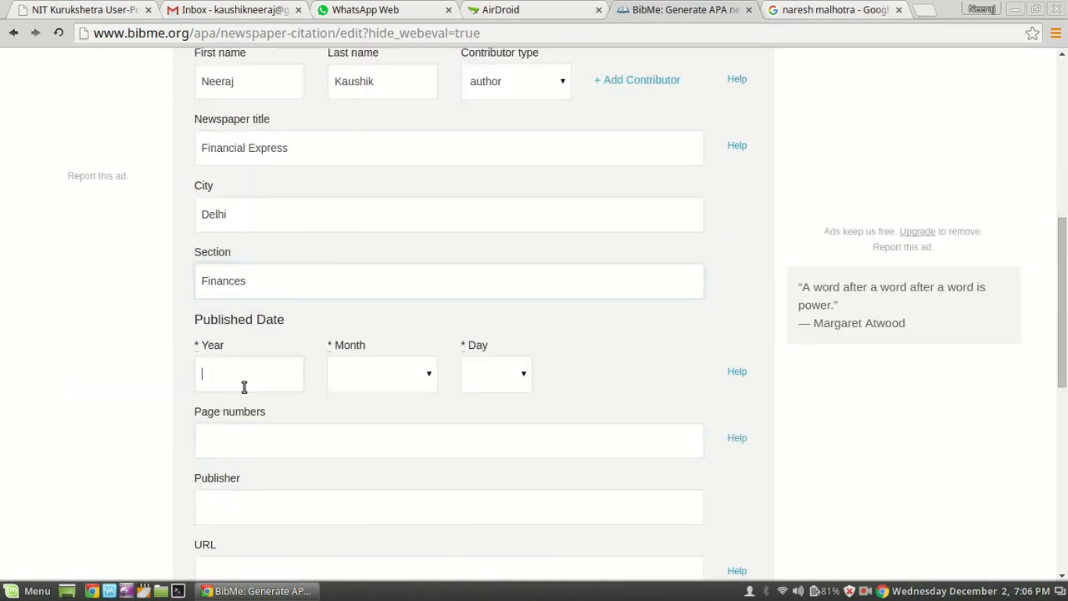
{"action": "type", "text": "2015"}
{"action": "key", "text": "Tab"}
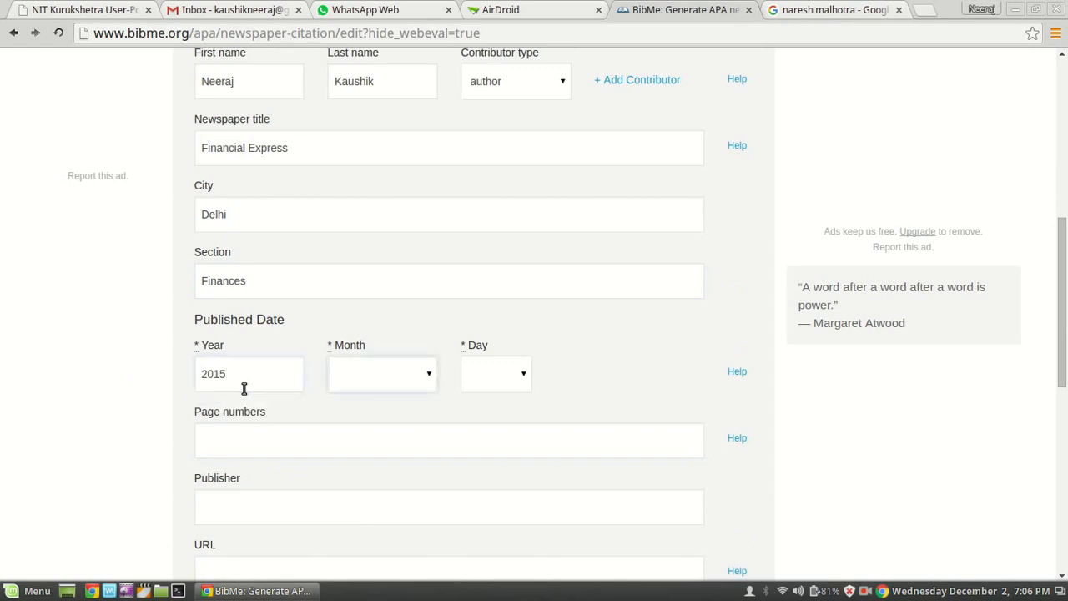
{"action": "key", "text": "f"}
{"action": "key", "text": "Tab"}
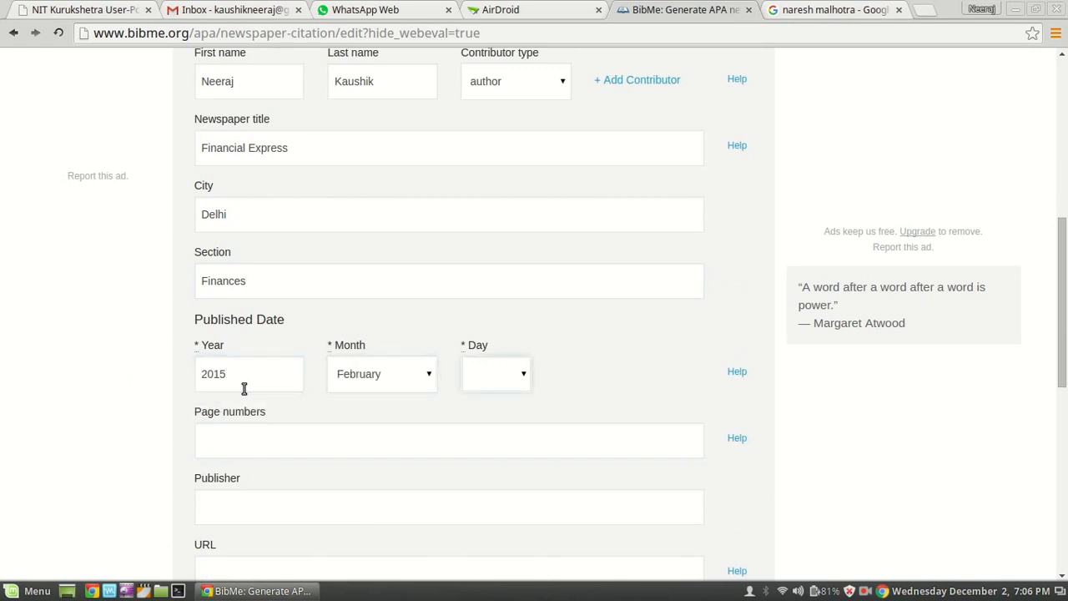
{"action": "key", "text": "Tab"}
{"action": "key", "text": "Tab"}
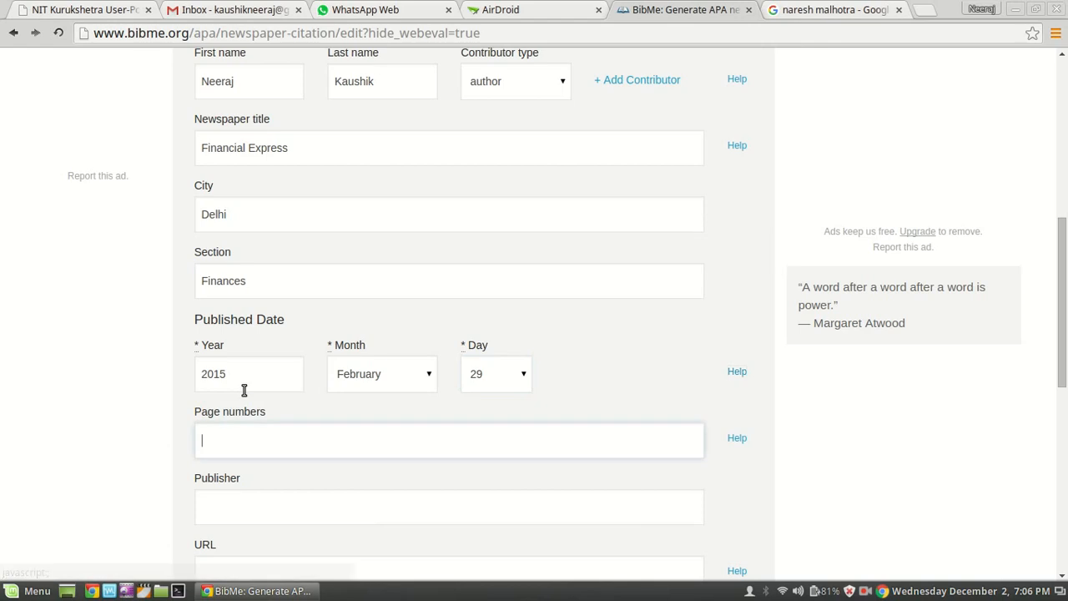
{"action": "type", "text": "5"}
{"action": "key", "text": "Tab"}
Step: Fill in the publisher and edition fields, then create the newspaper citation
{"action": "left_click", "coordinate": [278, 505]}
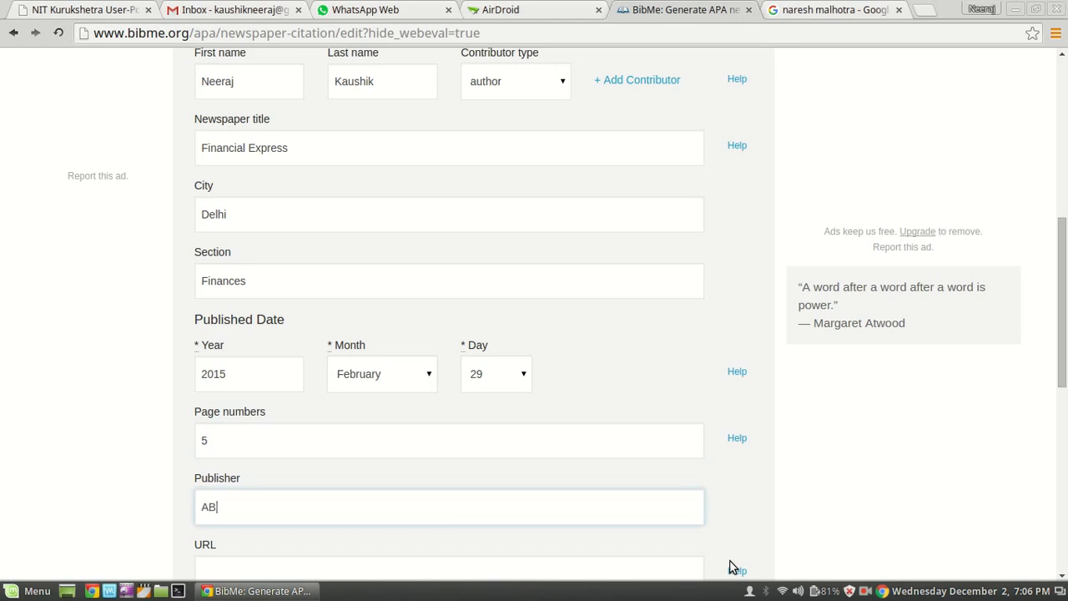
{"action": "scroll", "coordinate": [417, 544], "scroll_direction": "down", "scroll_amount": 3}
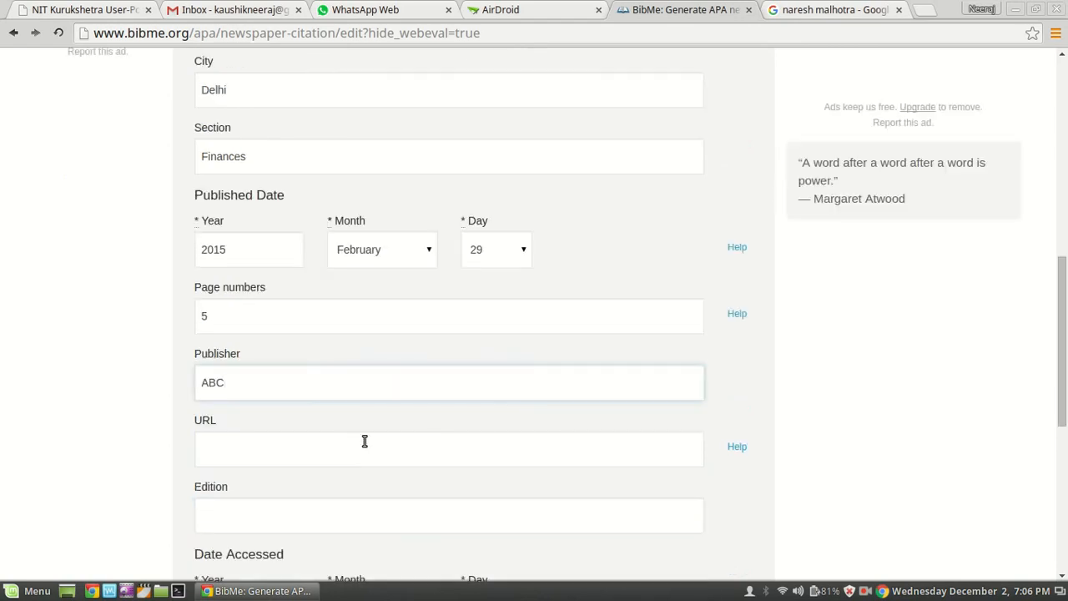
{"action": "scroll", "coordinate": [361, 446], "scroll_direction": "down", "scroll_amount": 2}
{"action": "left_click", "coordinate": [314, 357]}
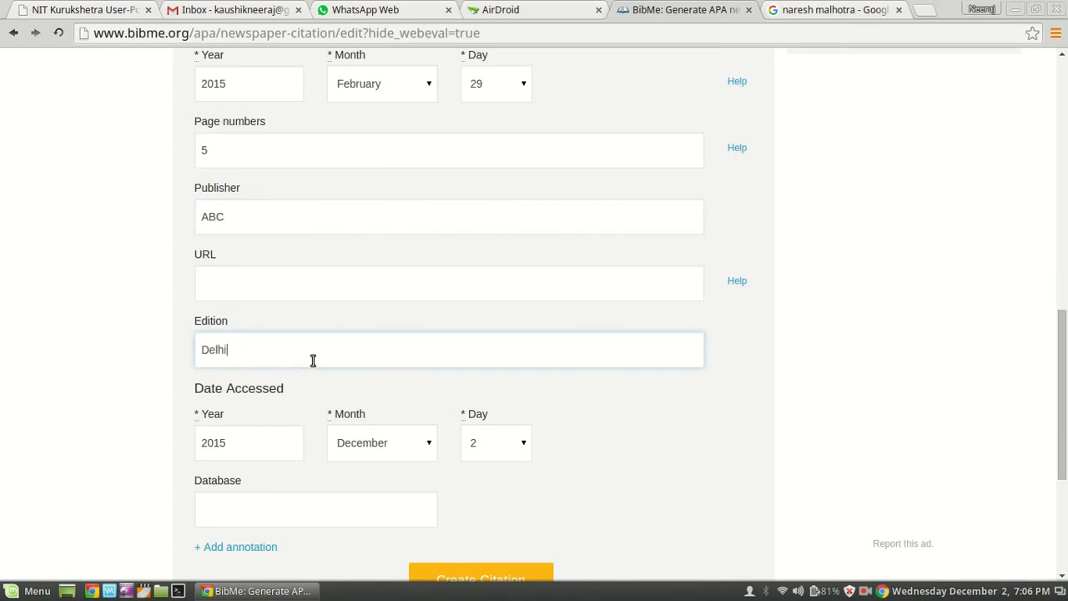
{"action": "scroll", "coordinate": [317, 367], "scroll_direction": "down", "scroll_amount": 3}
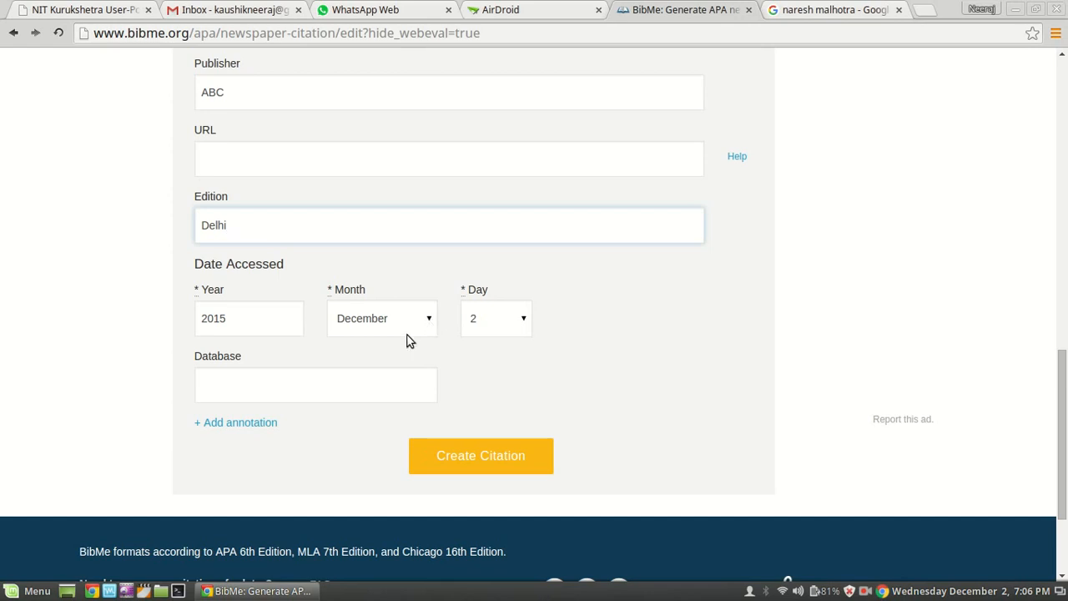
{"action": "left_click", "coordinate": [252, 389]}
{"action": "left_click", "coordinate": [435, 457]}
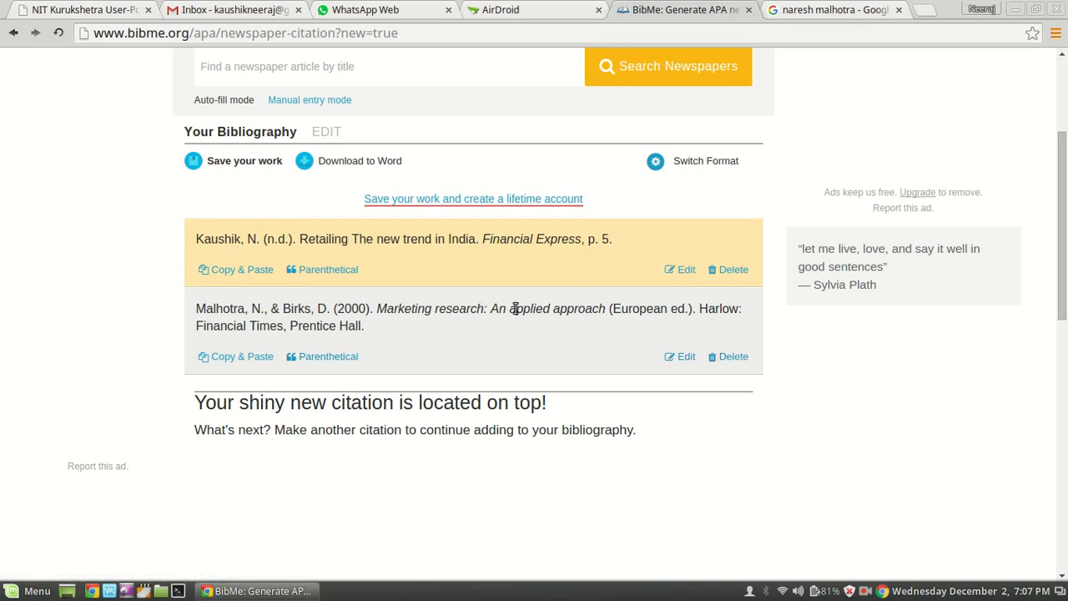
Step: Review the new newspaper entry at the top of the BibMe bibliography
{"action": "scroll", "coordinate": [634, 313], "scroll_direction": "up", "scroll_amount": 5}
{"action": "scroll", "coordinate": [409, 322], "scroll_direction": "down", "scroll_amount": 1}
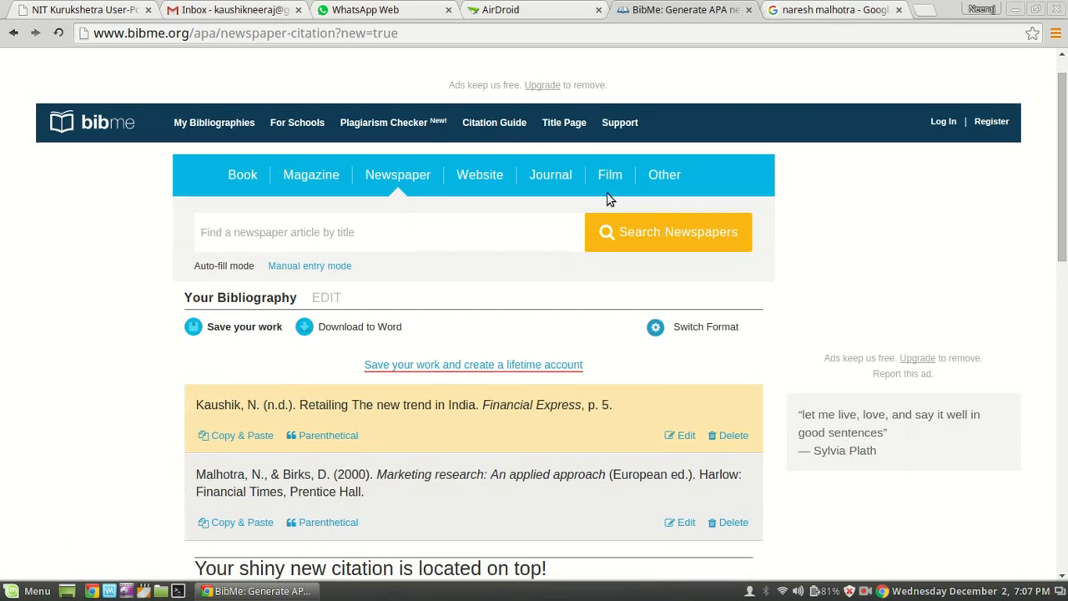
{"action": "left_click", "coordinate": [824, 12]}
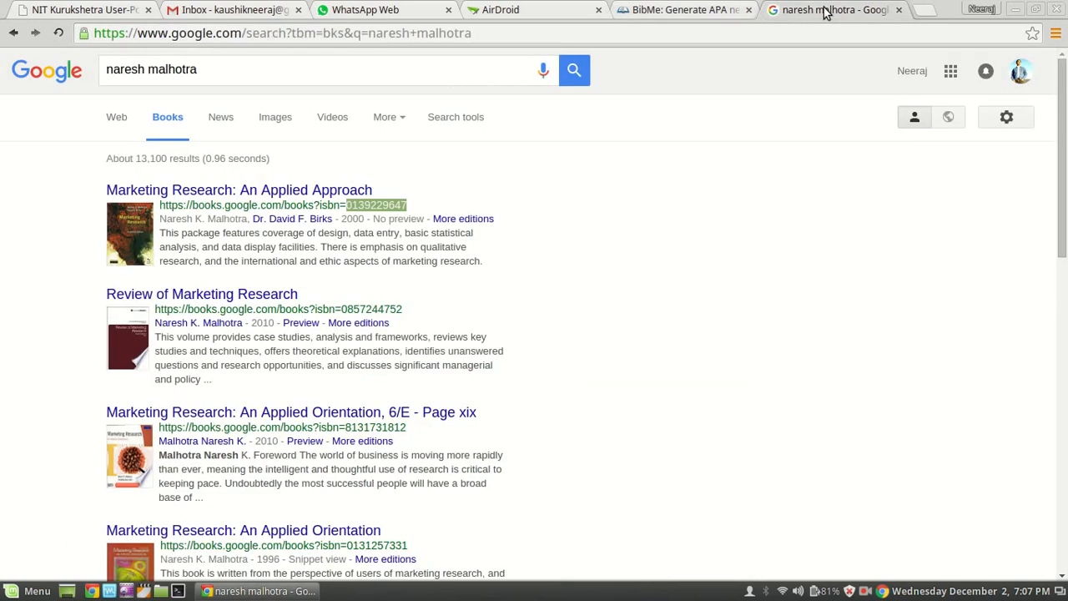
{"action": "left_click", "coordinate": [659, 11]}
Step: Bring the Word report back and place the caret on the empty line below the bibliography
{"action": "left_click", "coordinate": [1060, 591]}
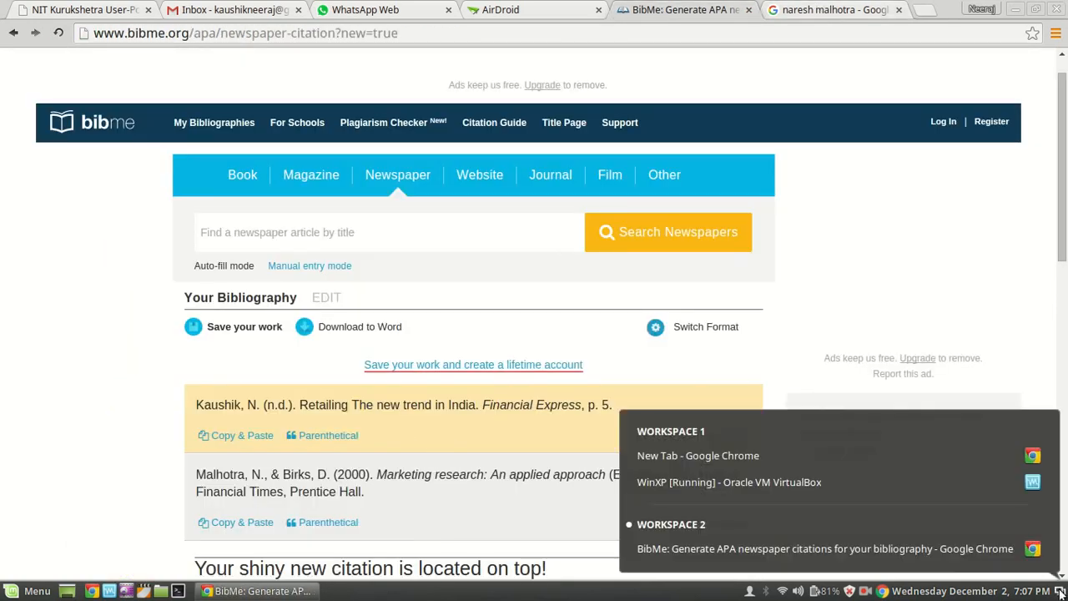
{"action": "left_click", "coordinate": [689, 489]}
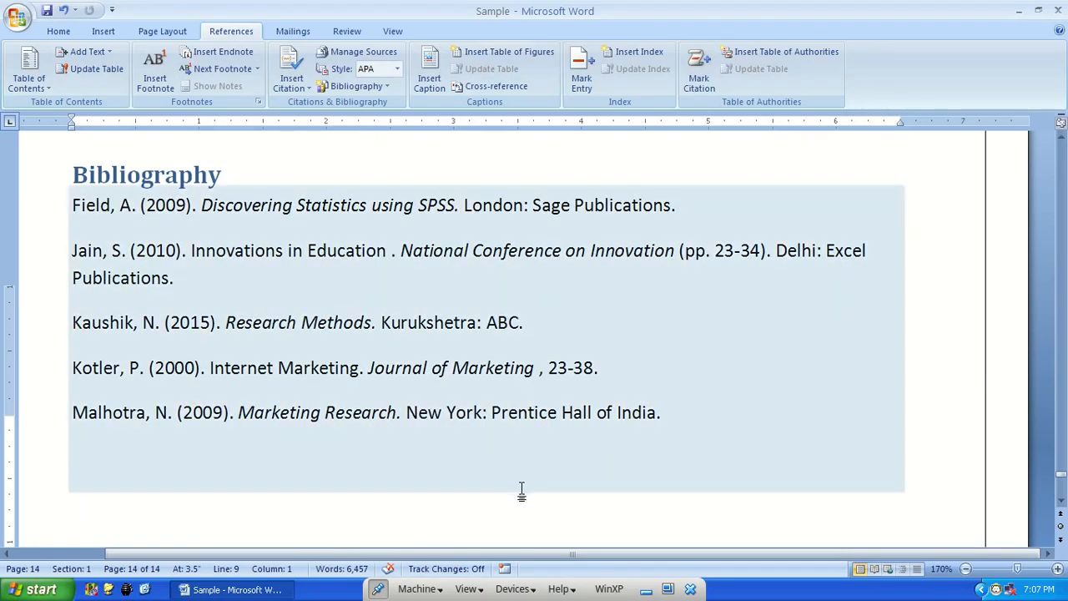
{"action": "left_click", "coordinate": [521, 494]}
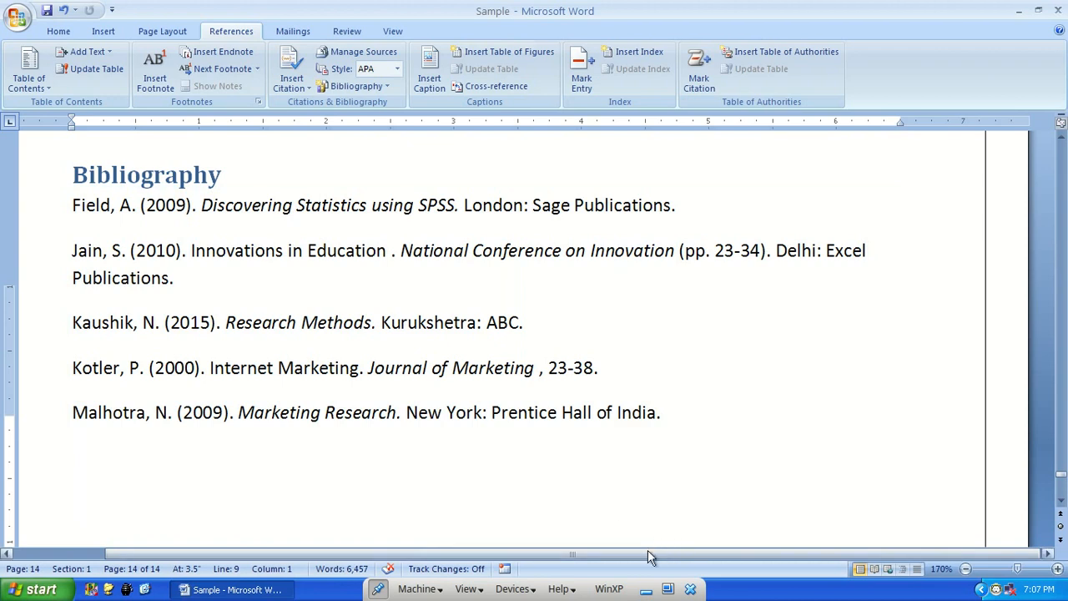